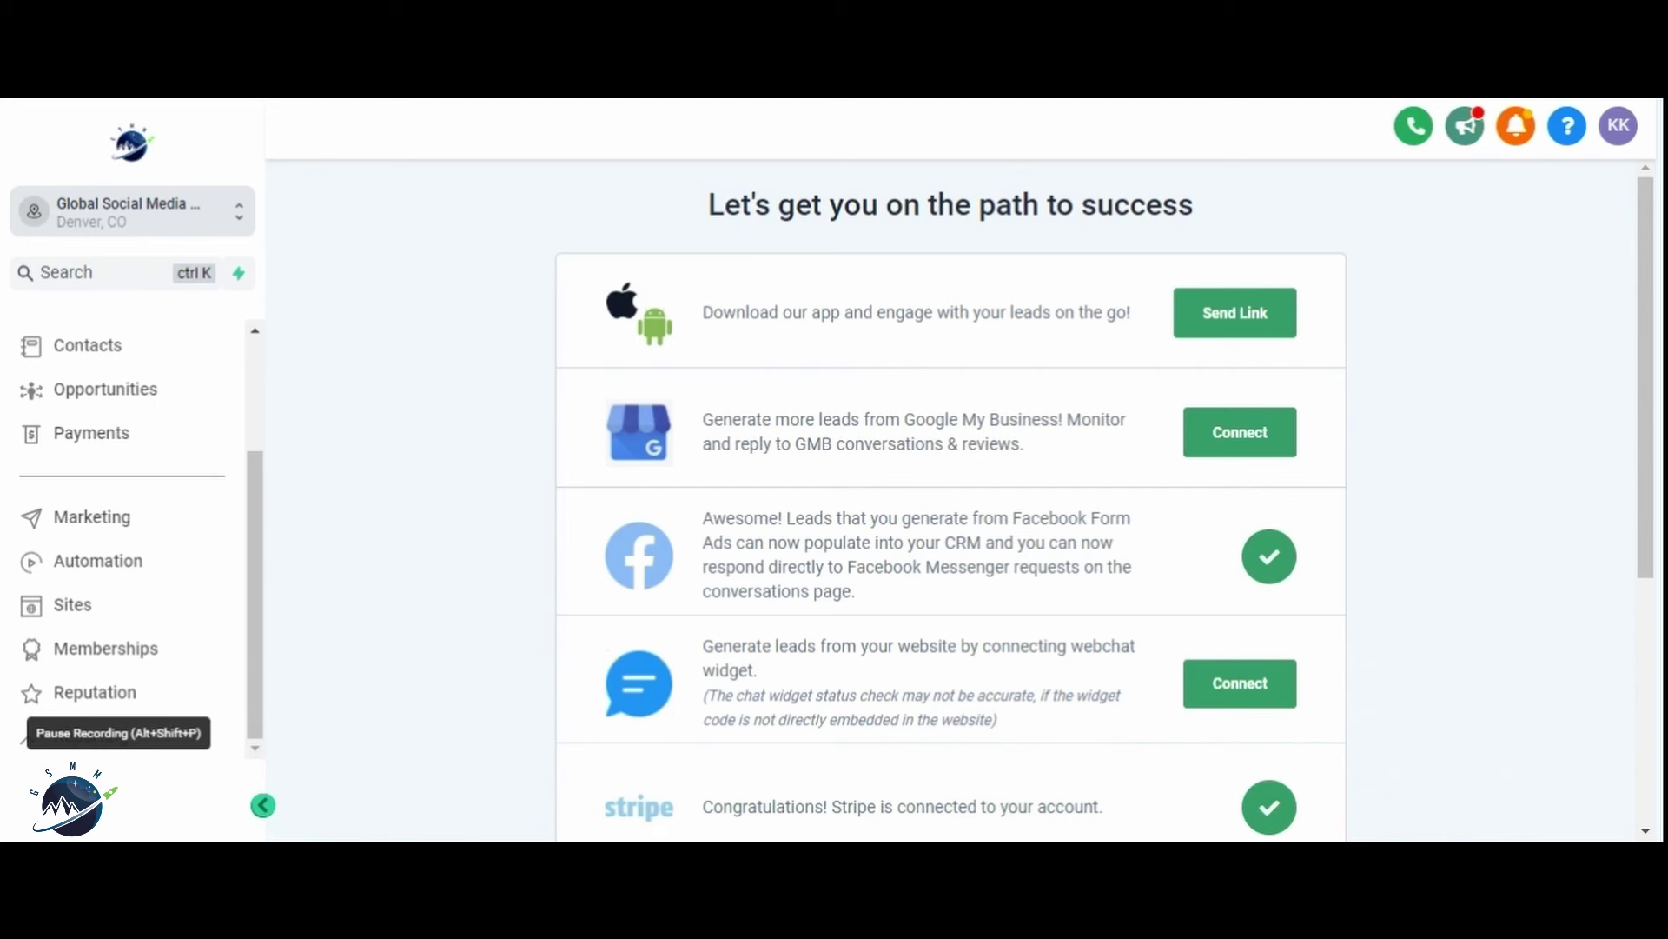
# Step: Switch to the Avvio Solar sub-account and open the $14.99/month WordPress Hosting checkout
pyautogui.click(206, 222)
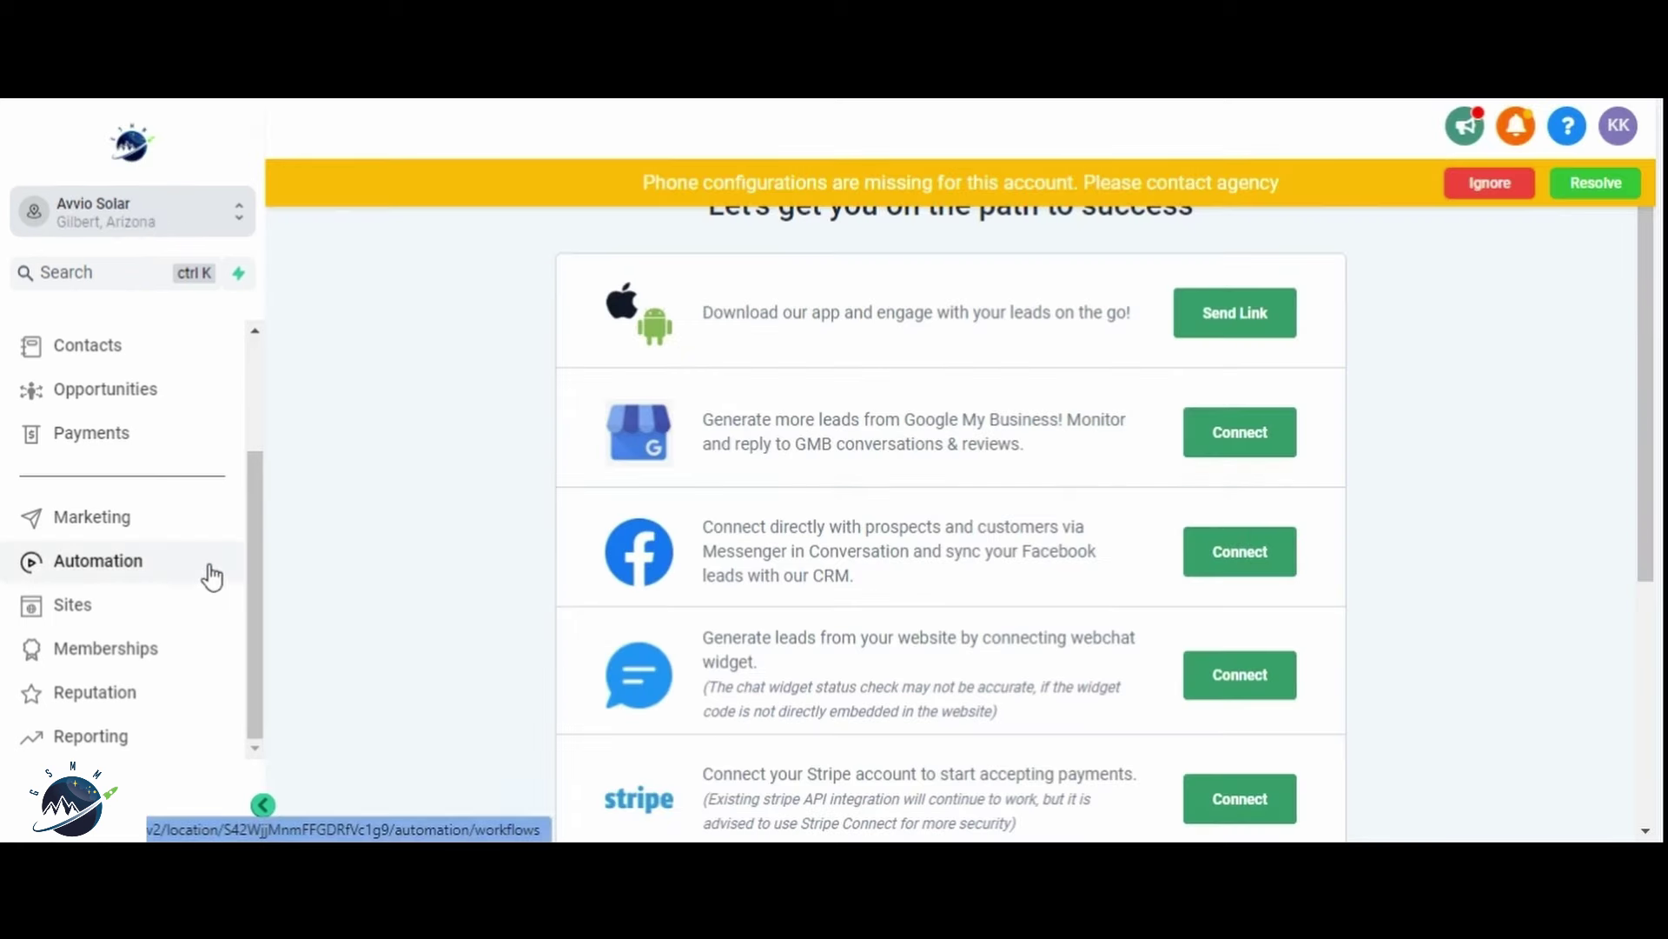
pyautogui.click(77, 604)
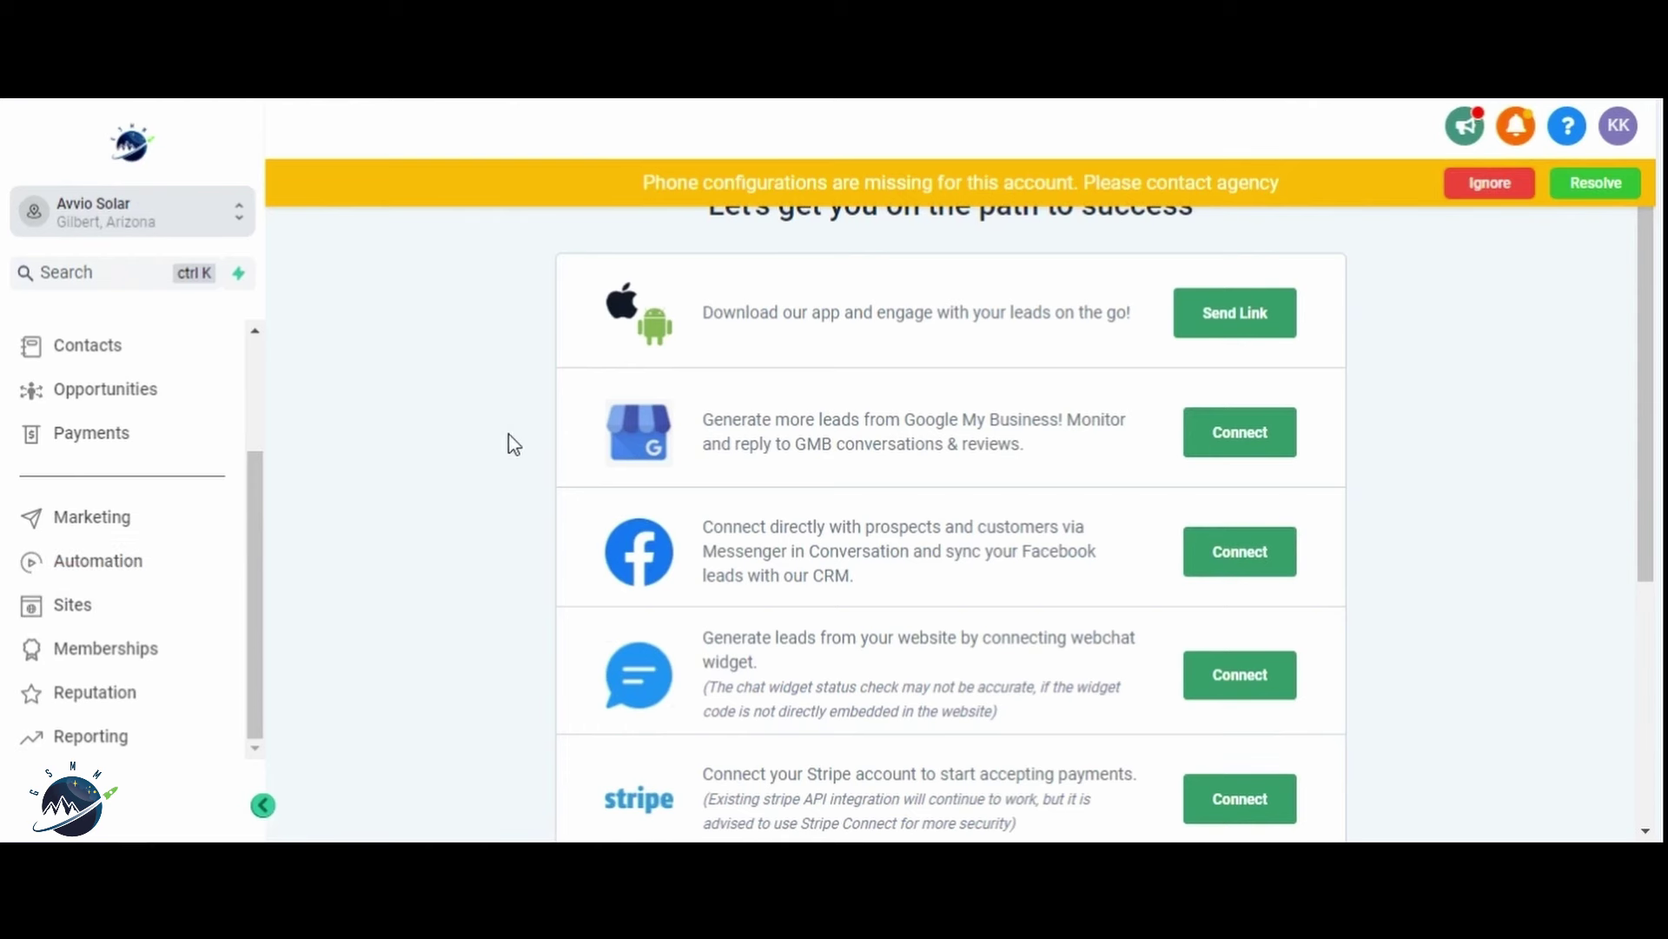
pyautogui.click(764, 177)
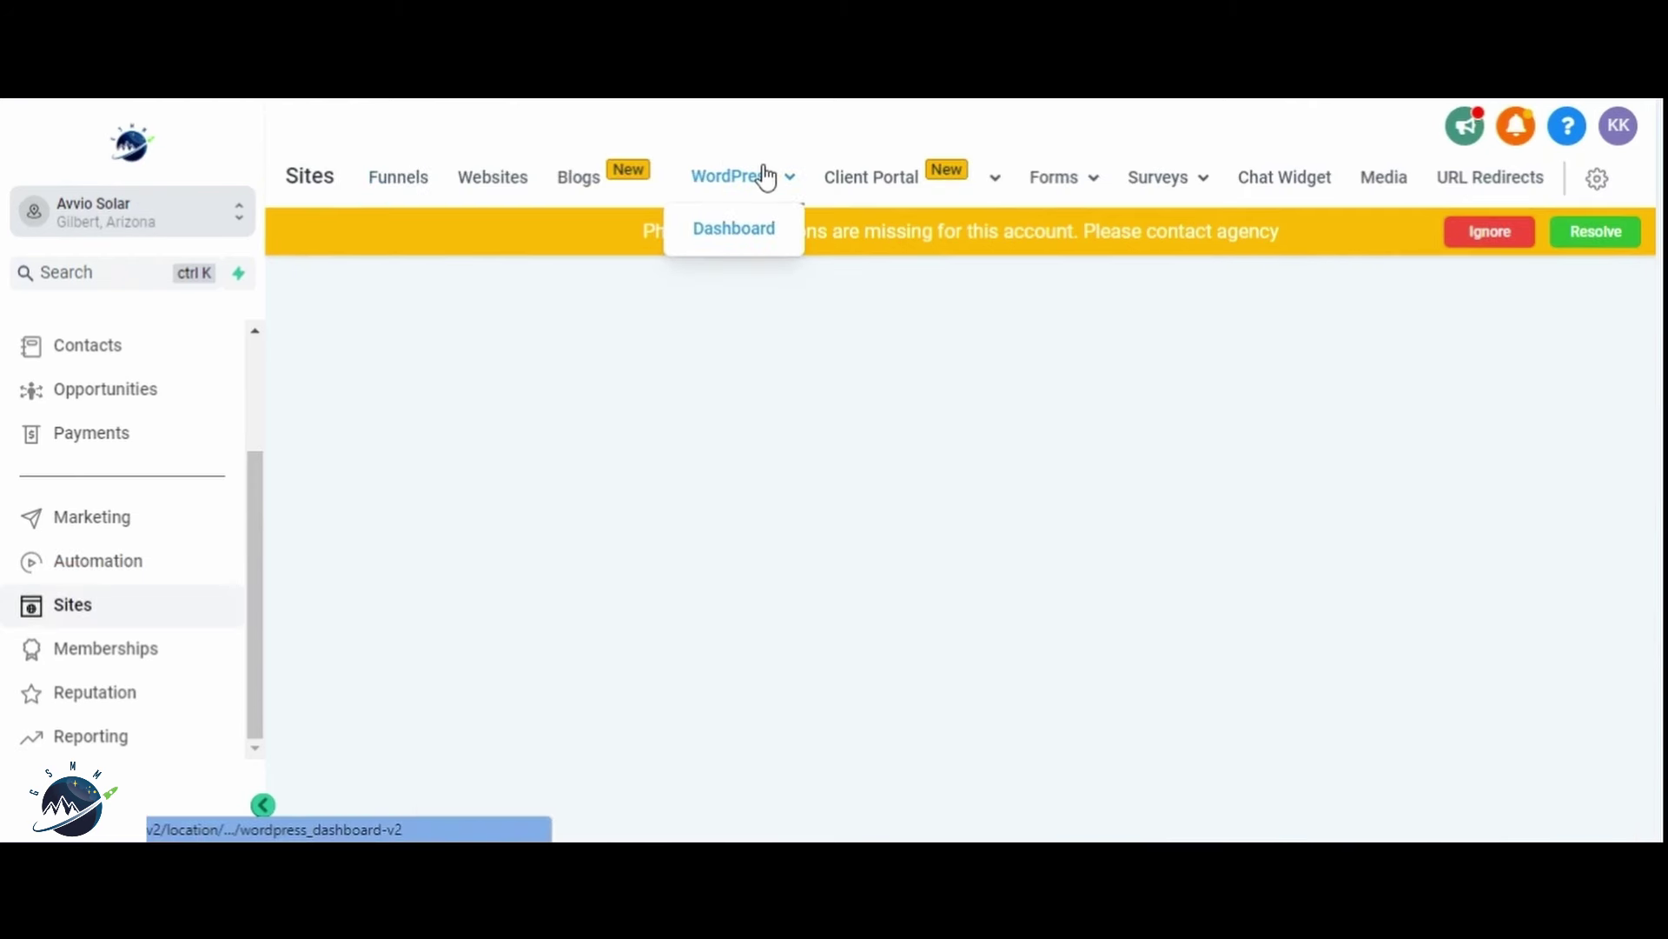
pyautogui.scroll(-1, 1239, 602)
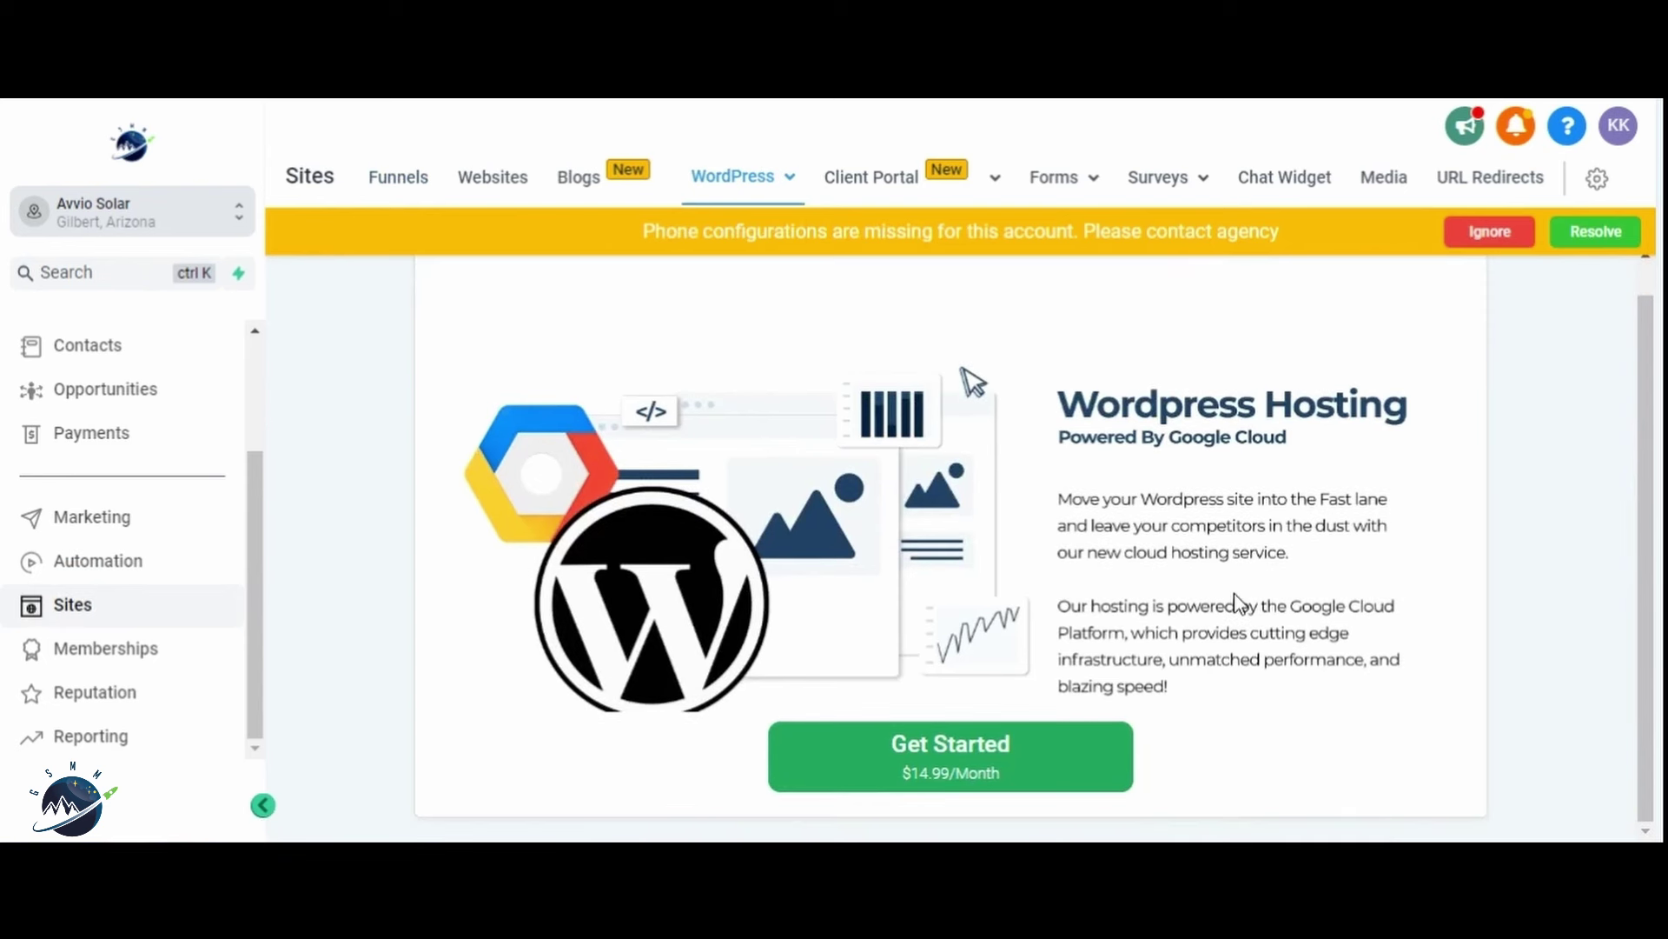
pyautogui.click(973, 773)
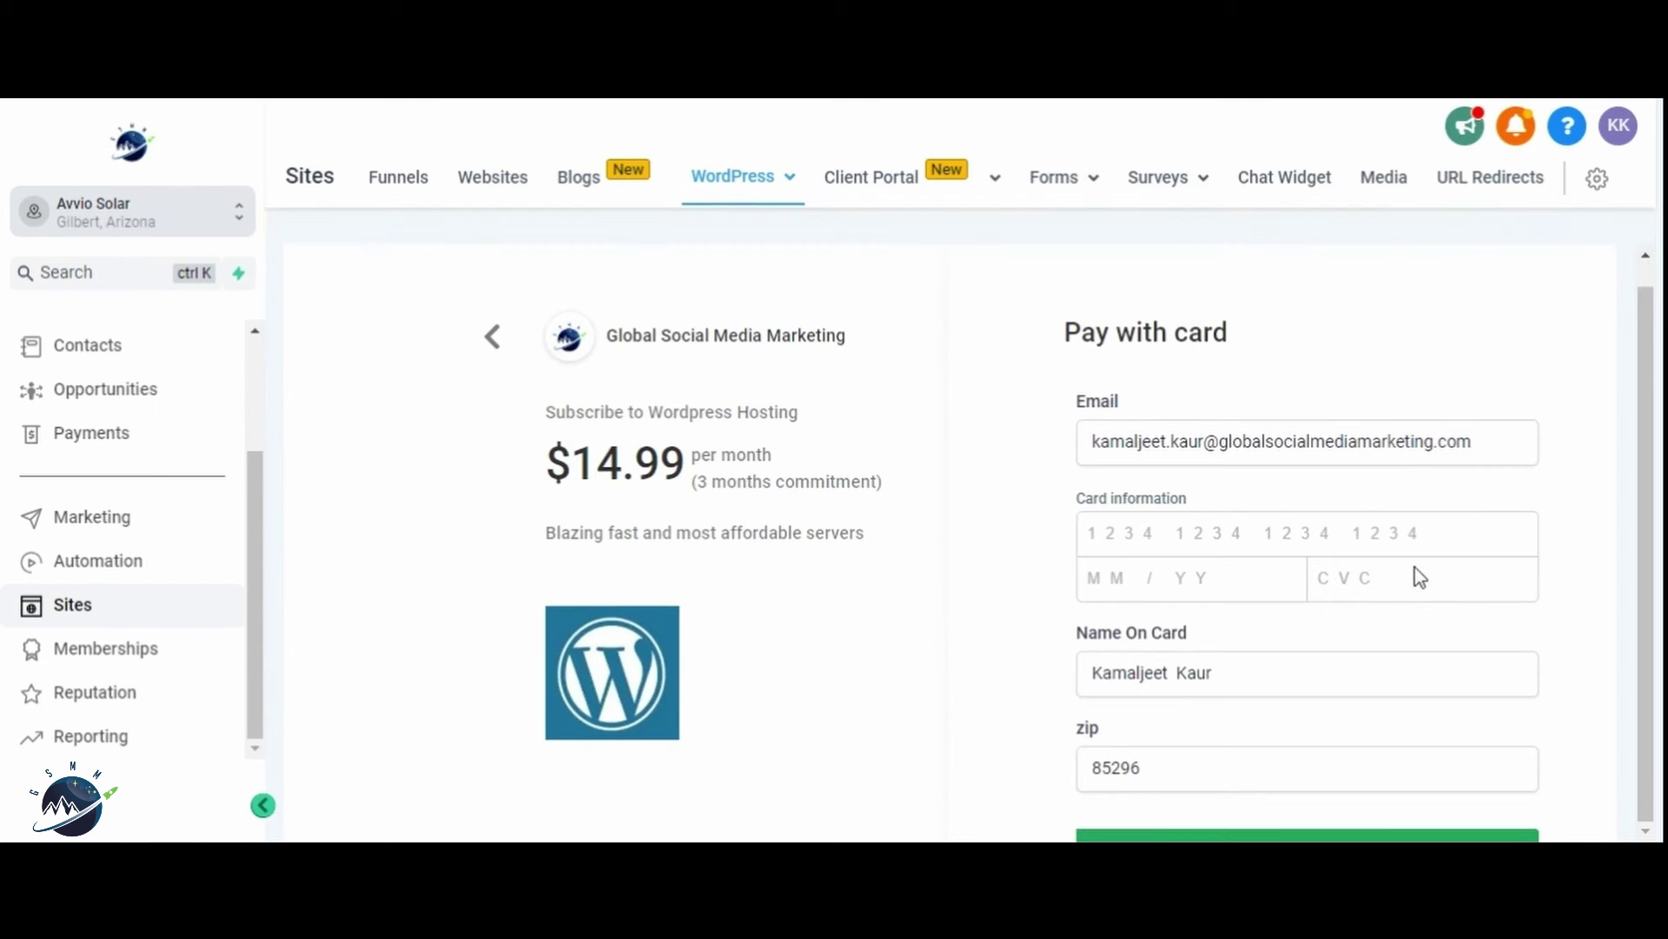
# Step: Switch to the Global Social Media Marketing sub-account and open its Sites > WordPress page
pyautogui.click(152, 213)
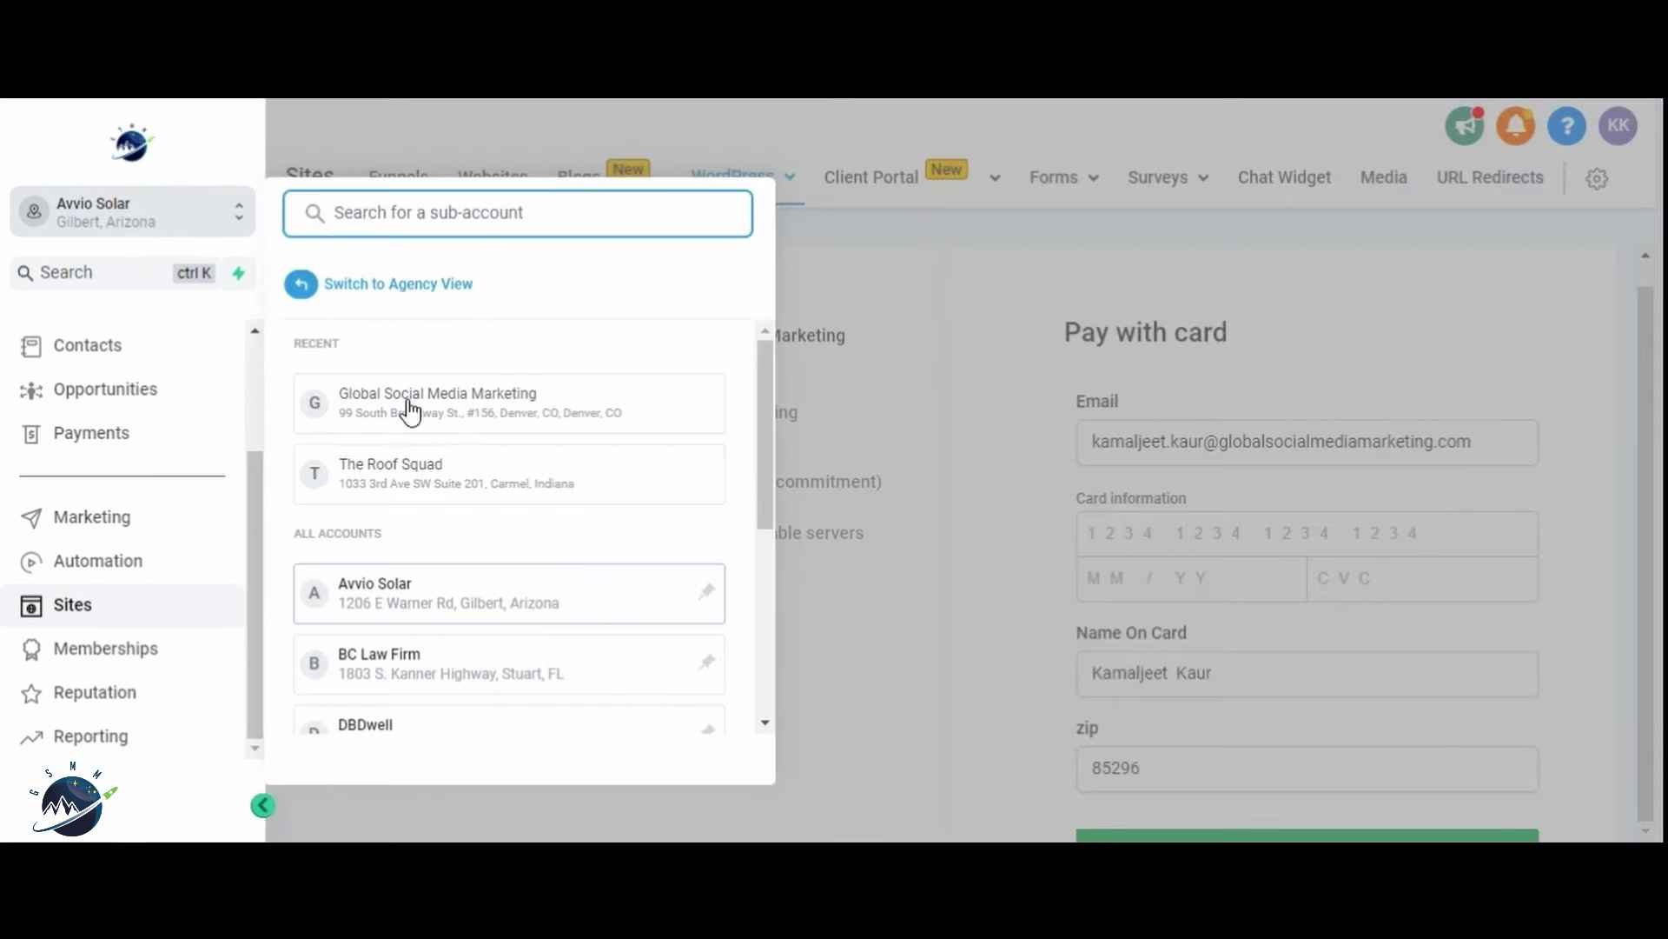
pyautogui.click(411, 412)
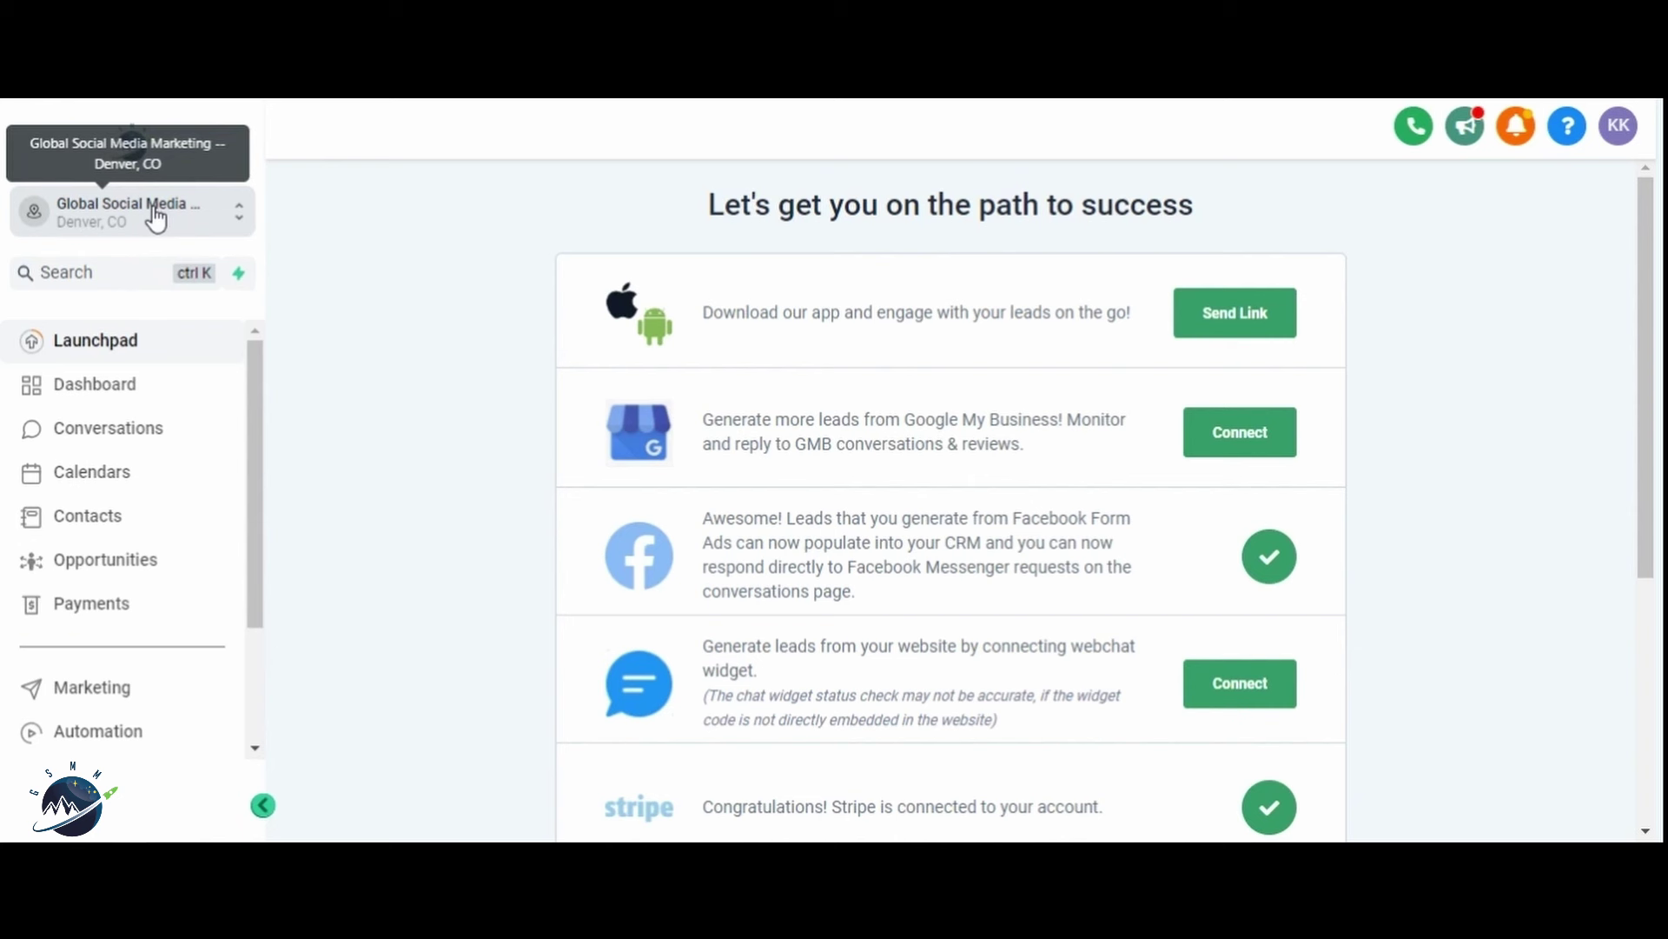
pyautogui.scroll(-2, 164, 550)
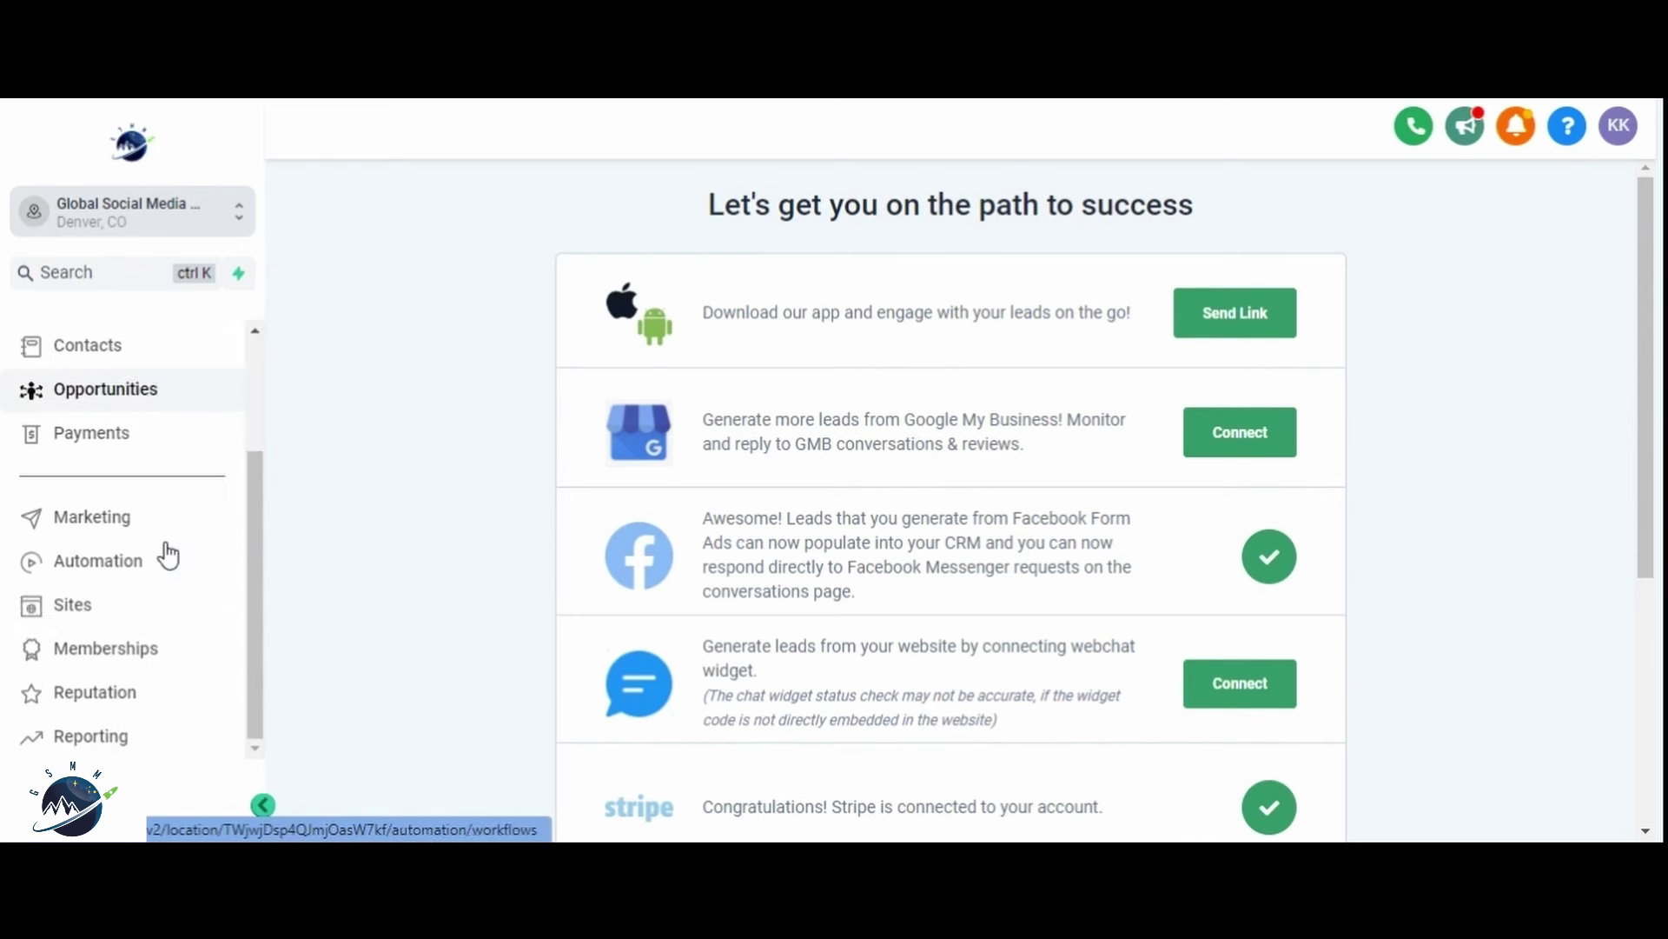
pyautogui.click(72, 613)
pyautogui.moveTo(745, 186)
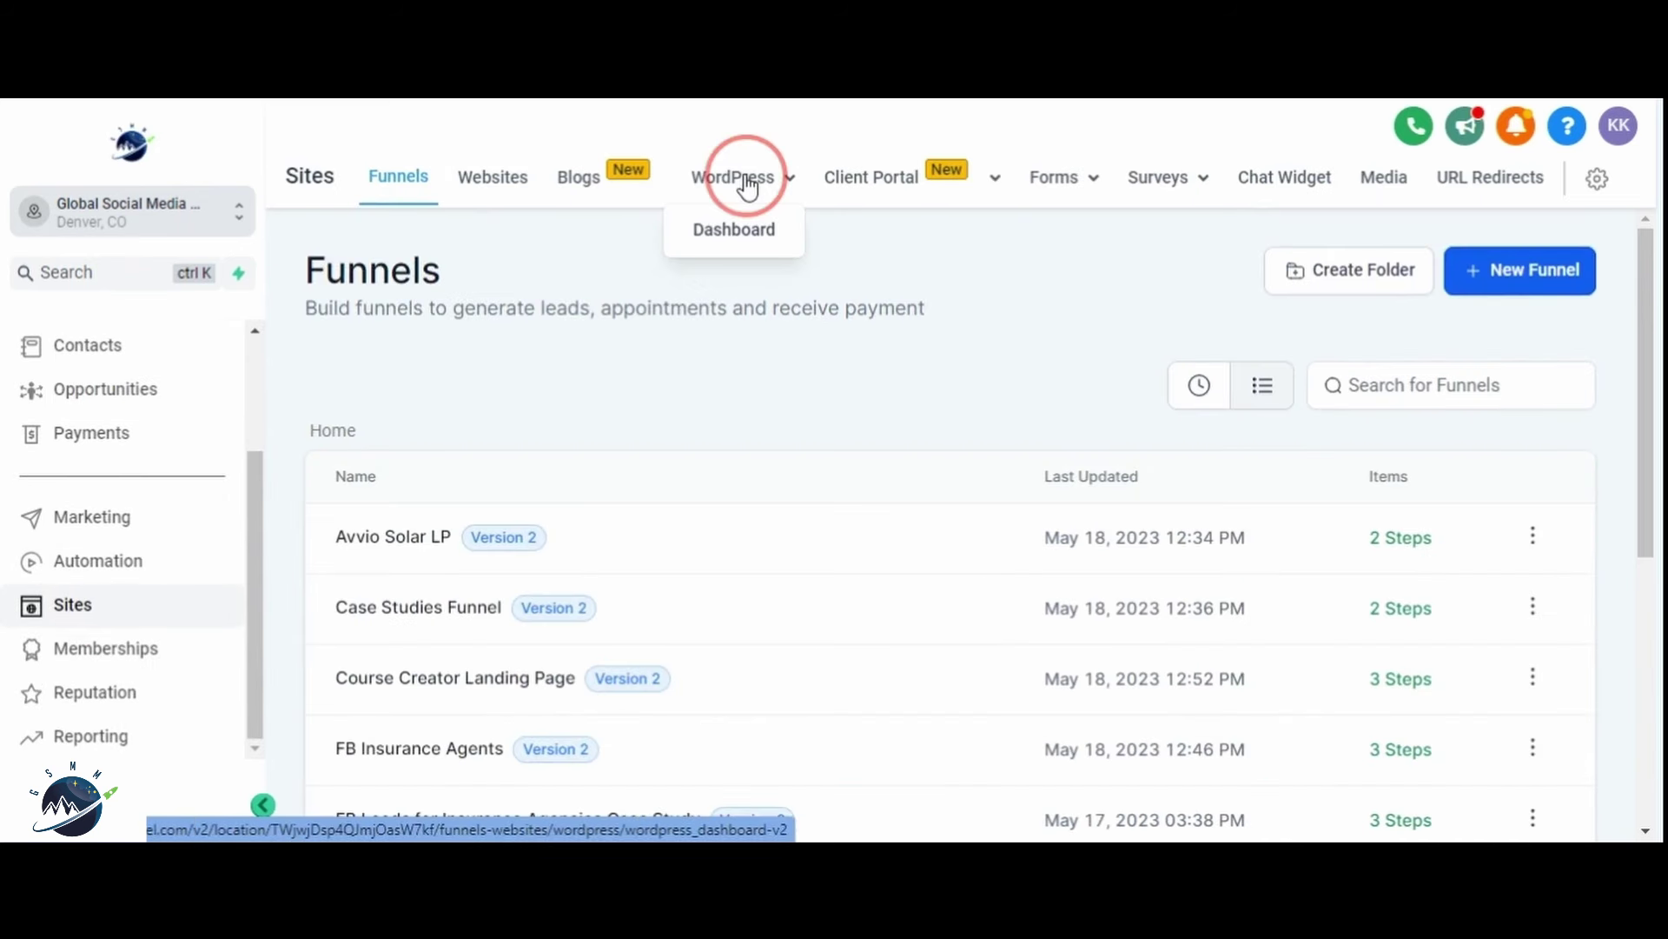
pyautogui.click(745, 183)
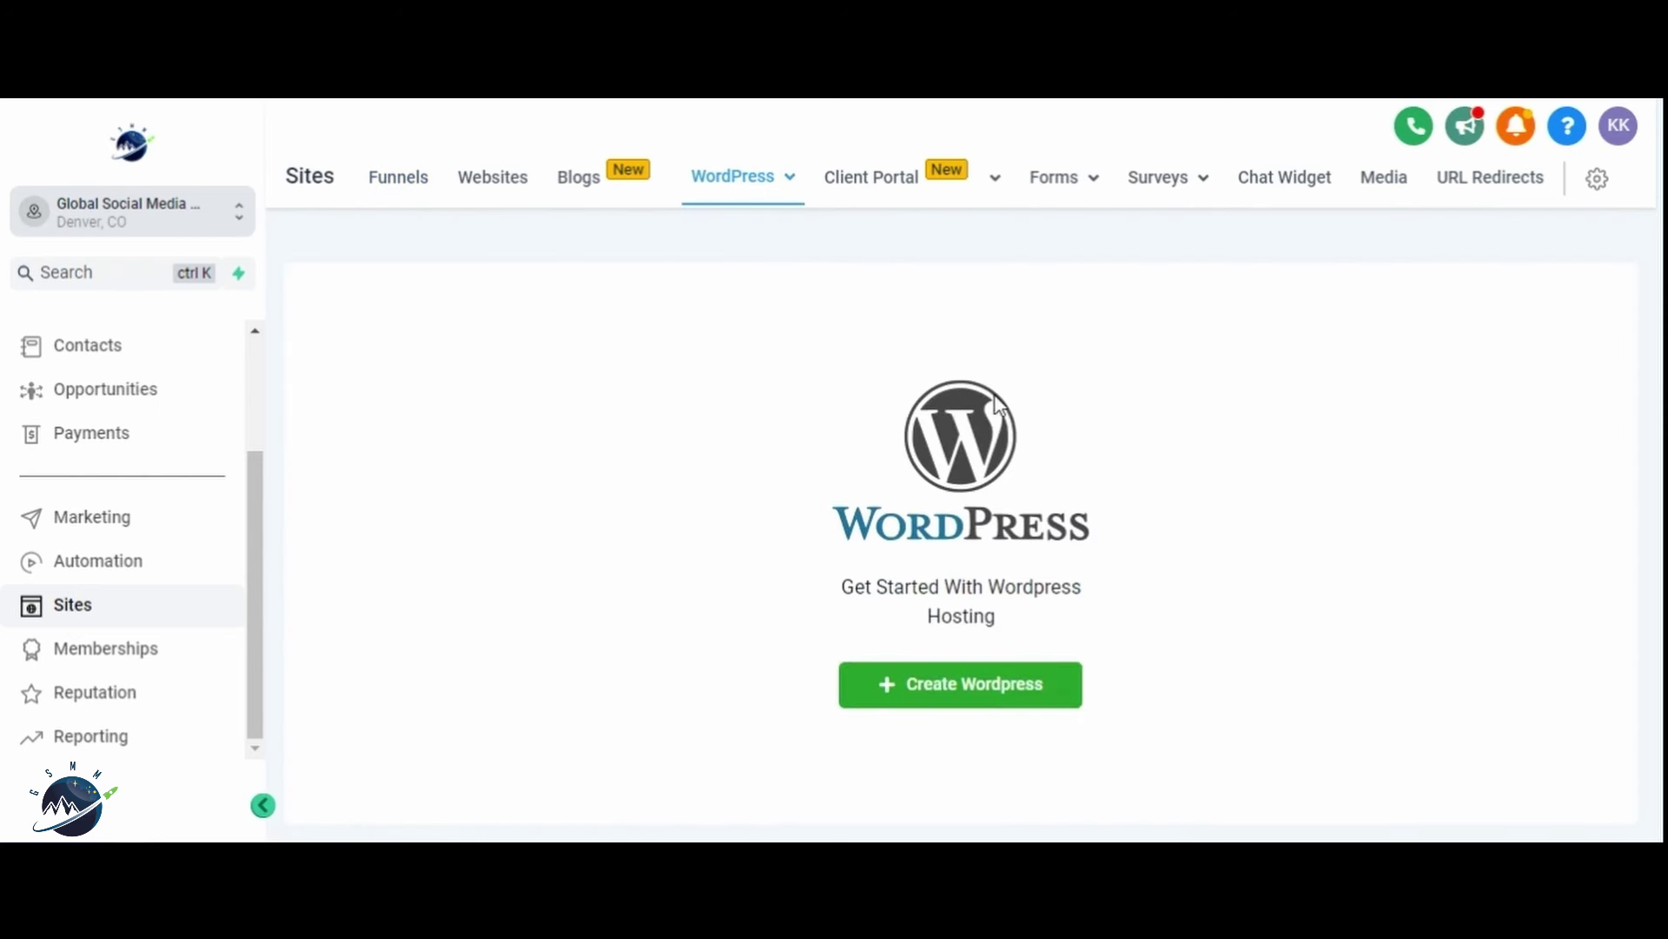
# Step: Start a new WordPress site named 'Roofing Markeitng Company' with a generated admin password
pyautogui.click(925, 698)
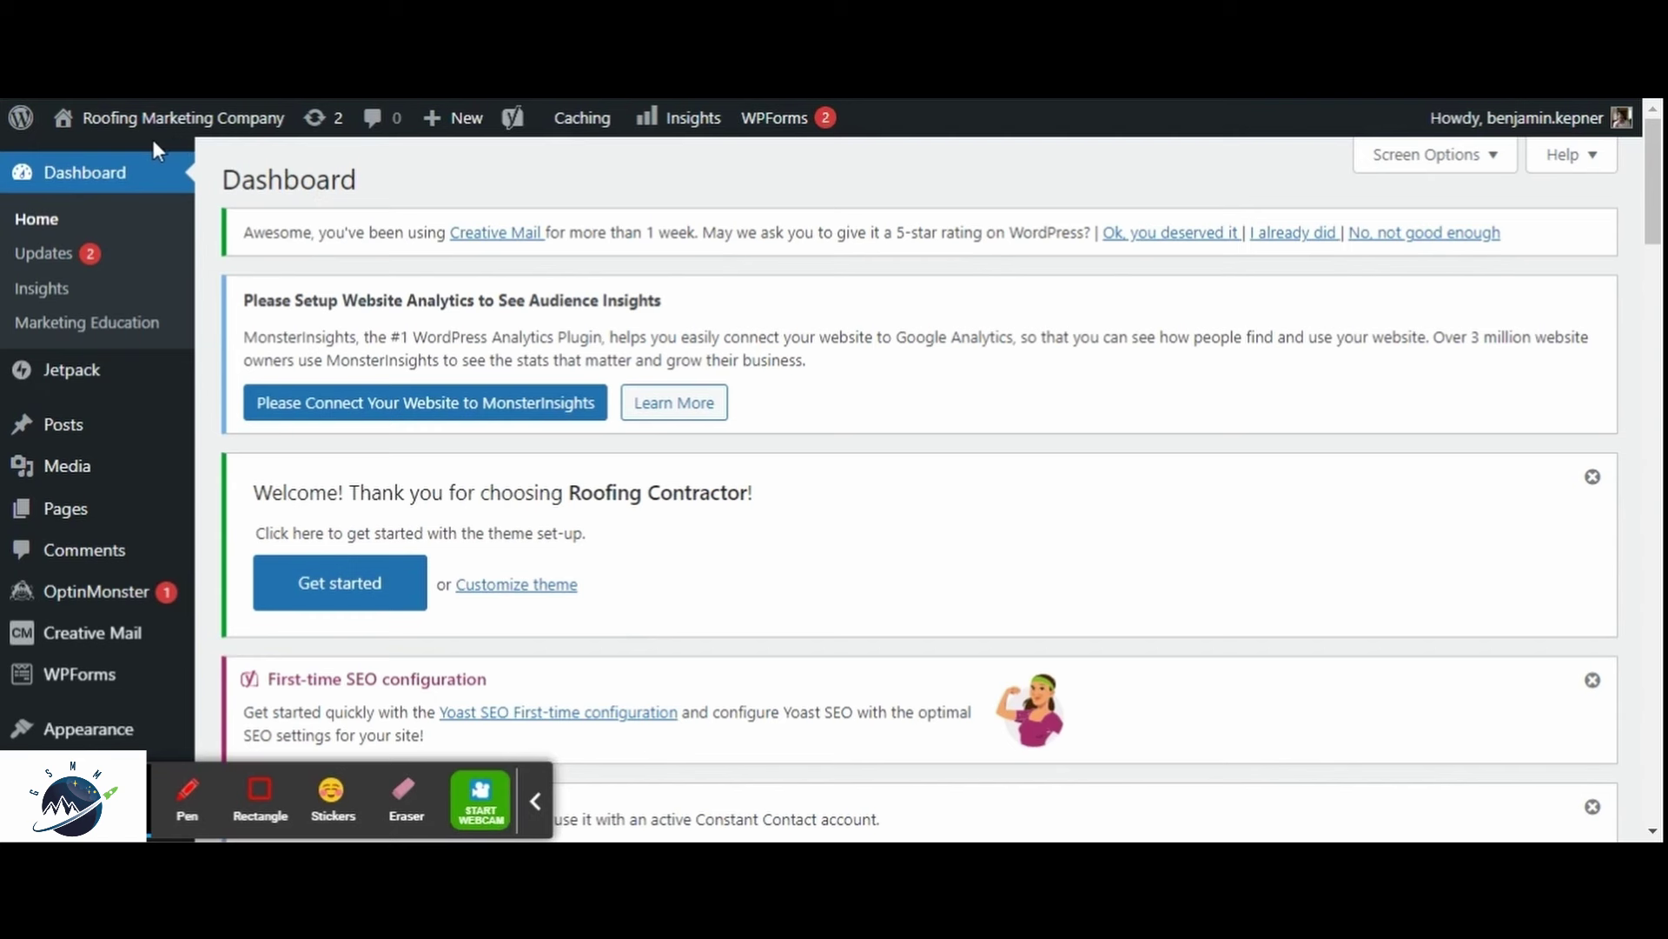
pyautogui.moveTo(116, 133)
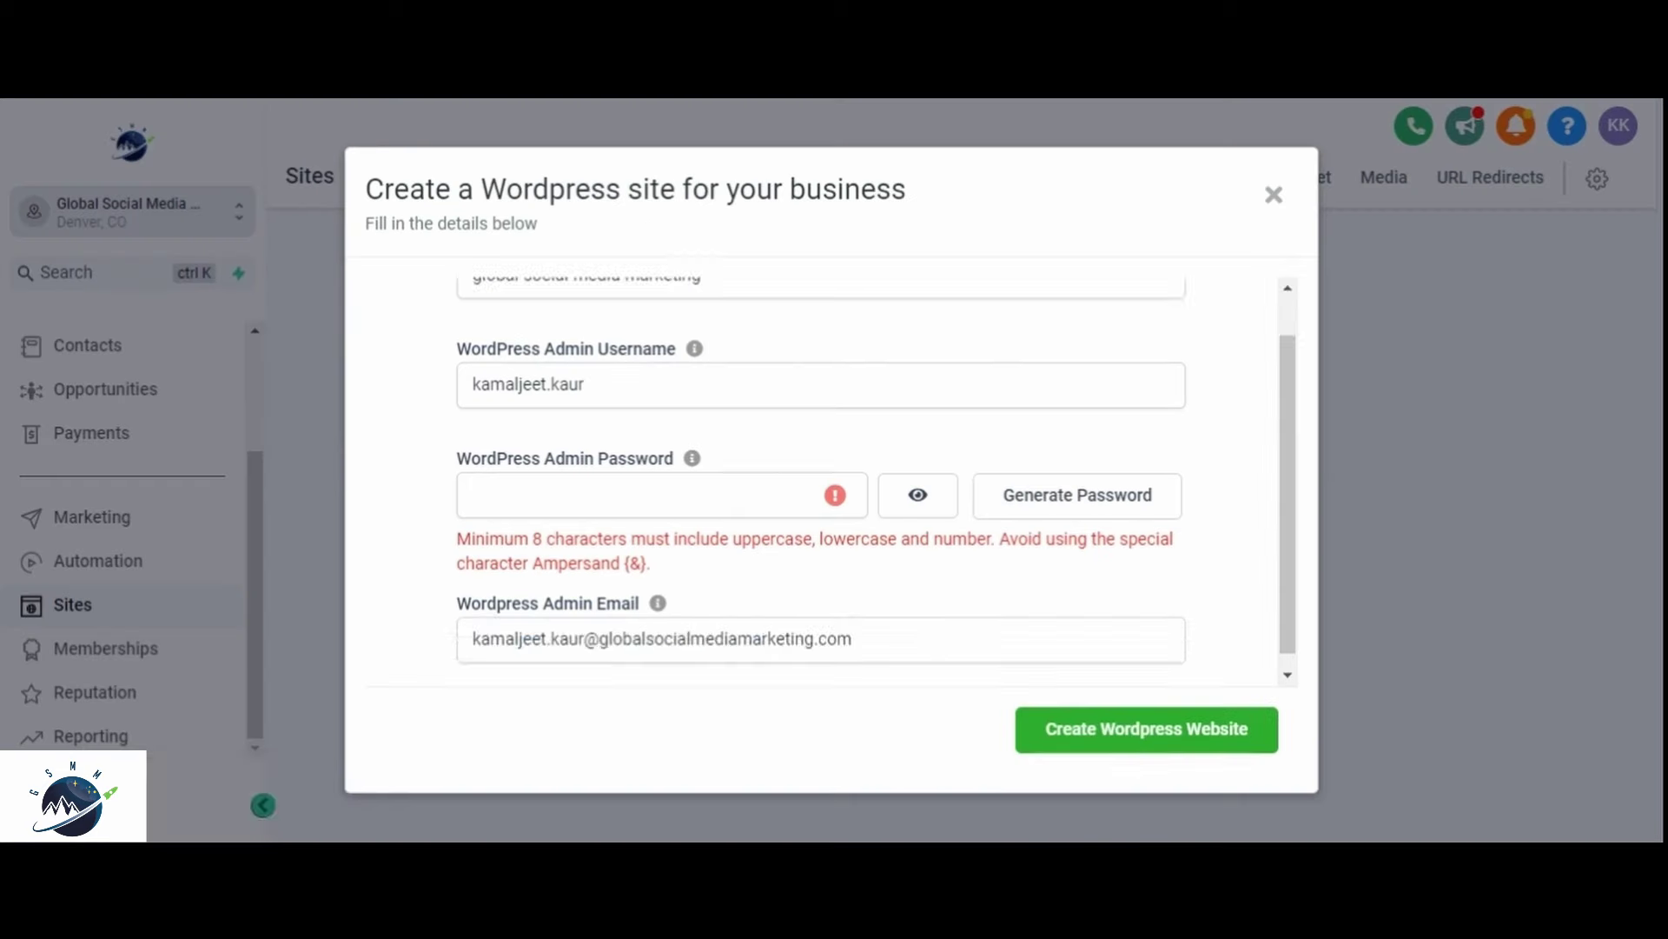
pyautogui.scroll(3, 358, 321)
pyautogui.write('Roofing ')
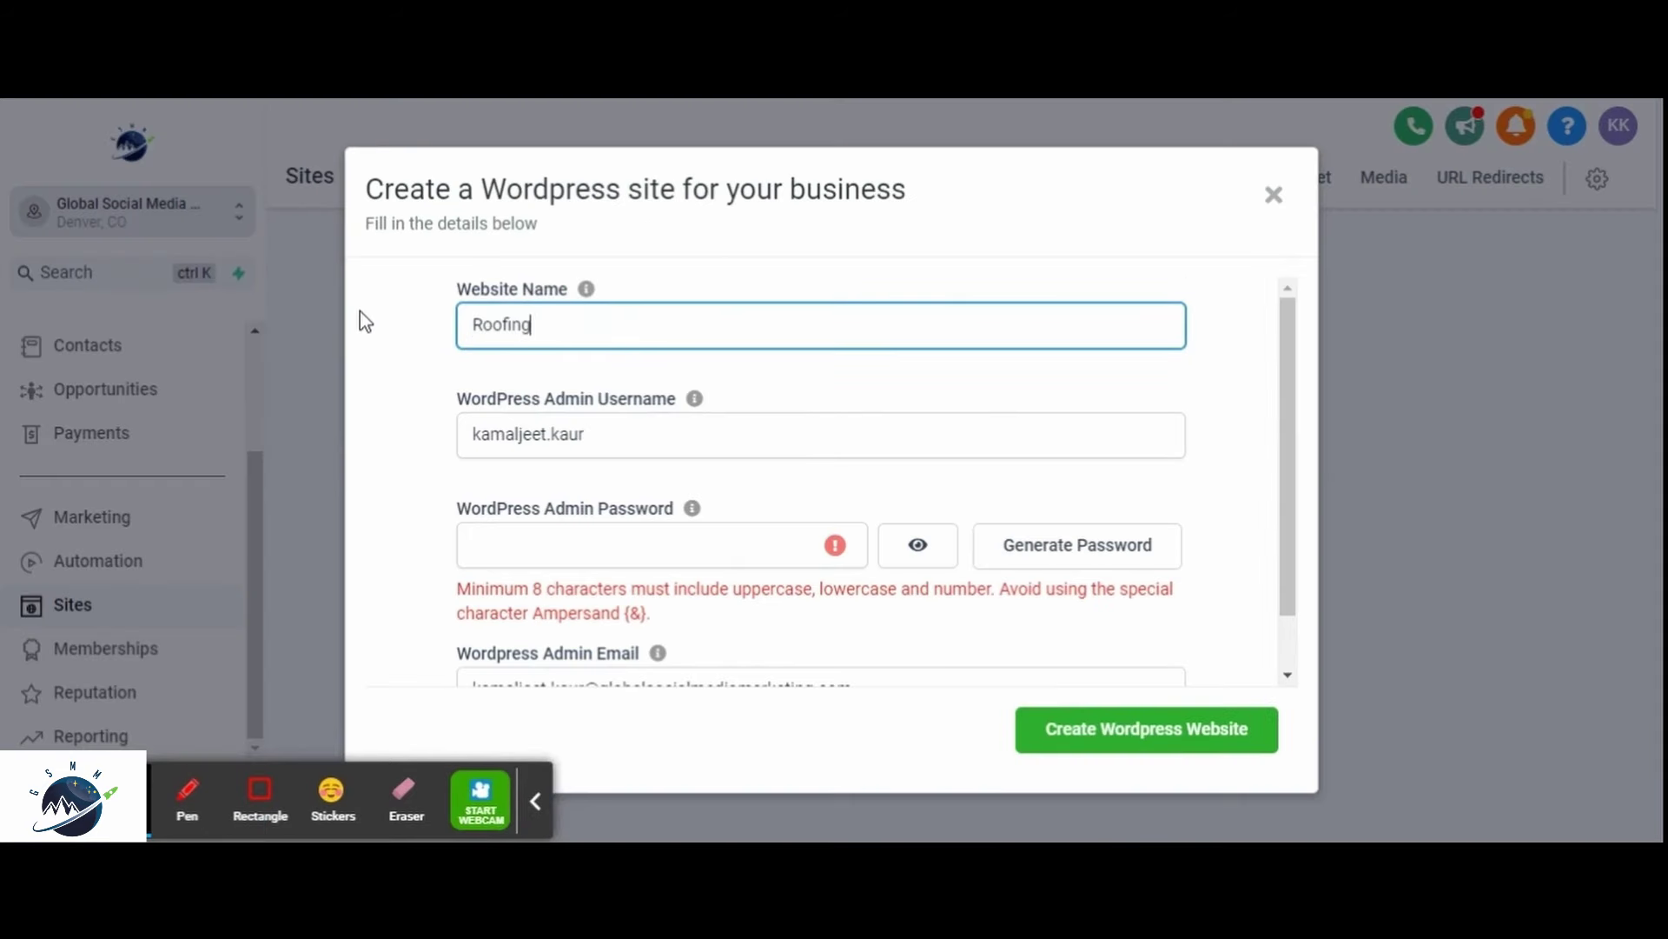
pyautogui.write('Markeitng Company')
pyautogui.scroll(-1, 369, 532)
pyautogui.click(812, 473)
pyautogui.click(1053, 476)
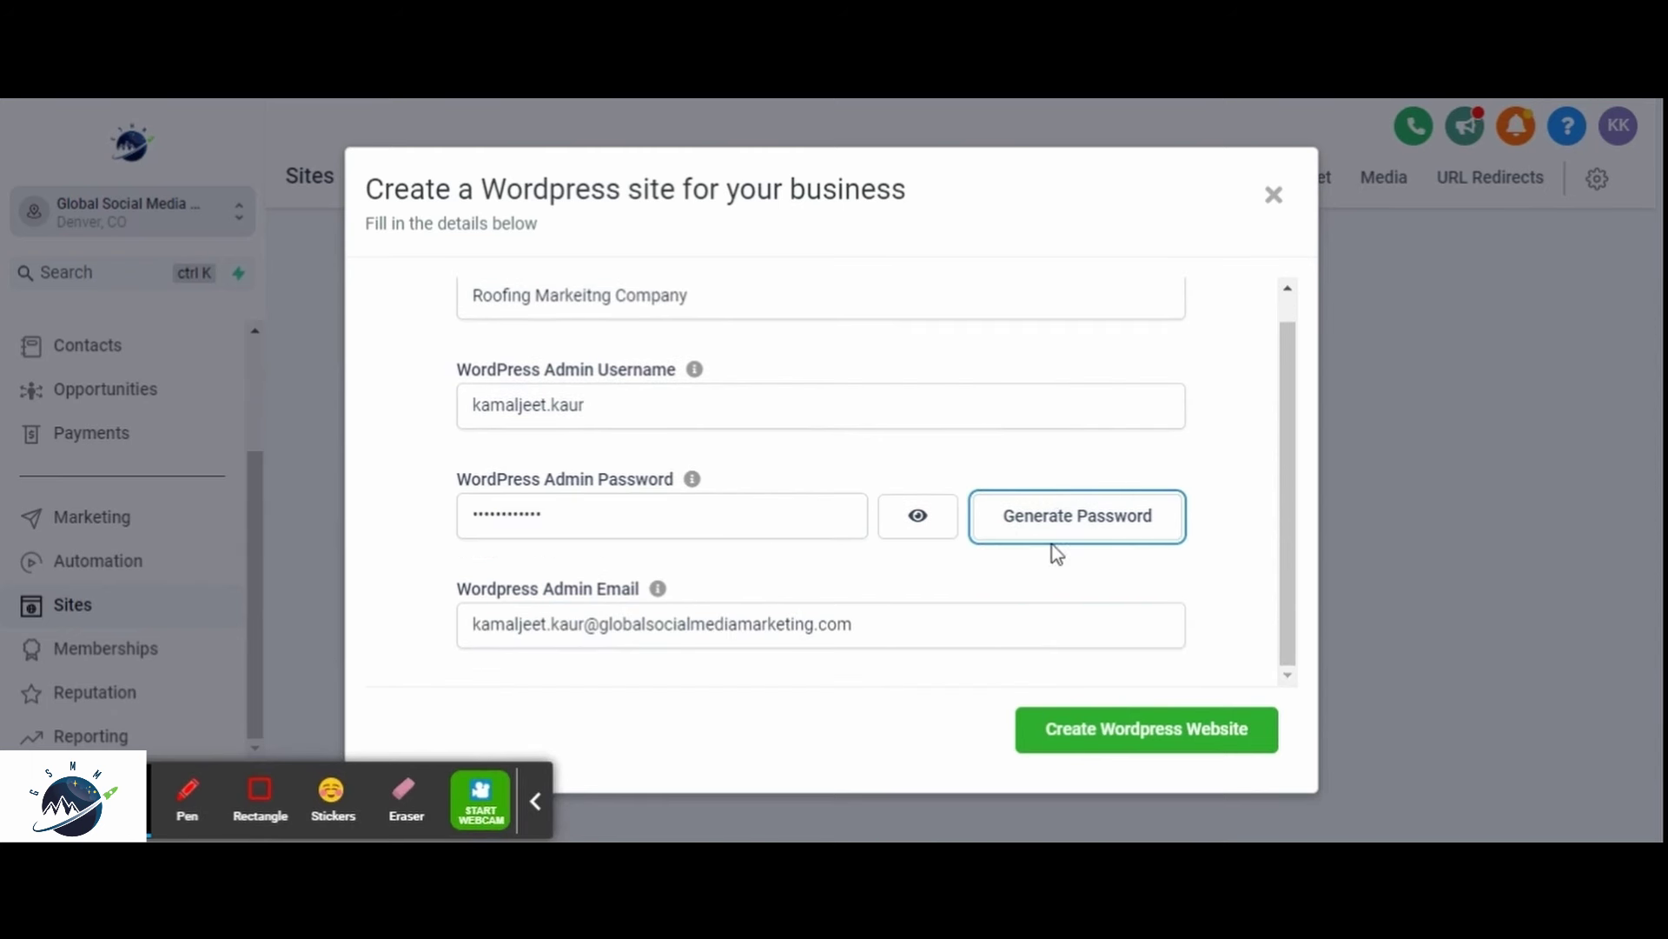
pyautogui.scroll(1, 1057, 548)
pyautogui.scroll(-1, 1040, 475)
# Step: Create the WordPress website and review its wpdns.site URL, admin URL and Domains & Subdomains section
pyautogui.click(1210, 745)
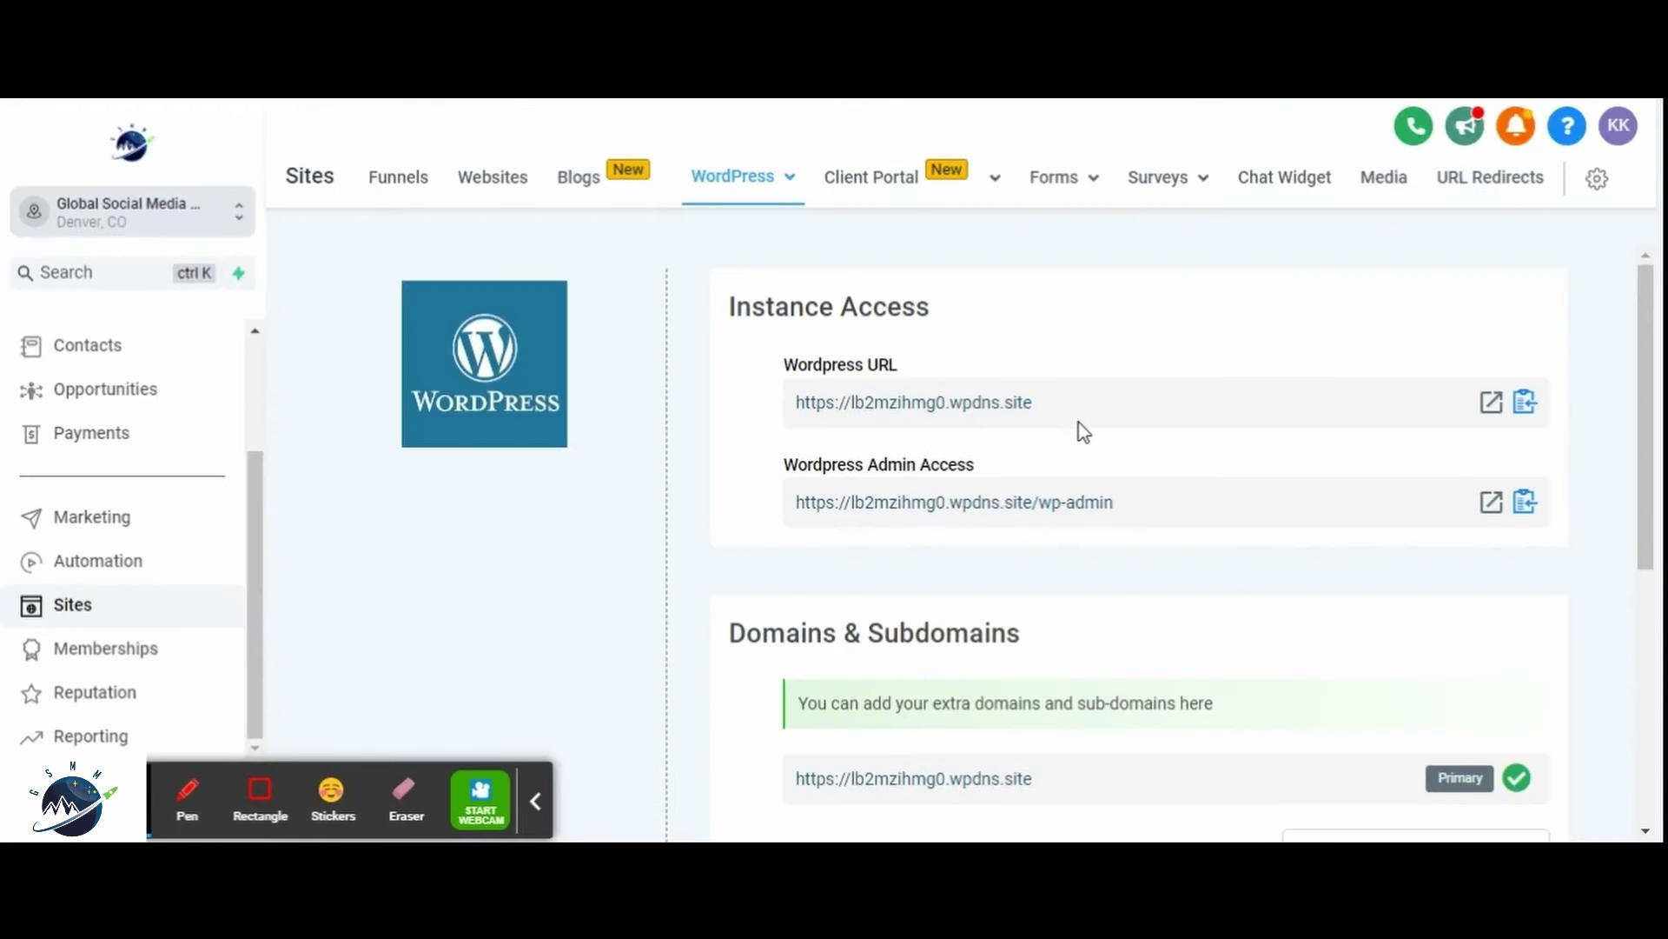
pyautogui.moveTo(798, 400); pyautogui.dragTo(1087, 387)
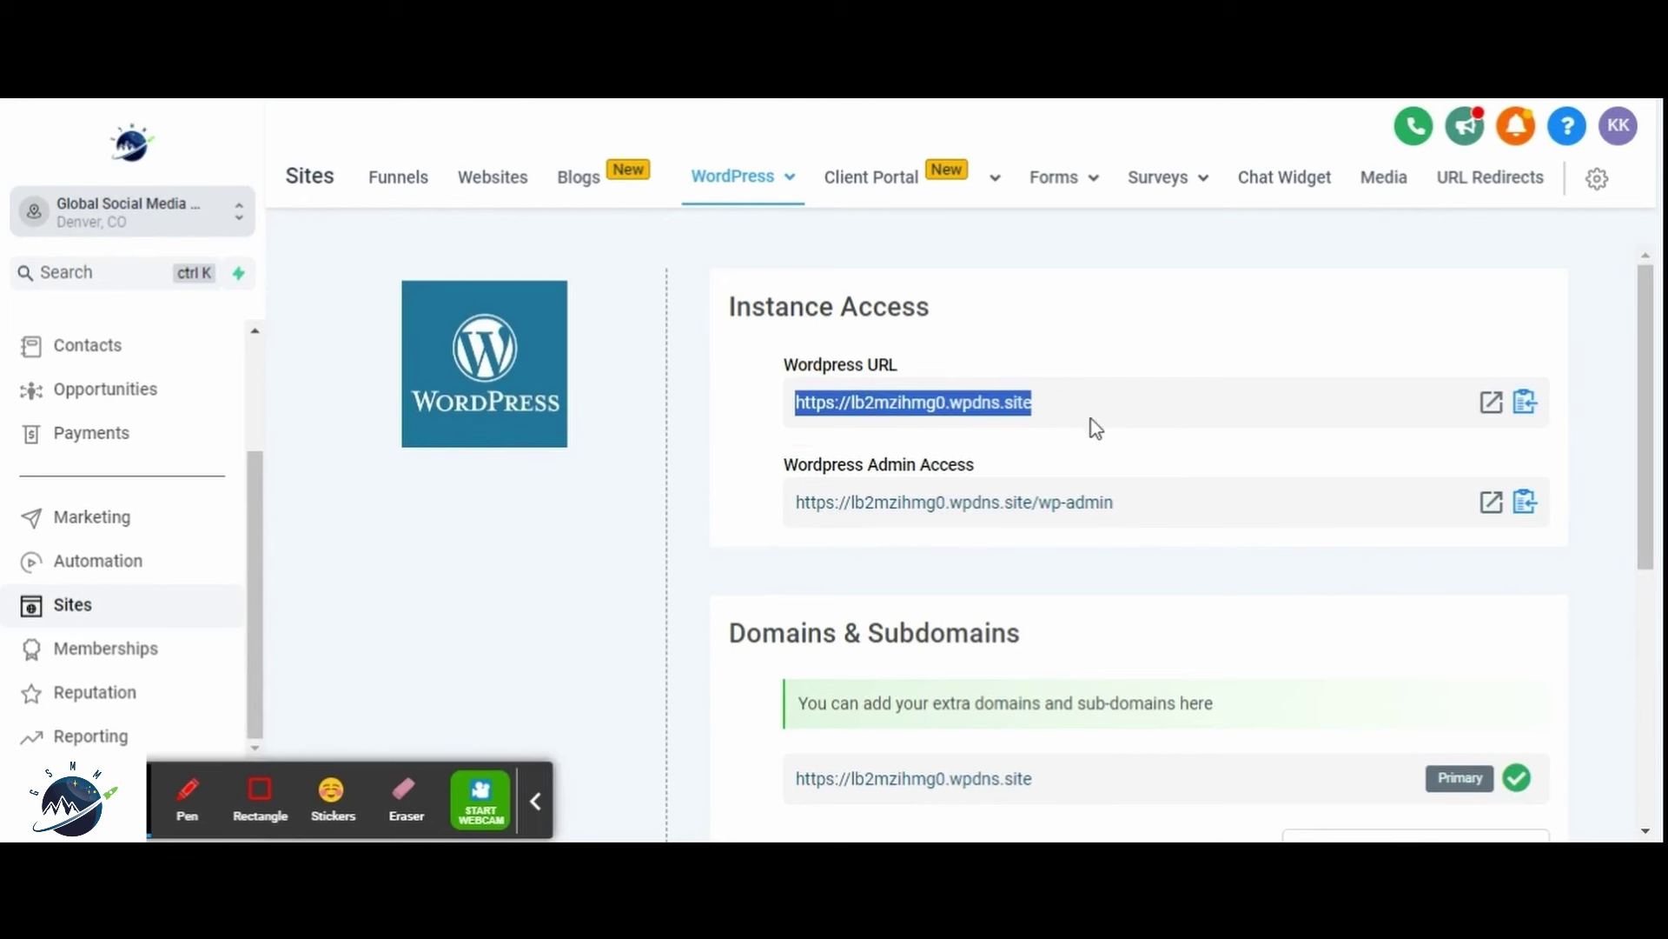
pyautogui.moveTo(1127, 516); pyautogui.dragTo(746, 523)
pyautogui.scroll(-3, 1203, 544)
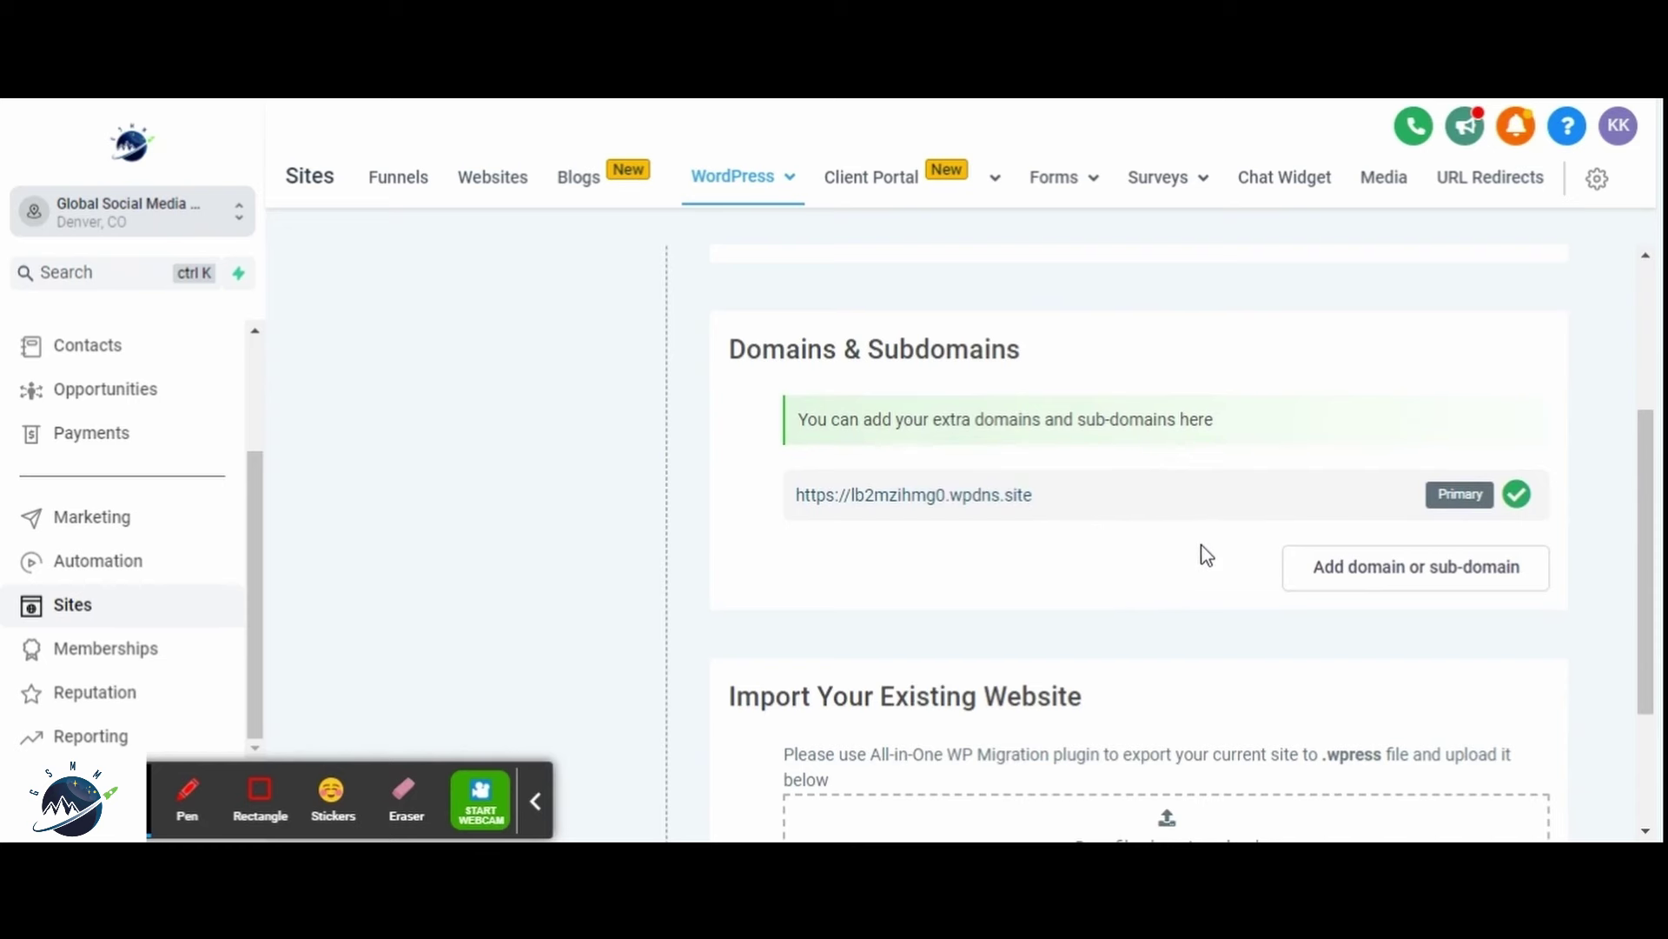
pyautogui.tripleClick(1065, 340)
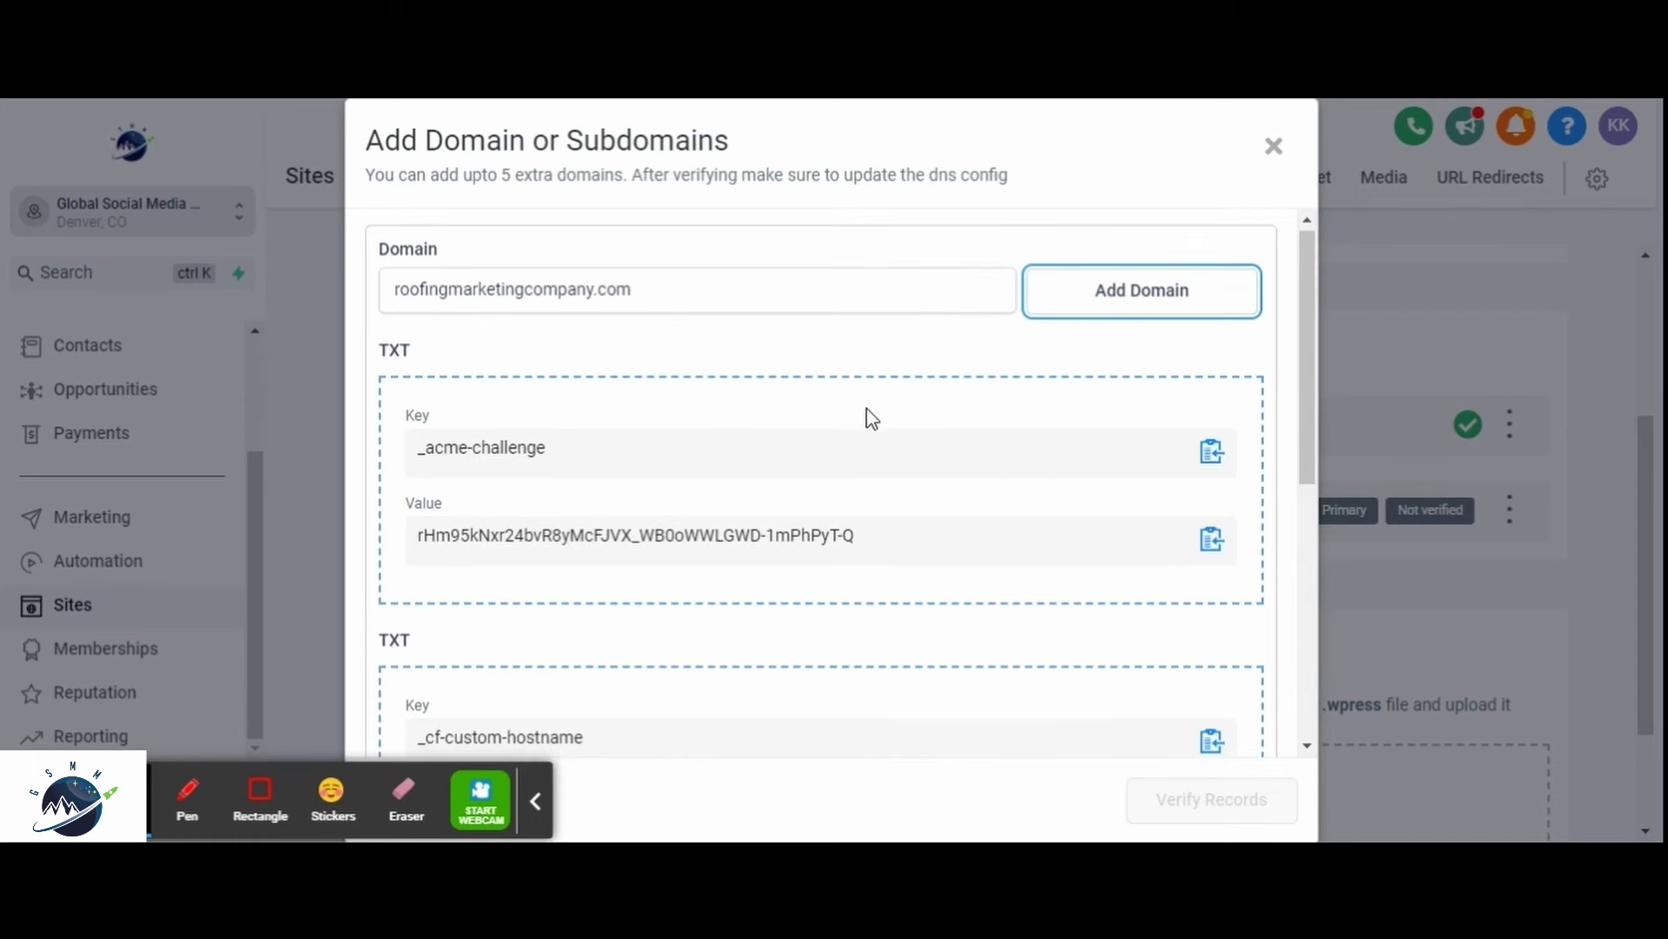
# Step: Review the verified TXT records for roofingmarketingcompany.com, then close DNS Settings
pyautogui.scroll(-6, 864, 417)
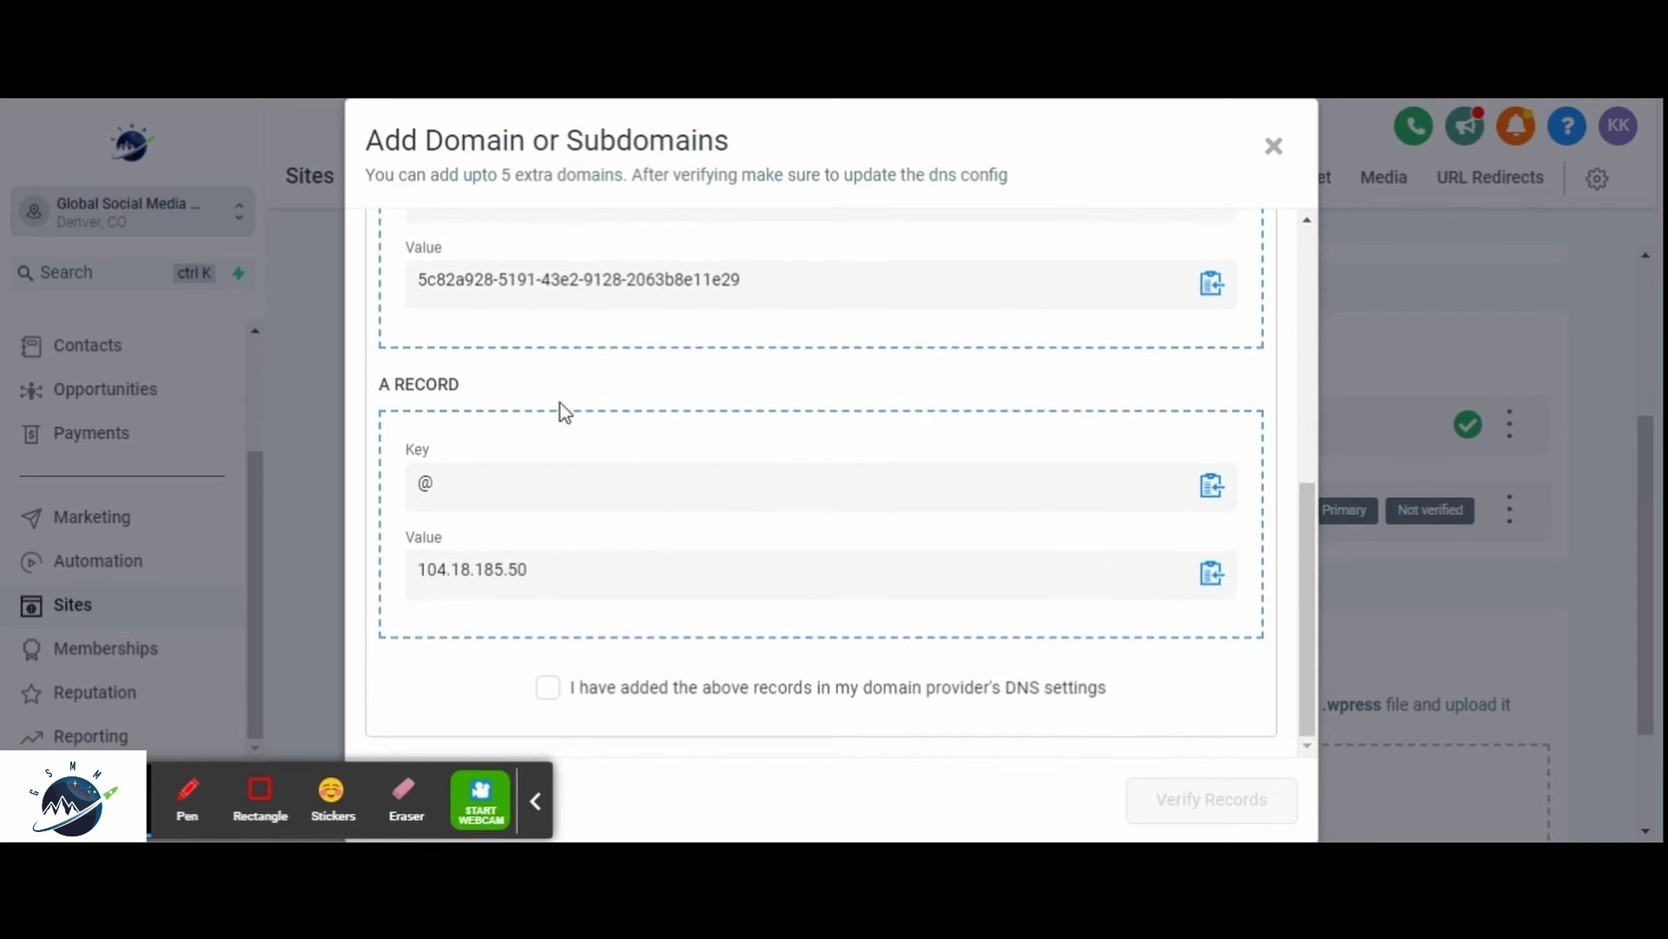
pyautogui.scroll(4, 689, 480)
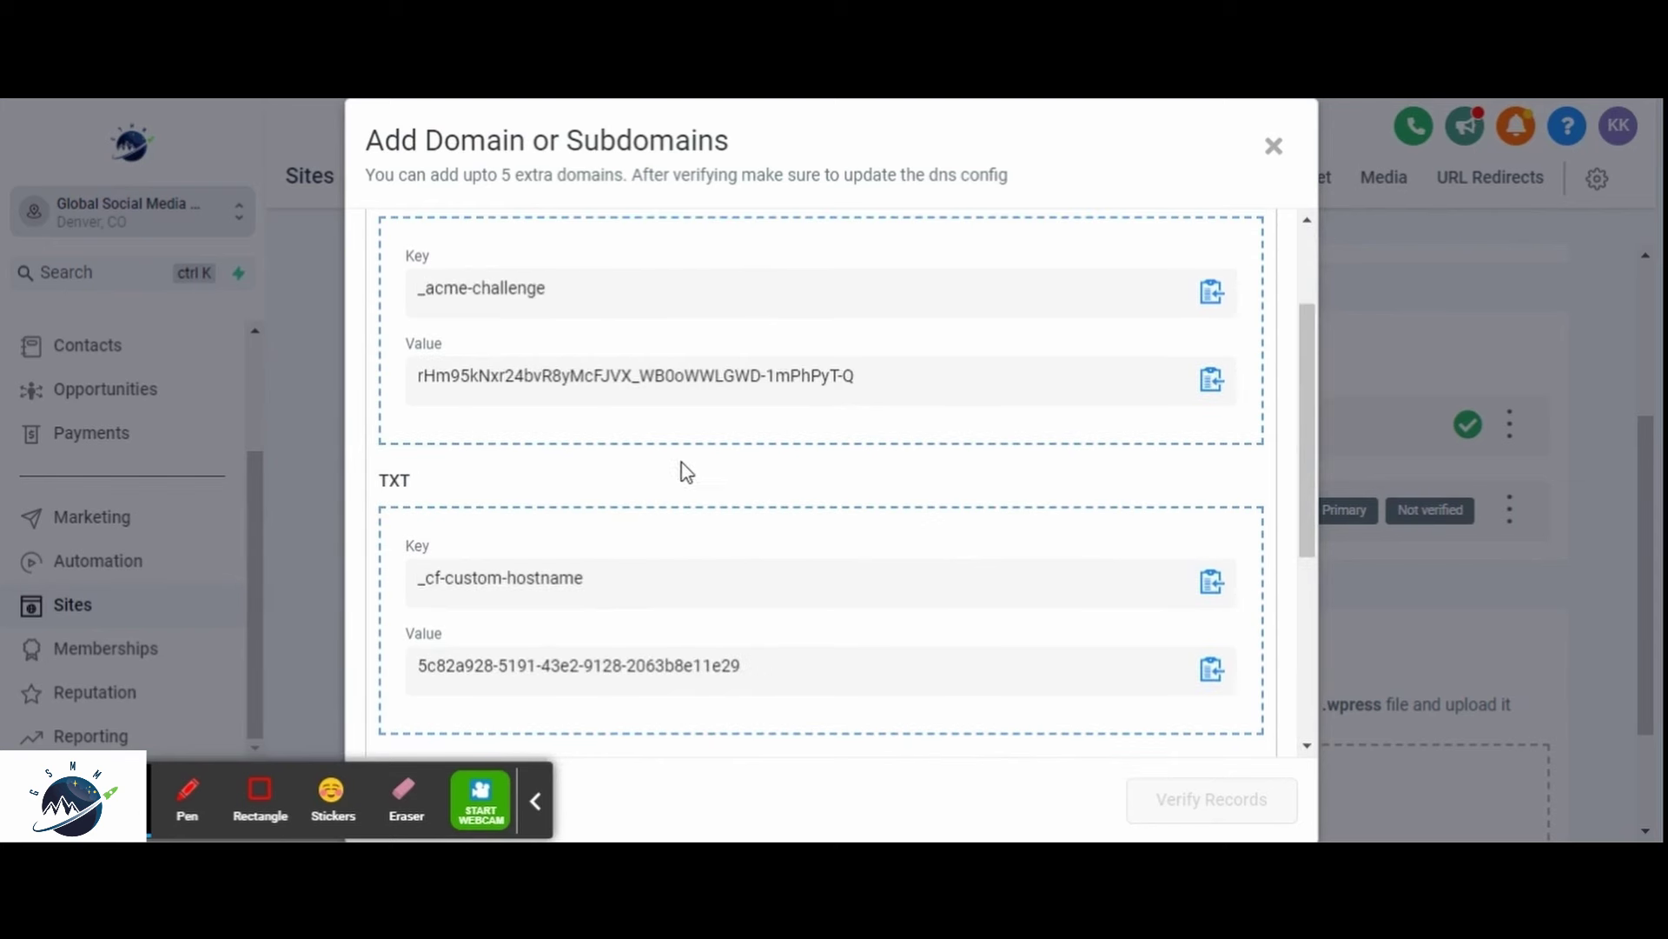
pyautogui.scroll(-4, 771, 499)
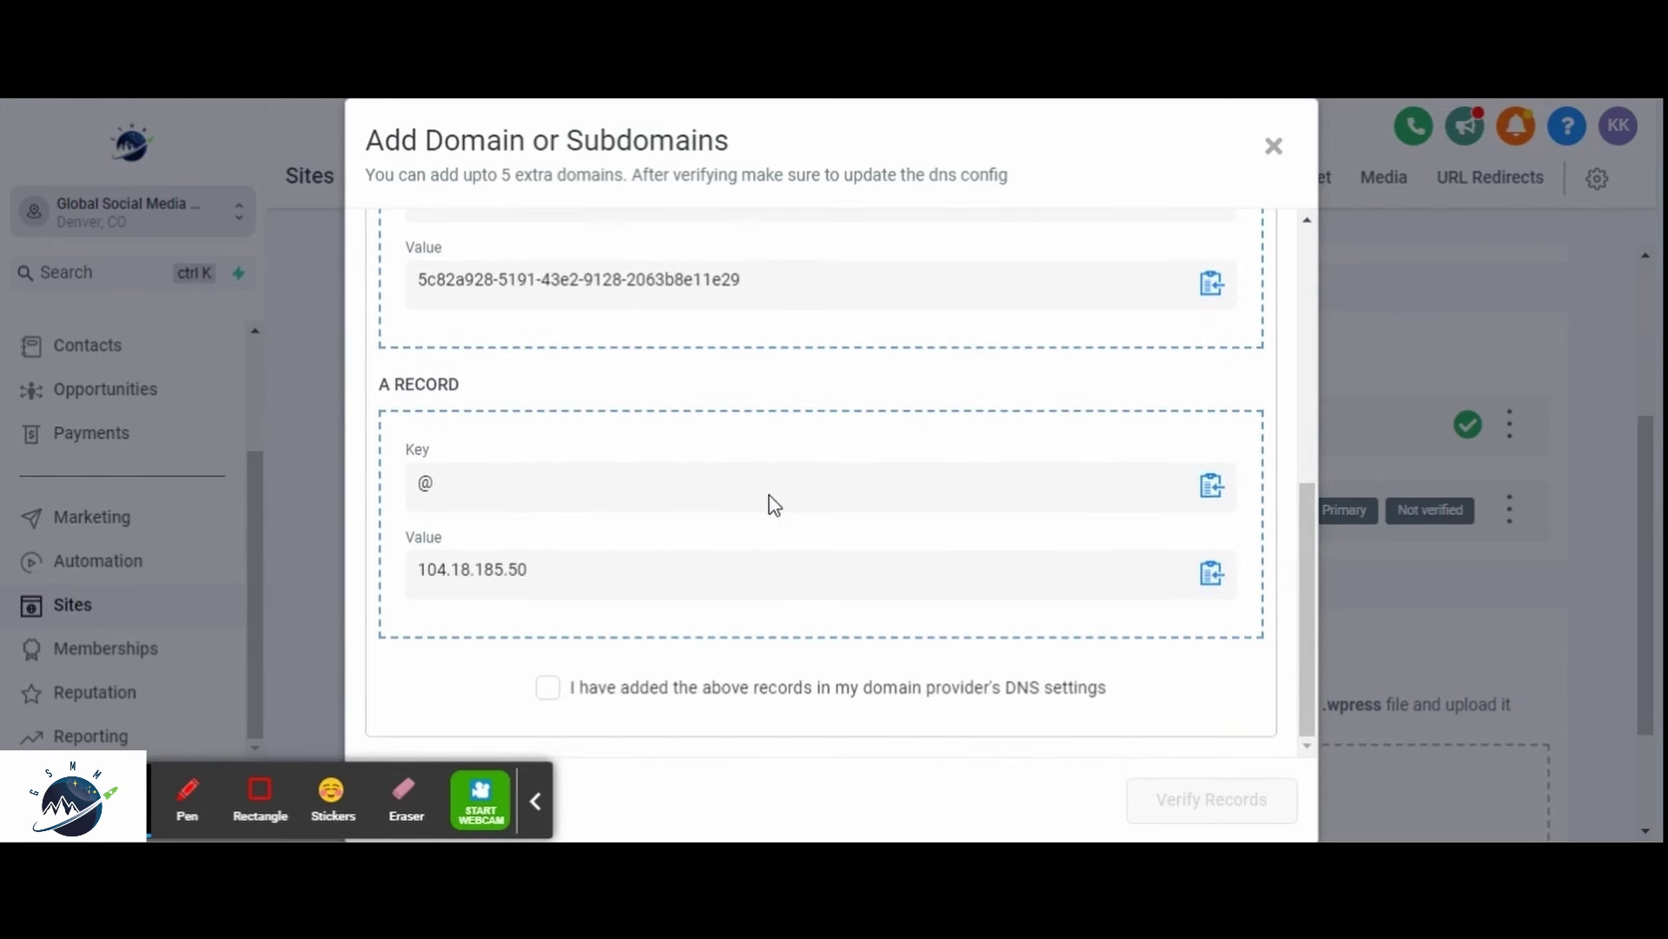
pyautogui.moveTo(1107, 688); pyautogui.dragTo(1006, 690)
pyautogui.moveTo(855, 693); pyautogui.dragTo(994, 683)
pyautogui.scroll(7, 990, 682)
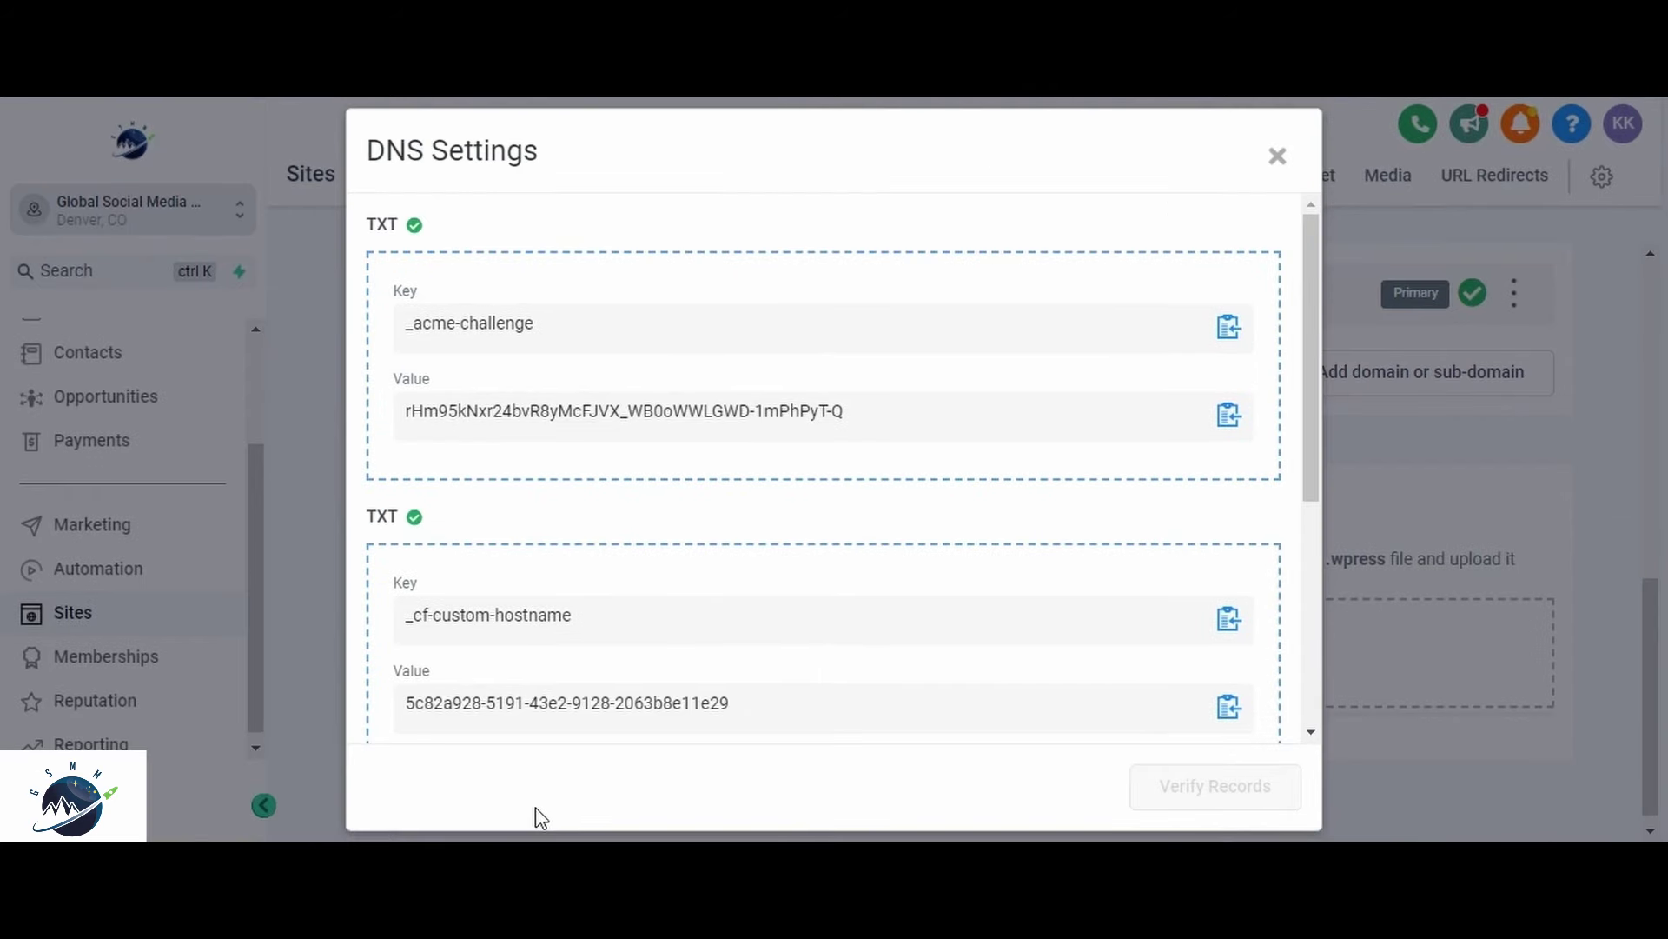
pyautogui.scroll(-2, 733, 587)
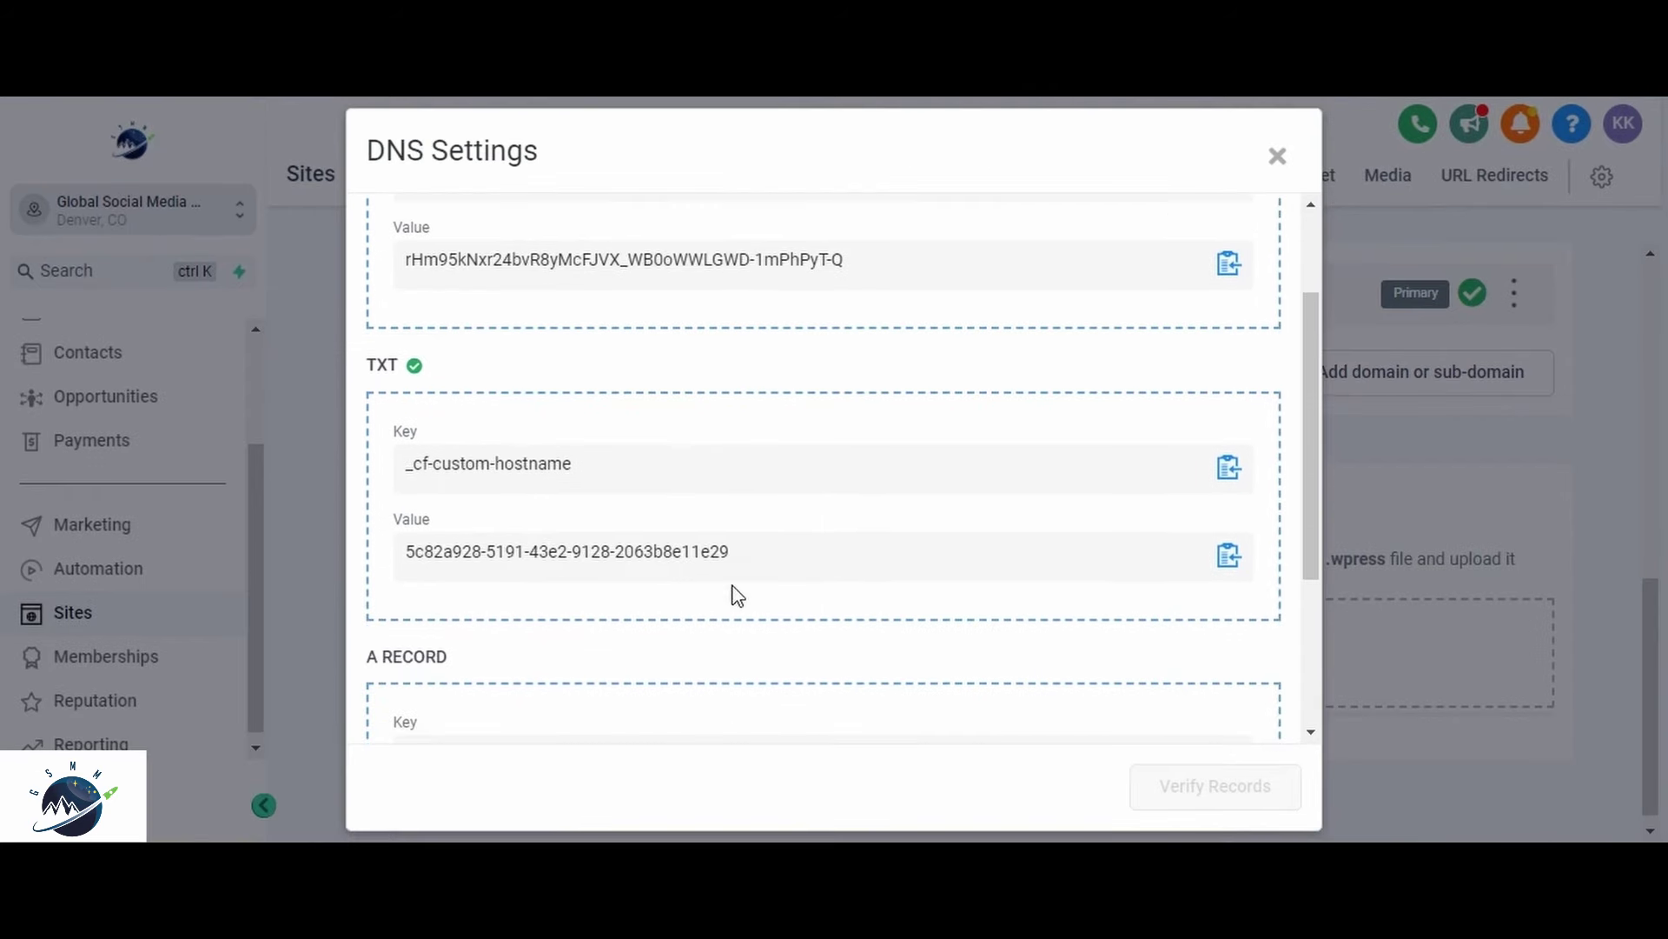
pyautogui.scroll(2, 735, 592)
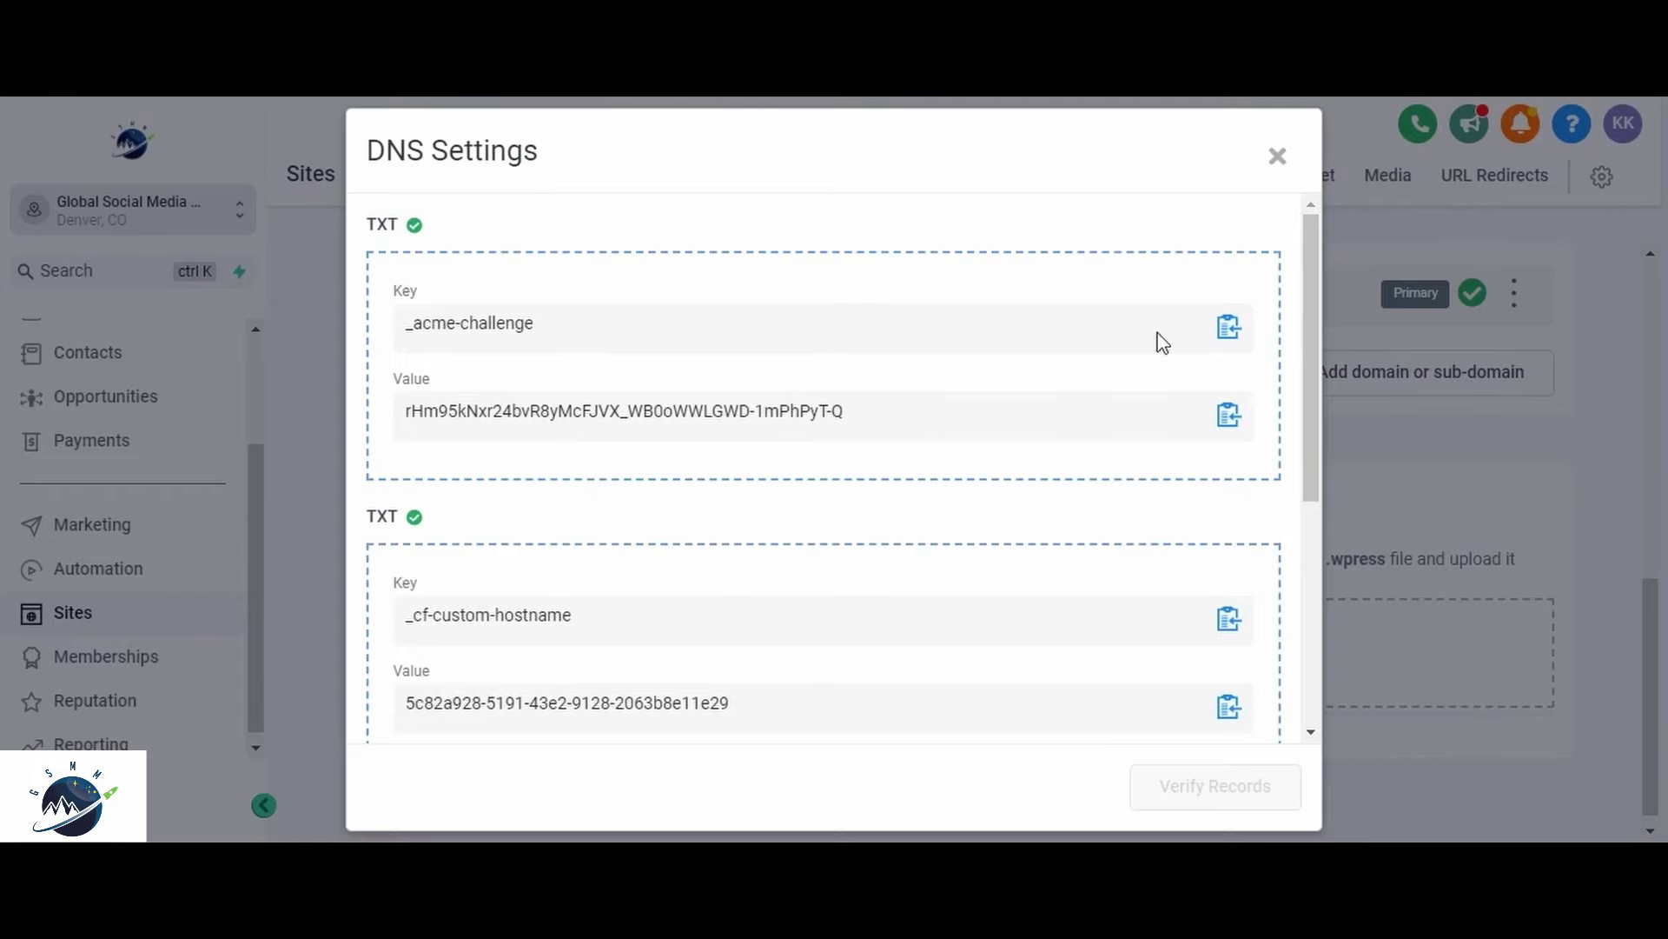
pyautogui.click(1279, 166)
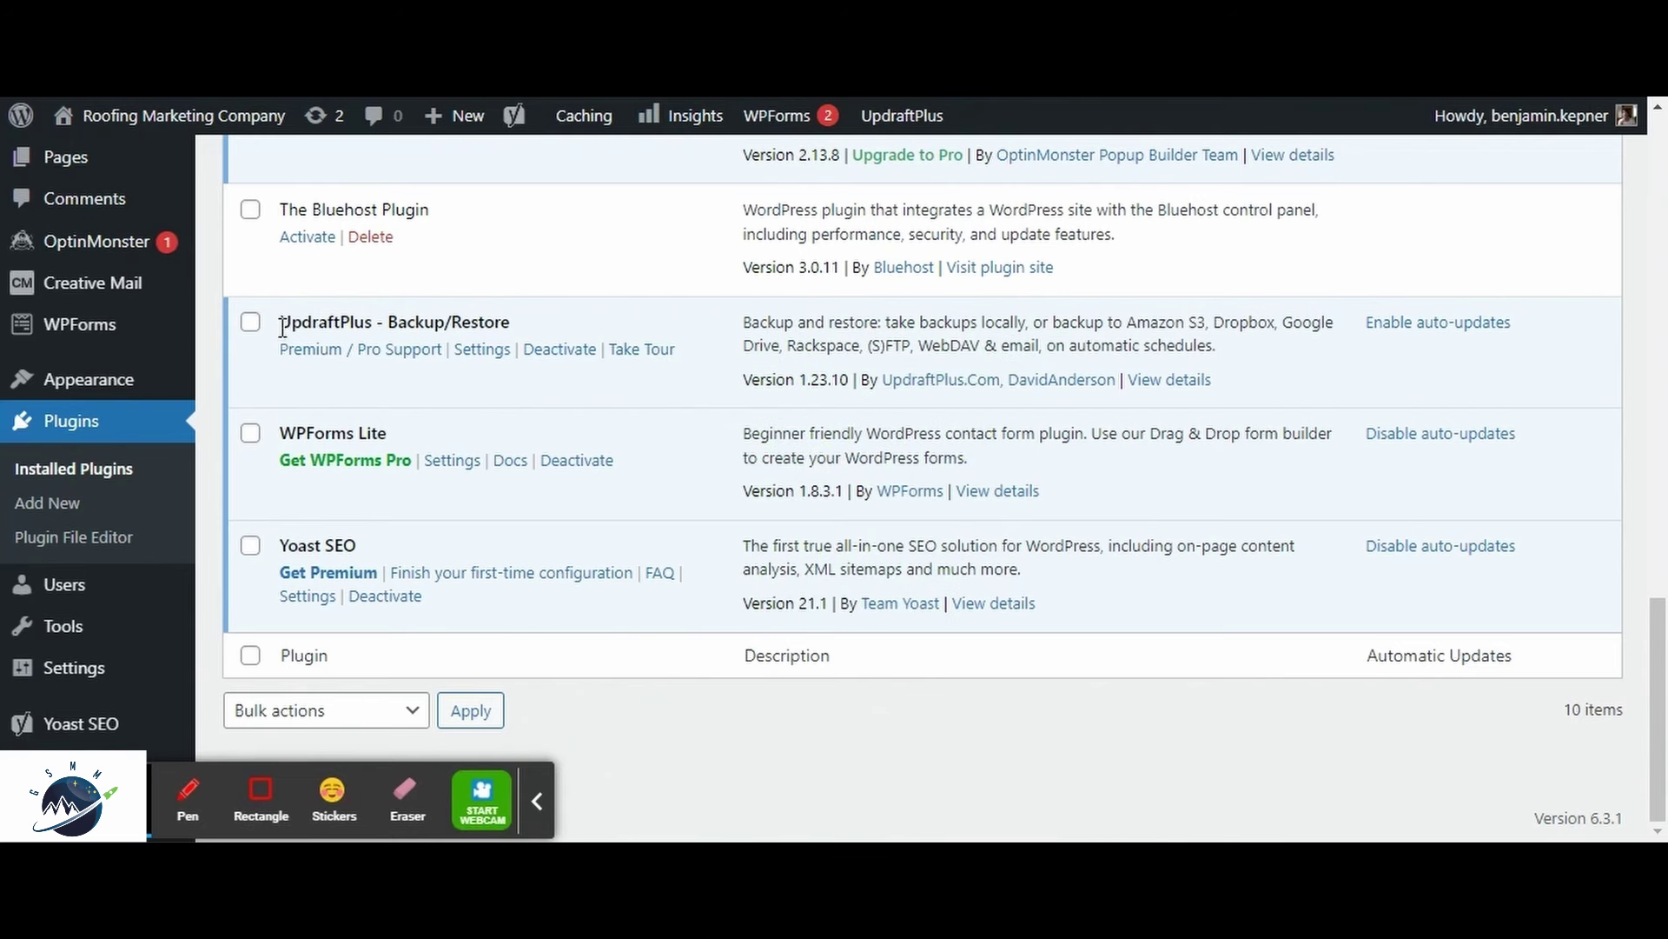
# Step: Save the UpdraftPlus settings with Google Drive selected as remote storage
pyautogui.moveTo(278, 326); pyautogui.dragTo(514, 332)
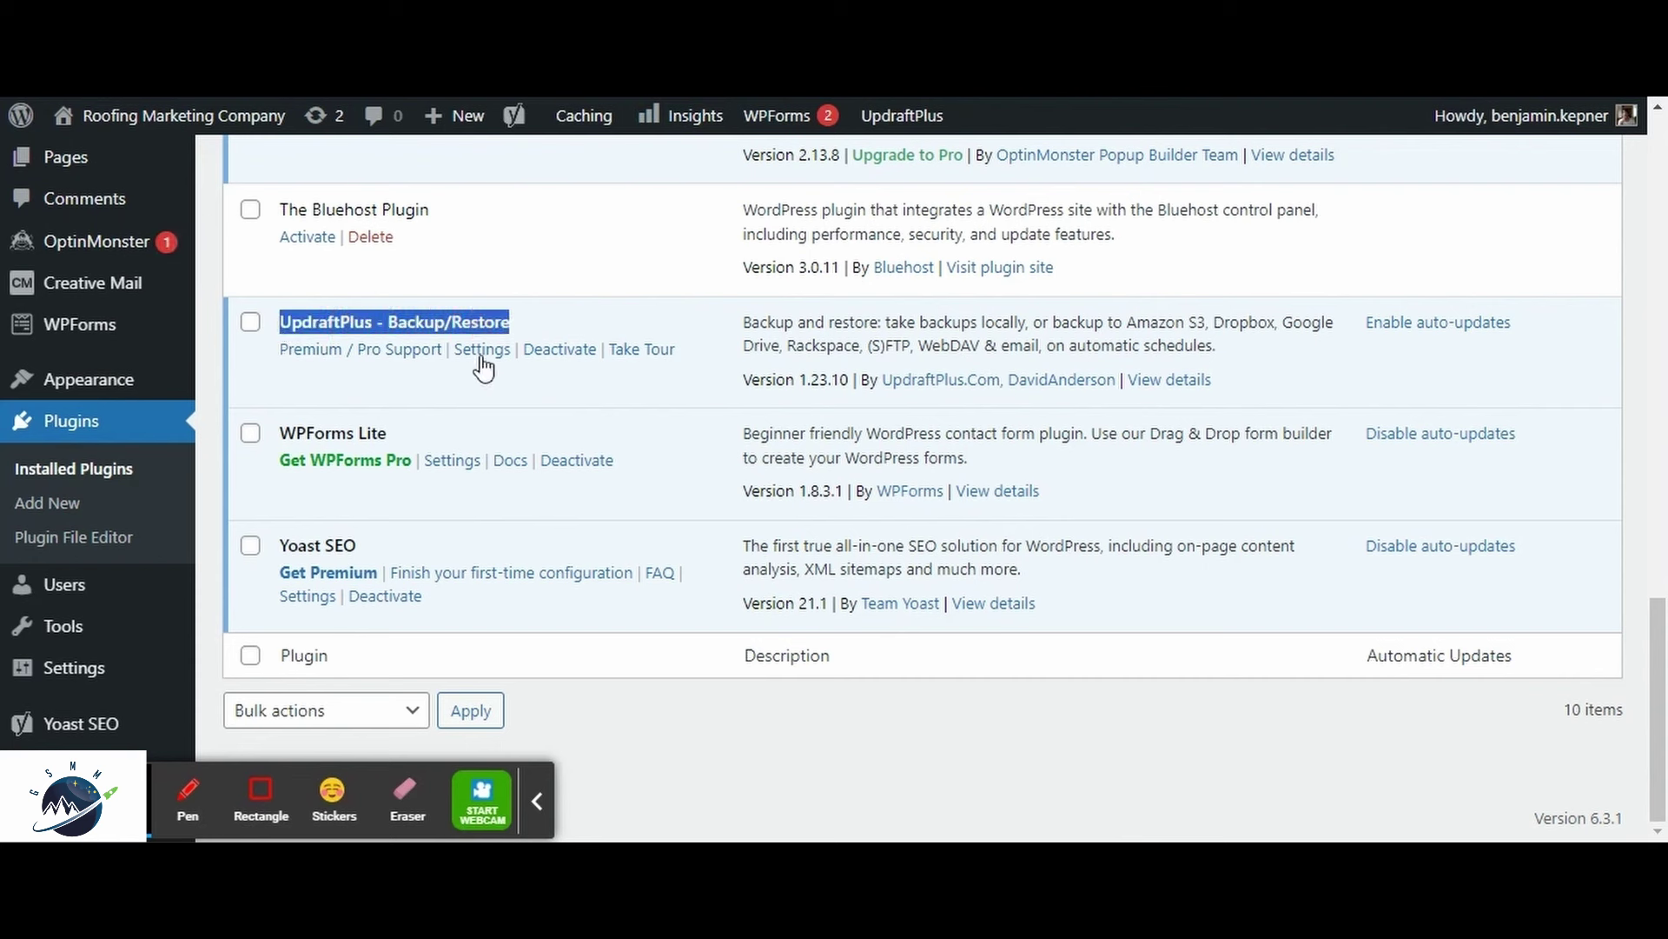
pyautogui.click(482, 354)
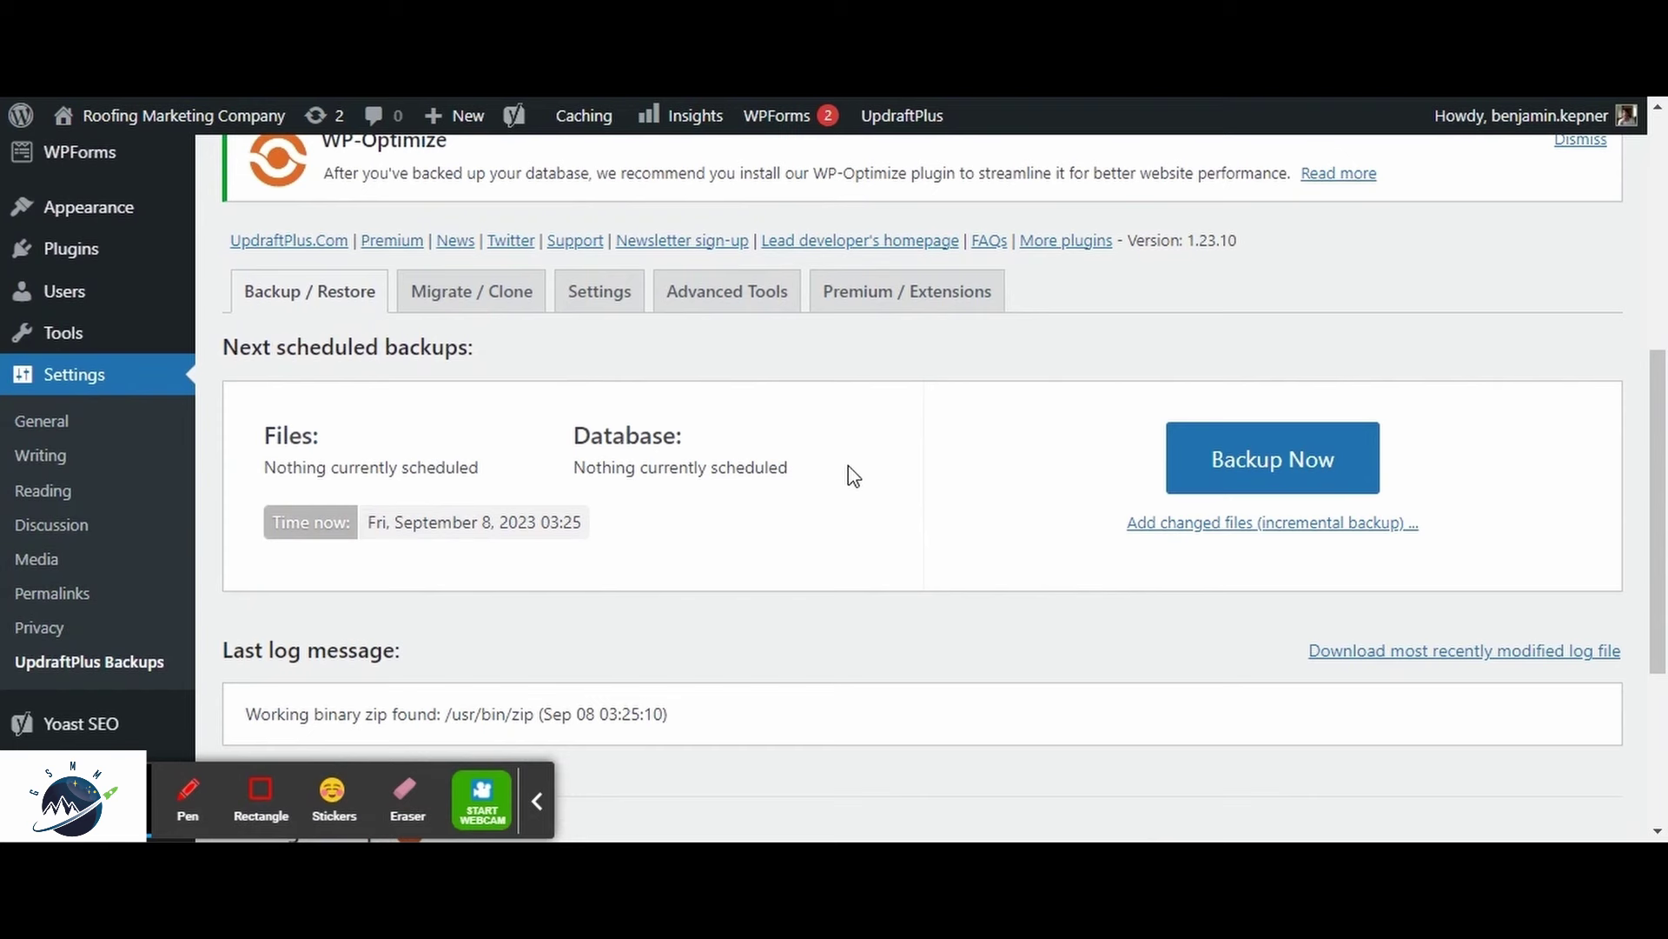
pyautogui.scroll(6, 848, 467)
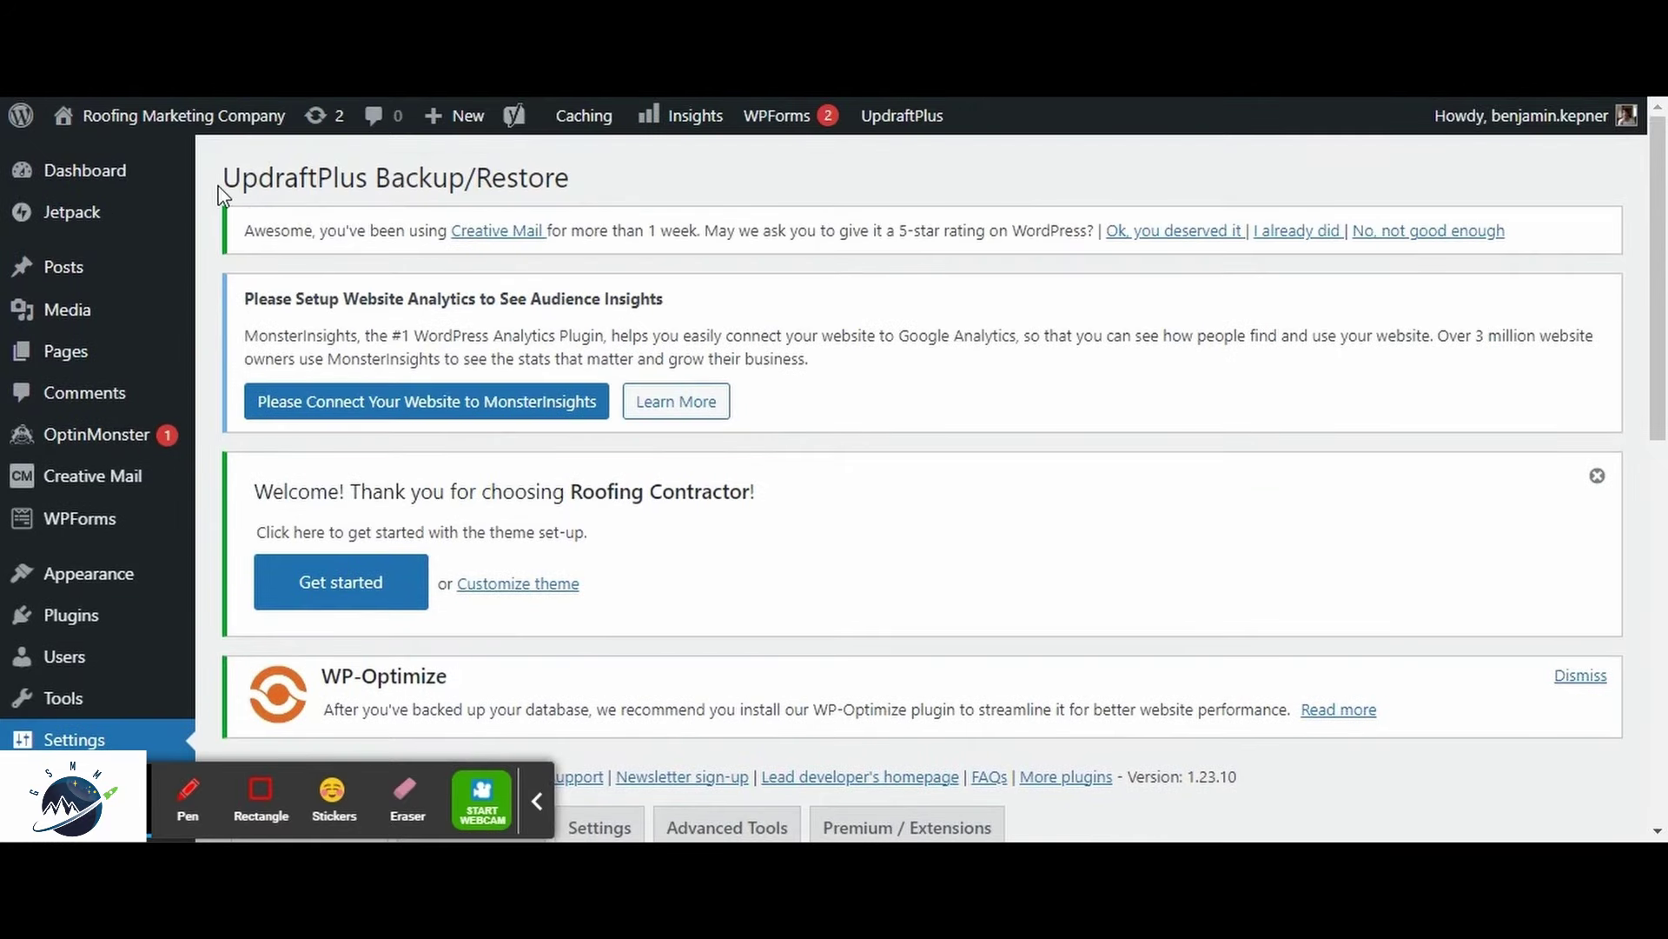
pyautogui.moveTo(222, 183); pyautogui.dragTo(608, 186)
pyautogui.scroll(-6, 1091, 510)
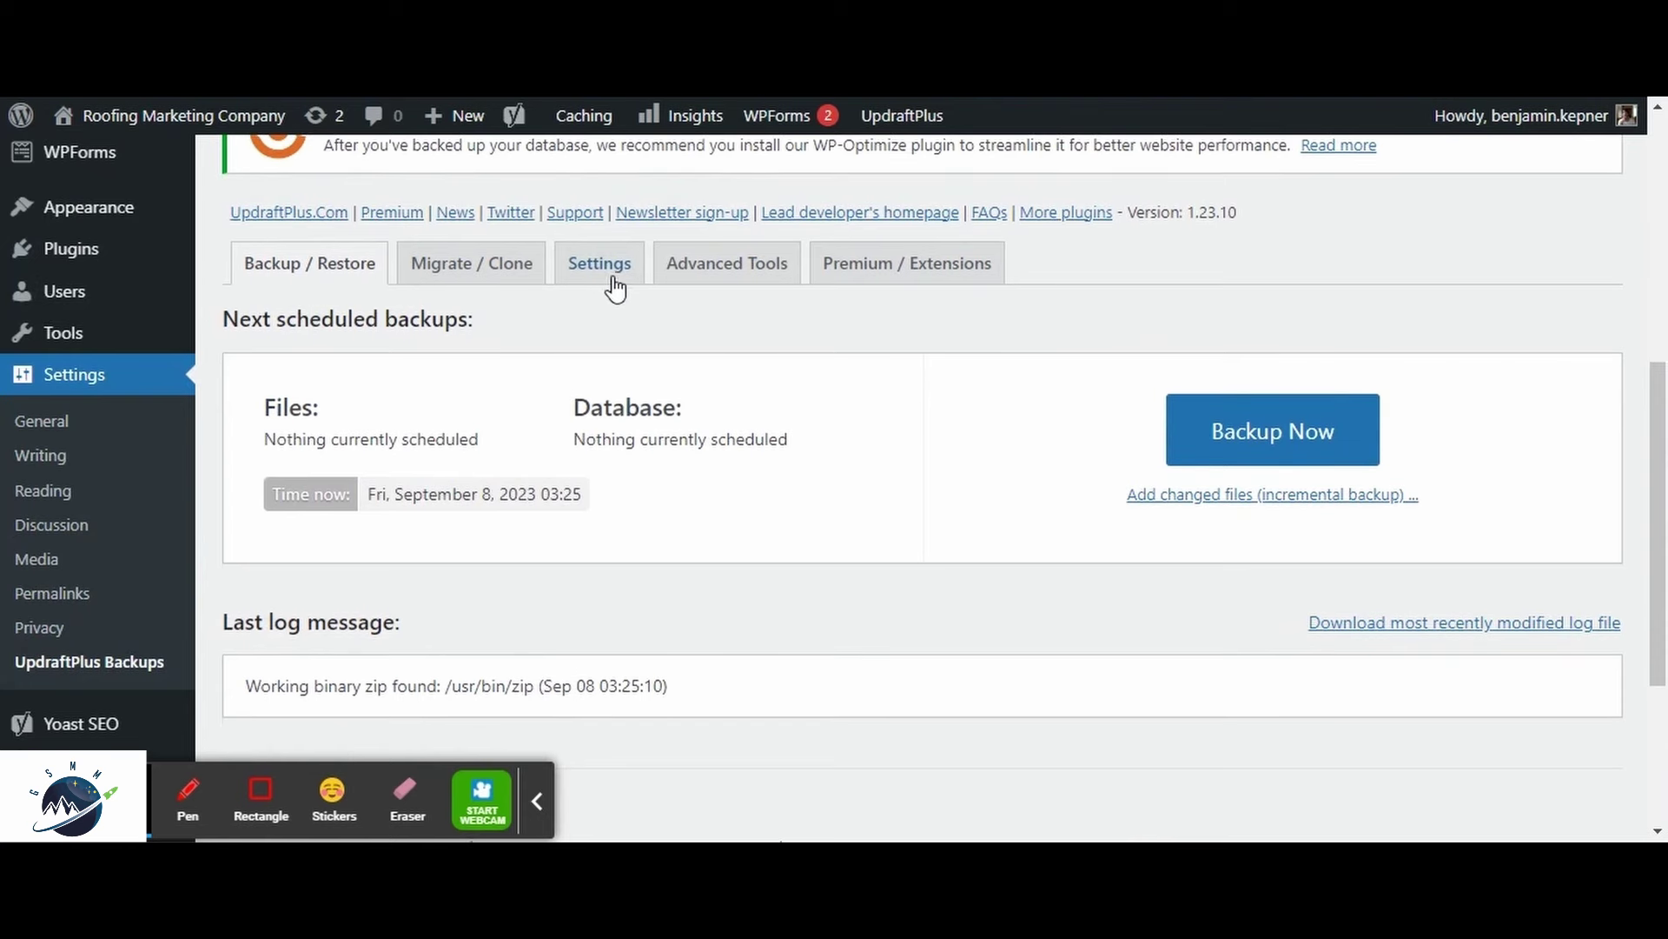
pyautogui.click(615, 275)
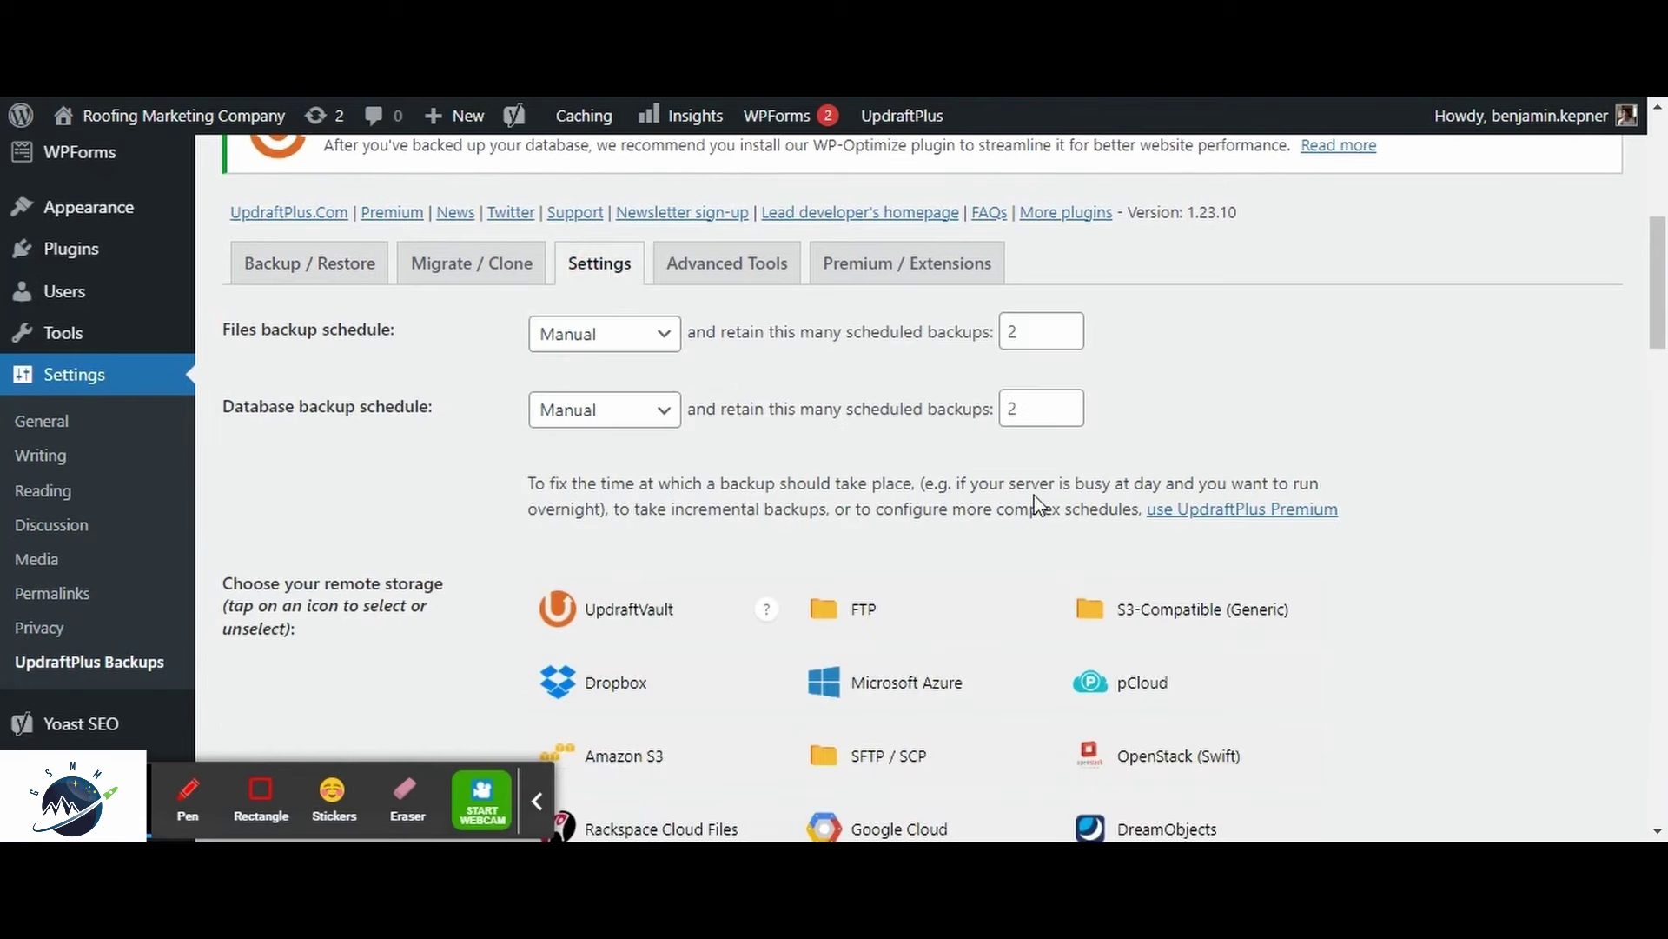
pyautogui.scroll(-4, 1035, 500)
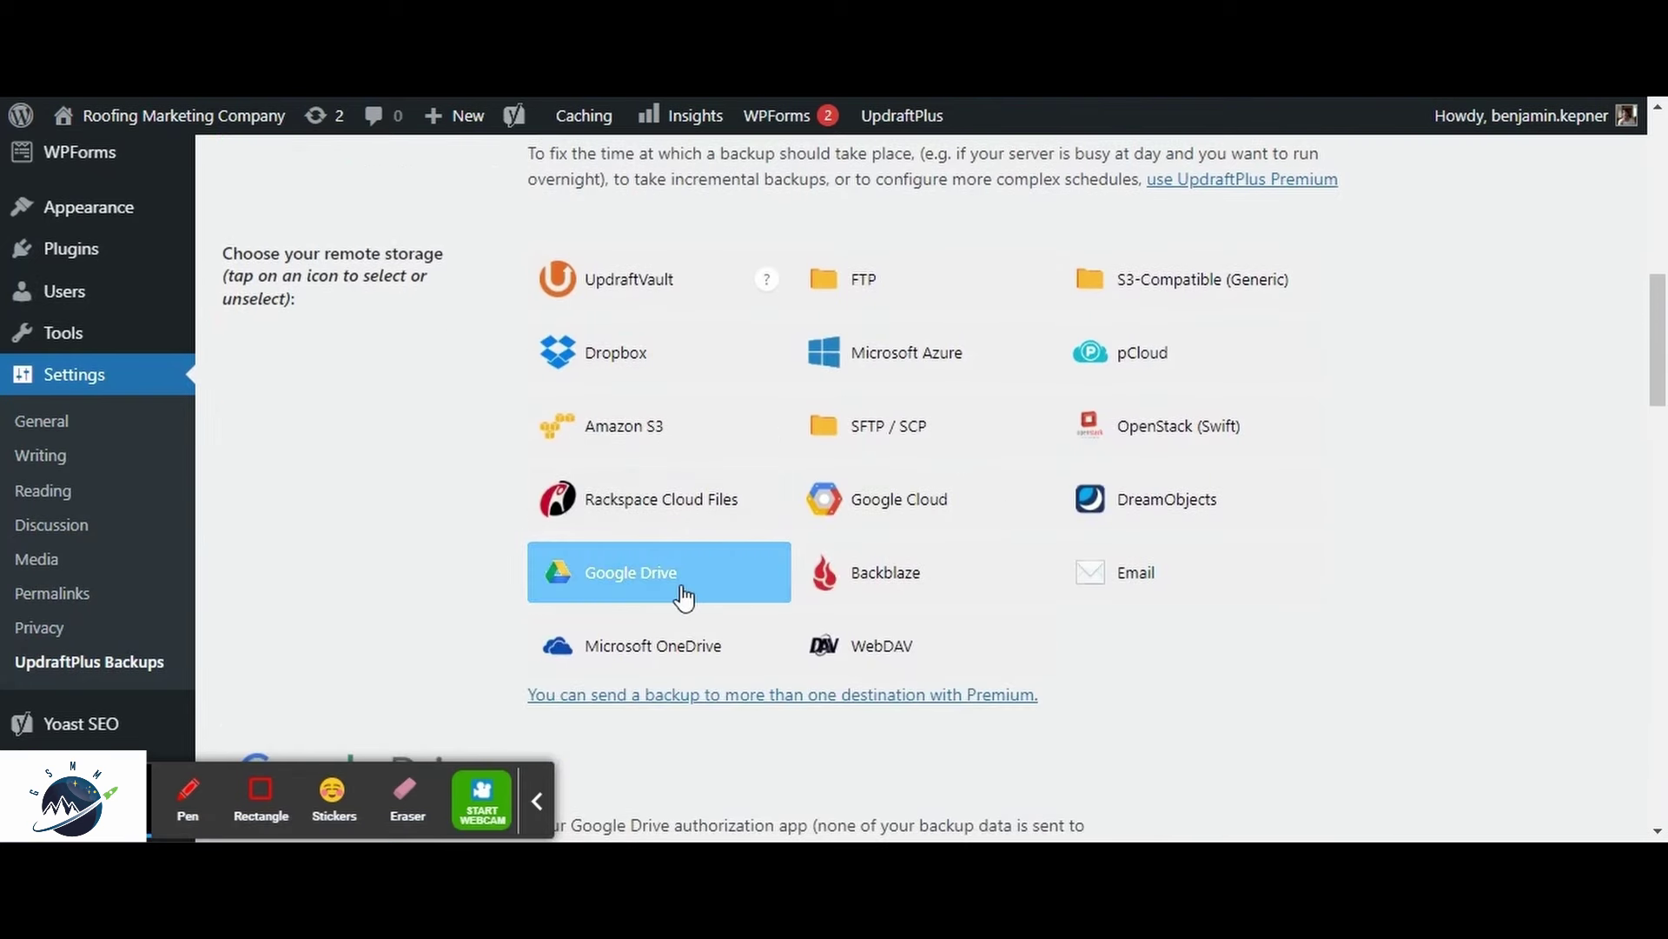
pyautogui.scroll(-1, 683, 595)
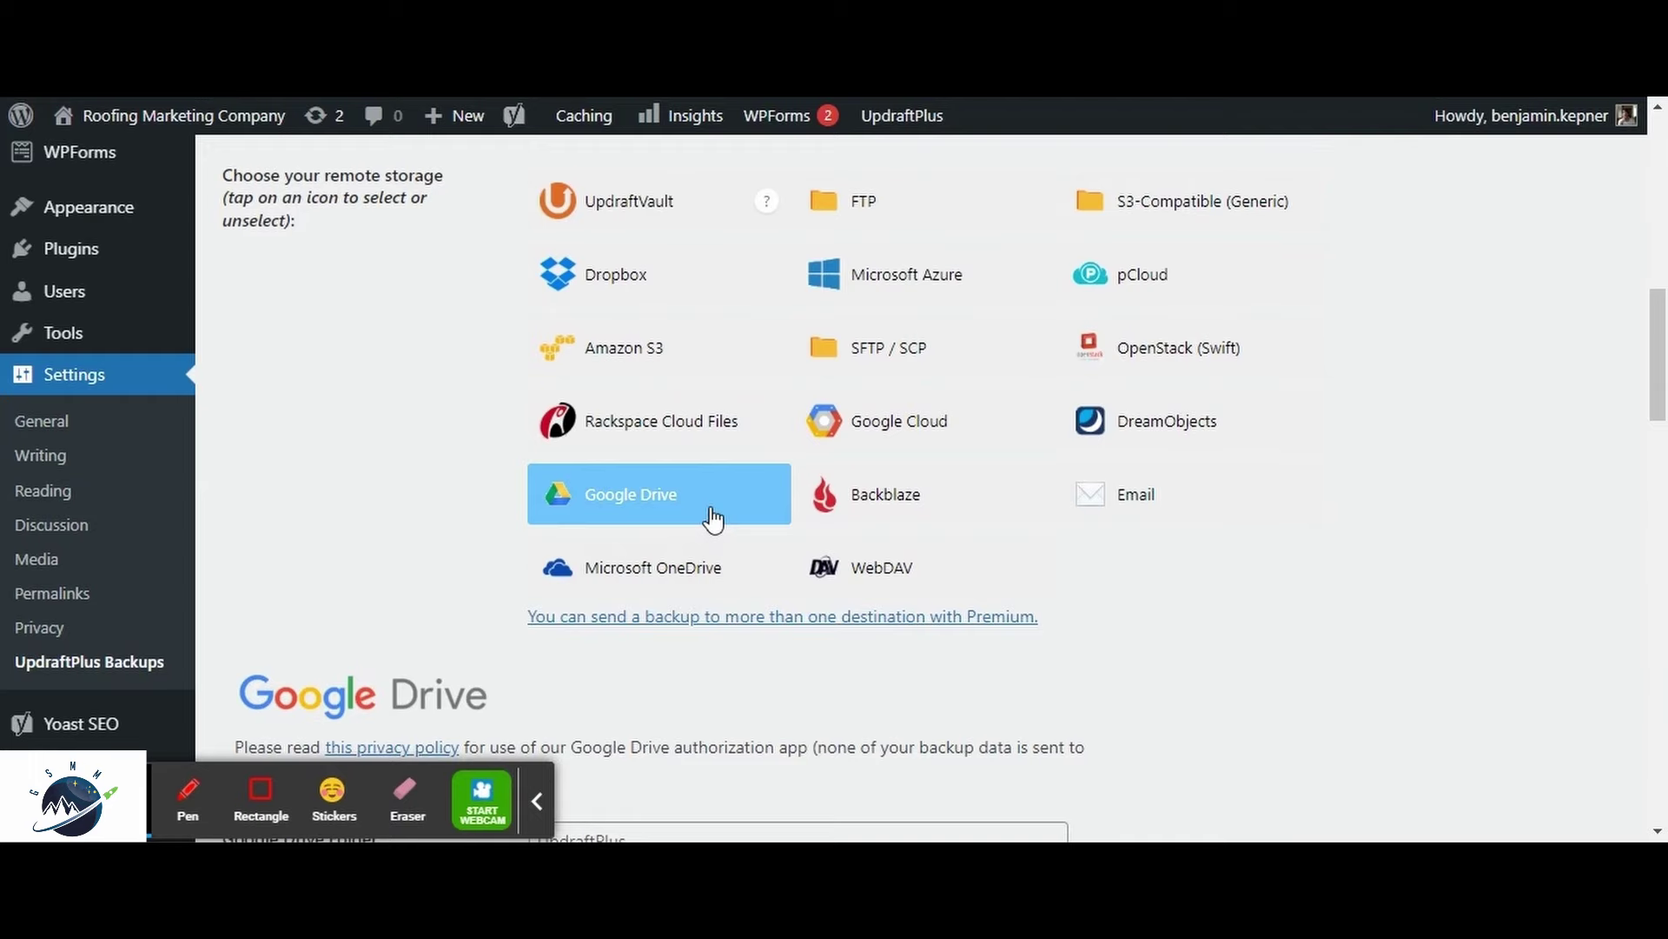
pyautogui.scroll(7, 976, 500)
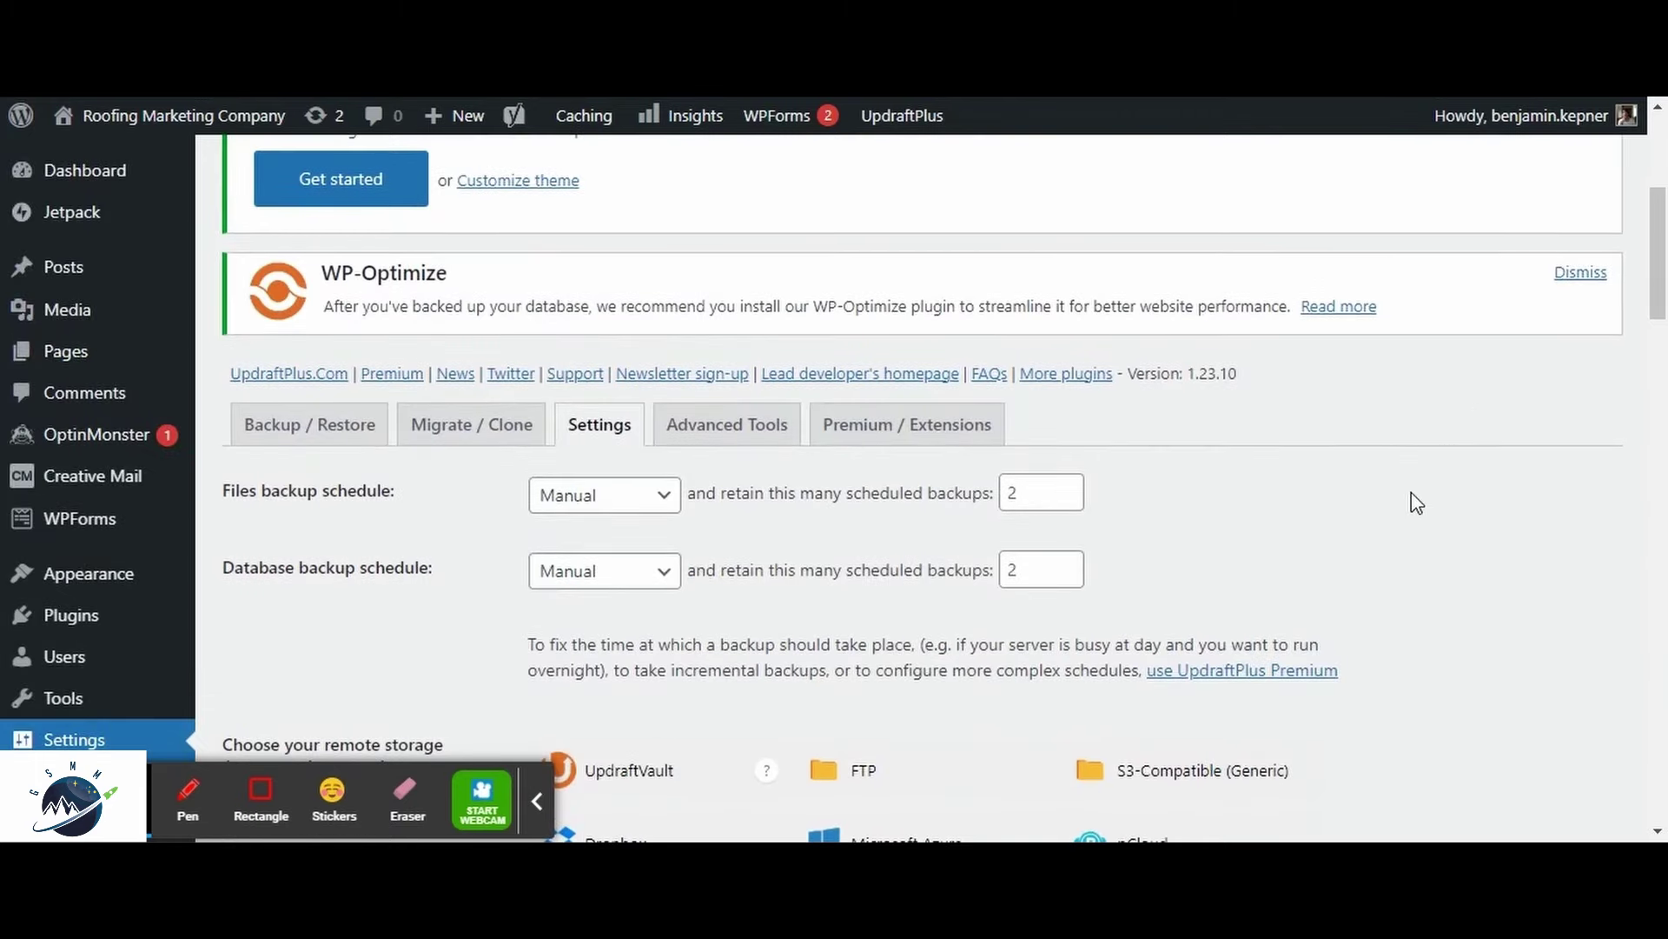
pyautogui.scroll(-15, 1411, 502)
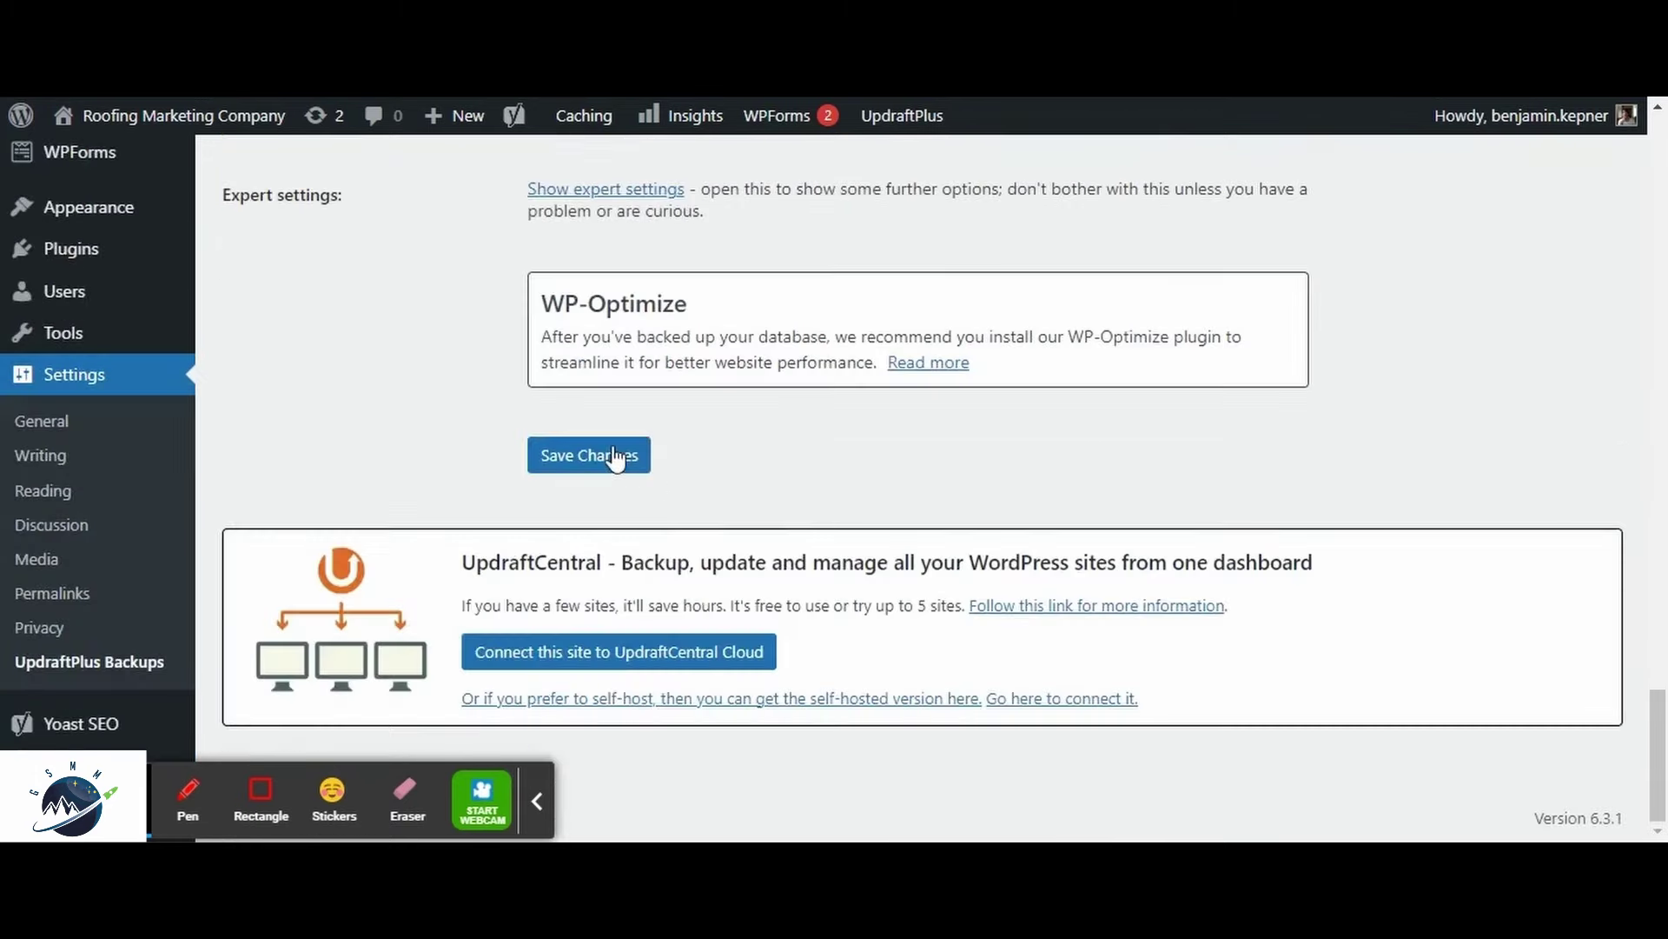
pyautogui.click(606, 452)
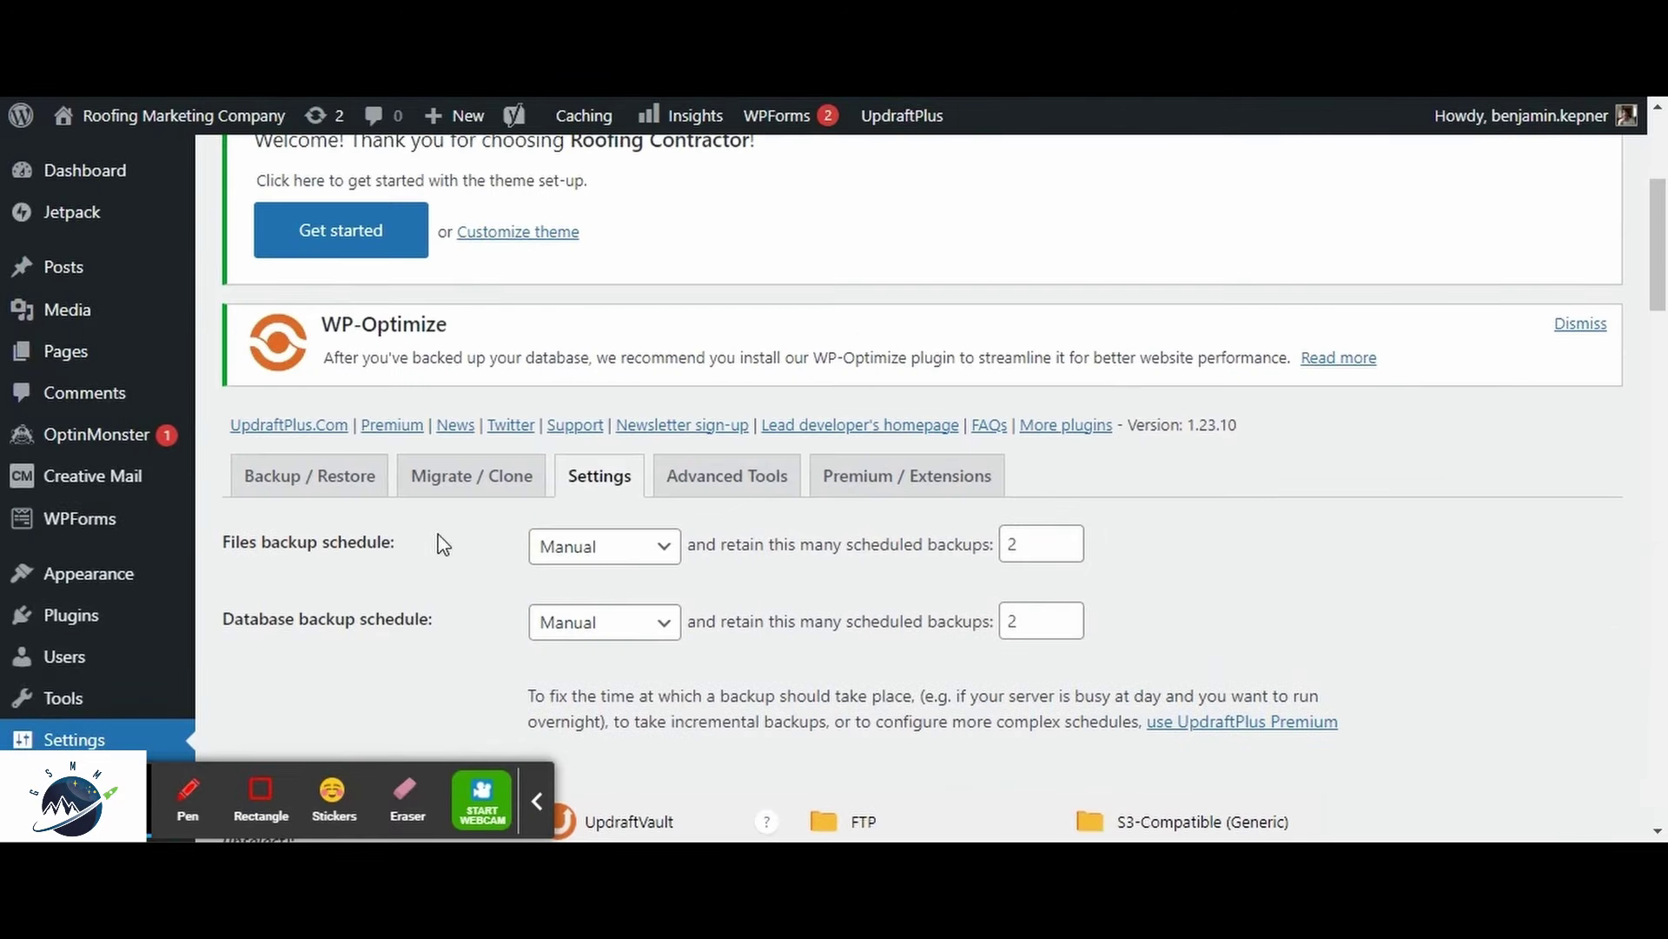
# Step: Check the Existing backups list on Backup / Restore for the Sep 08, 2023 backup
pyautogui.click(357, 500)
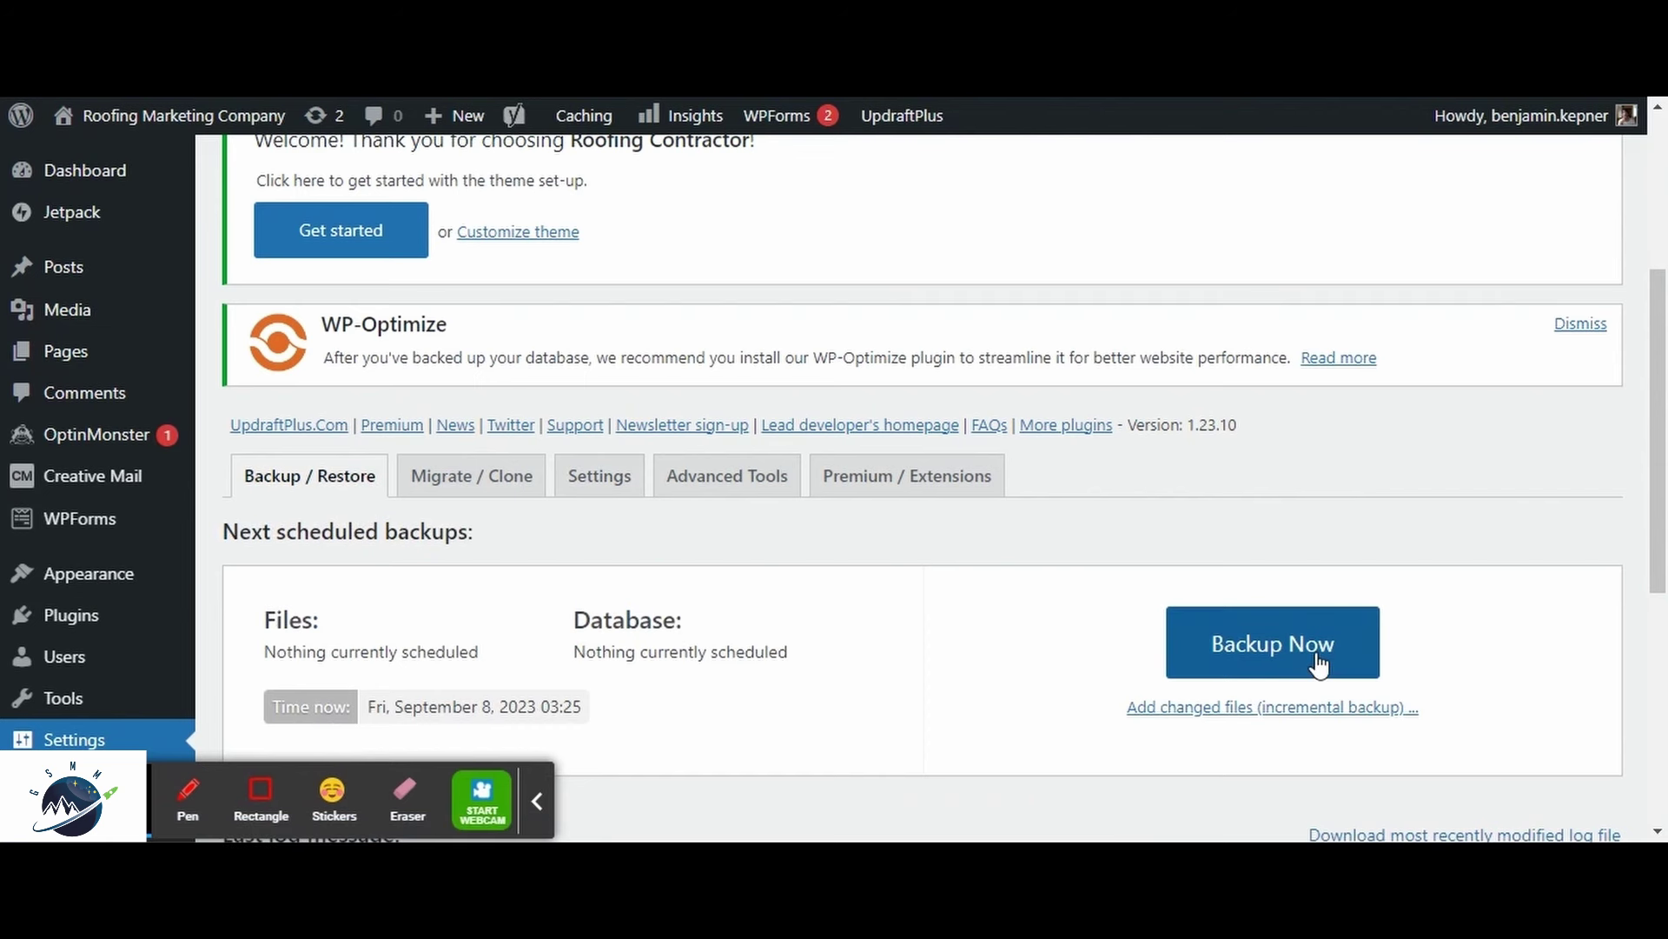
pyautogui.scroll(-5, 1319, 665)
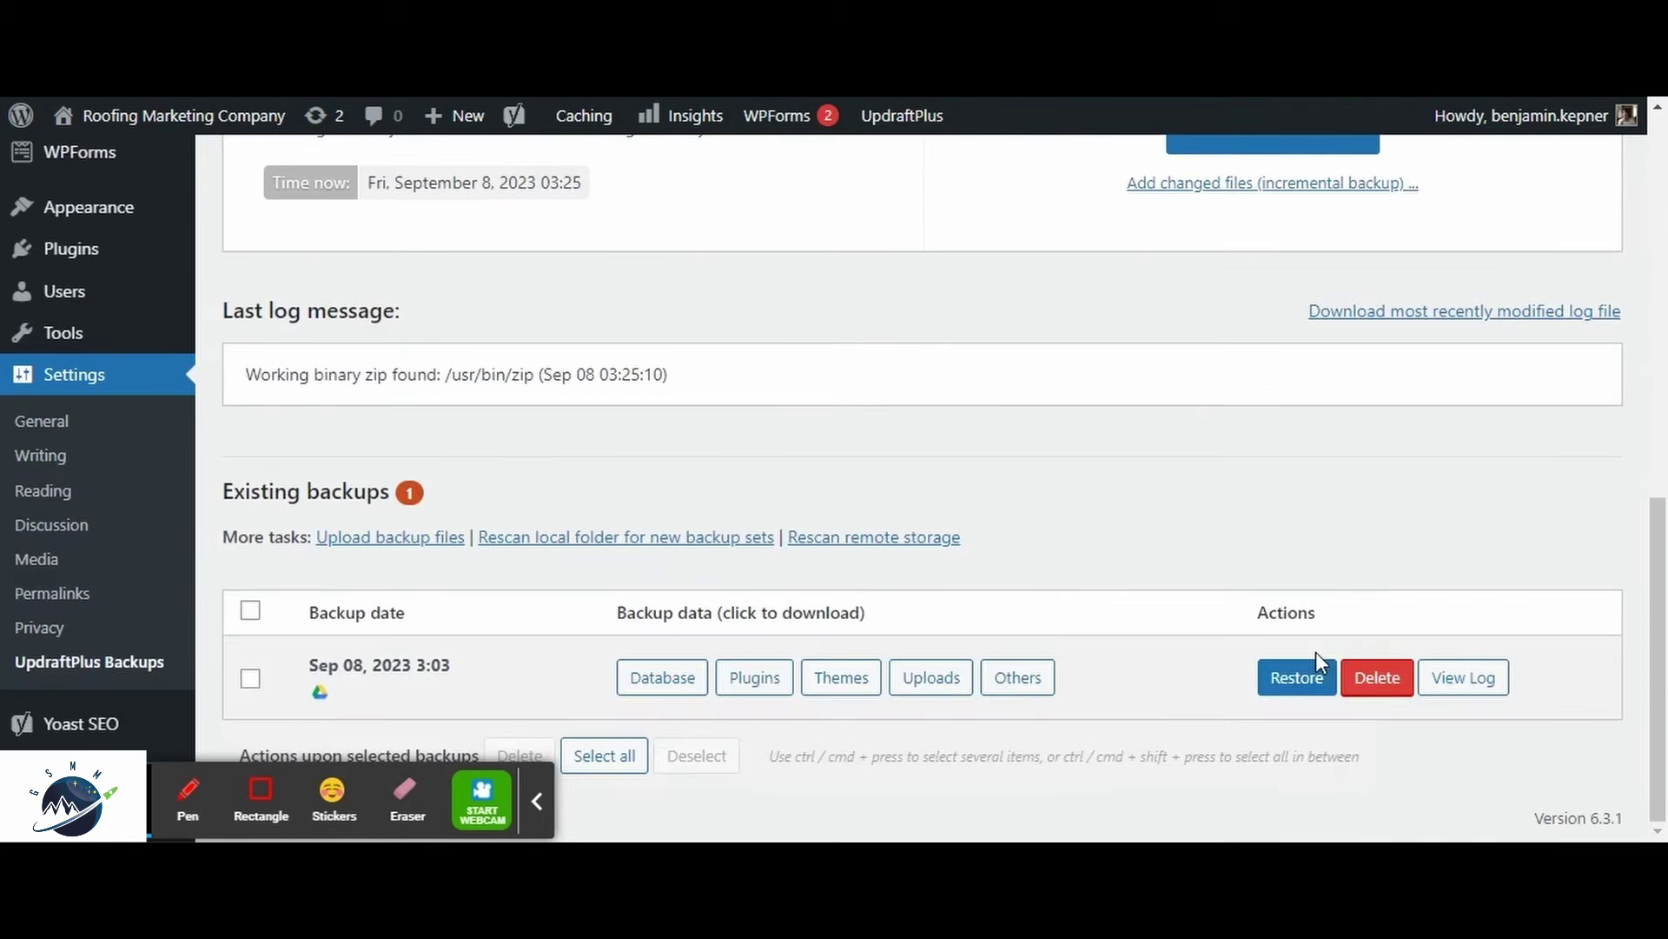
pyautogui.scroll(-2, 1319, 665)
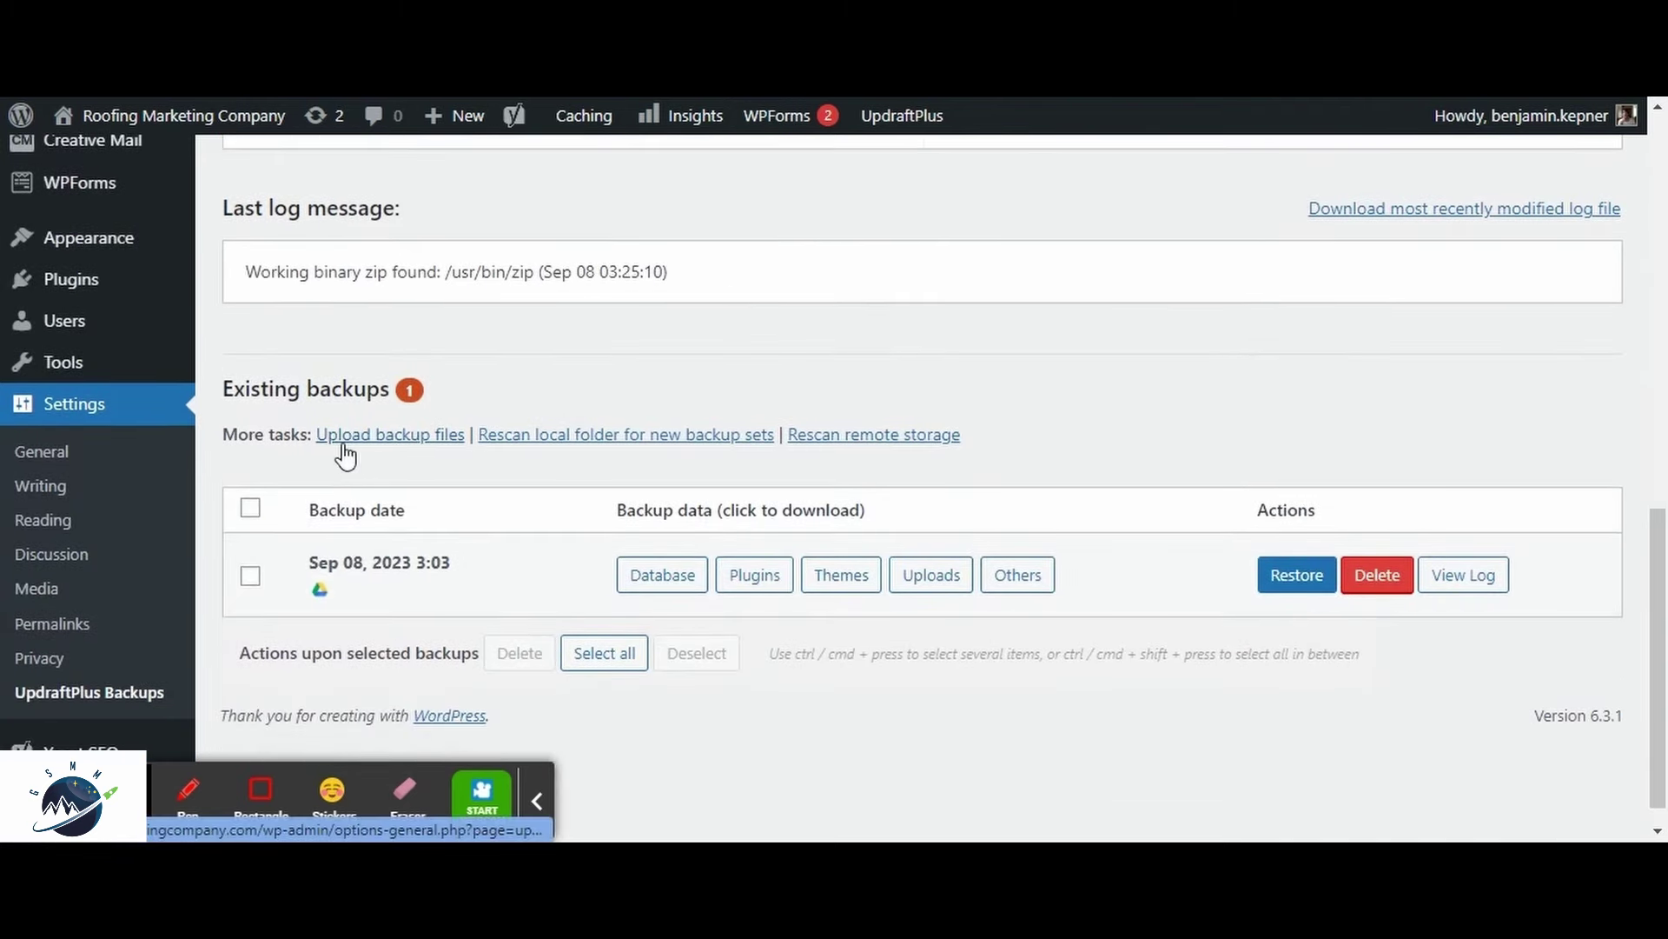
pyautogui.moveTo(231, 391); pyautogui.dragTo(430, 392)
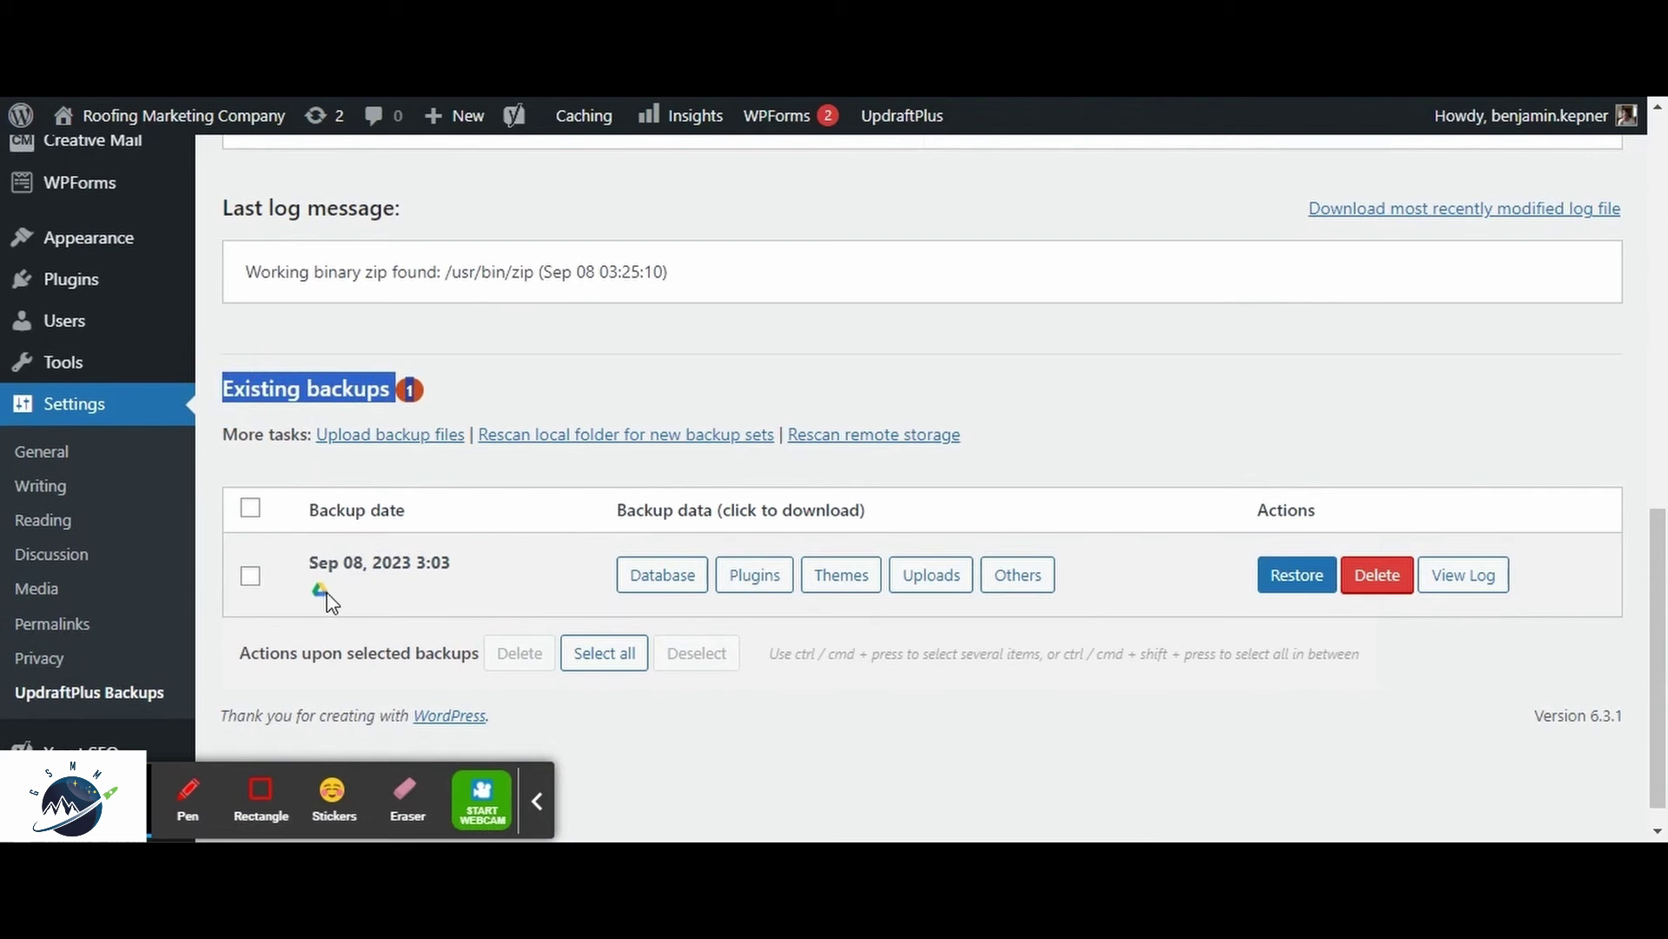
pyautogui.scroll(2, 483, 518)
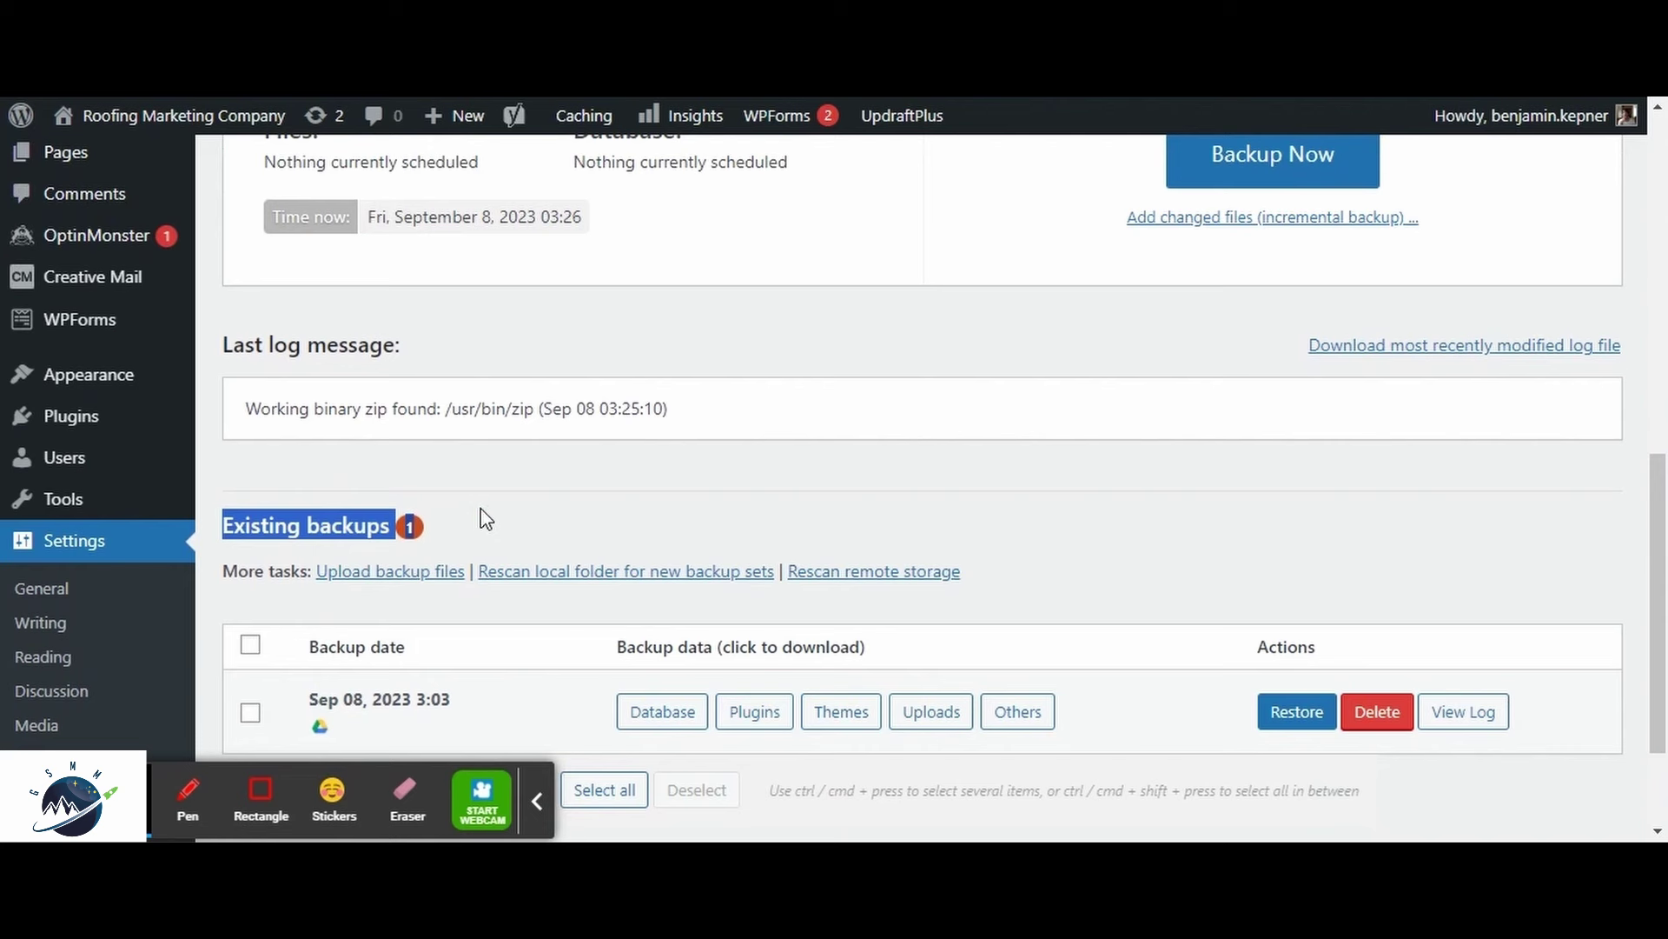
pyautogui.click(486, 519)
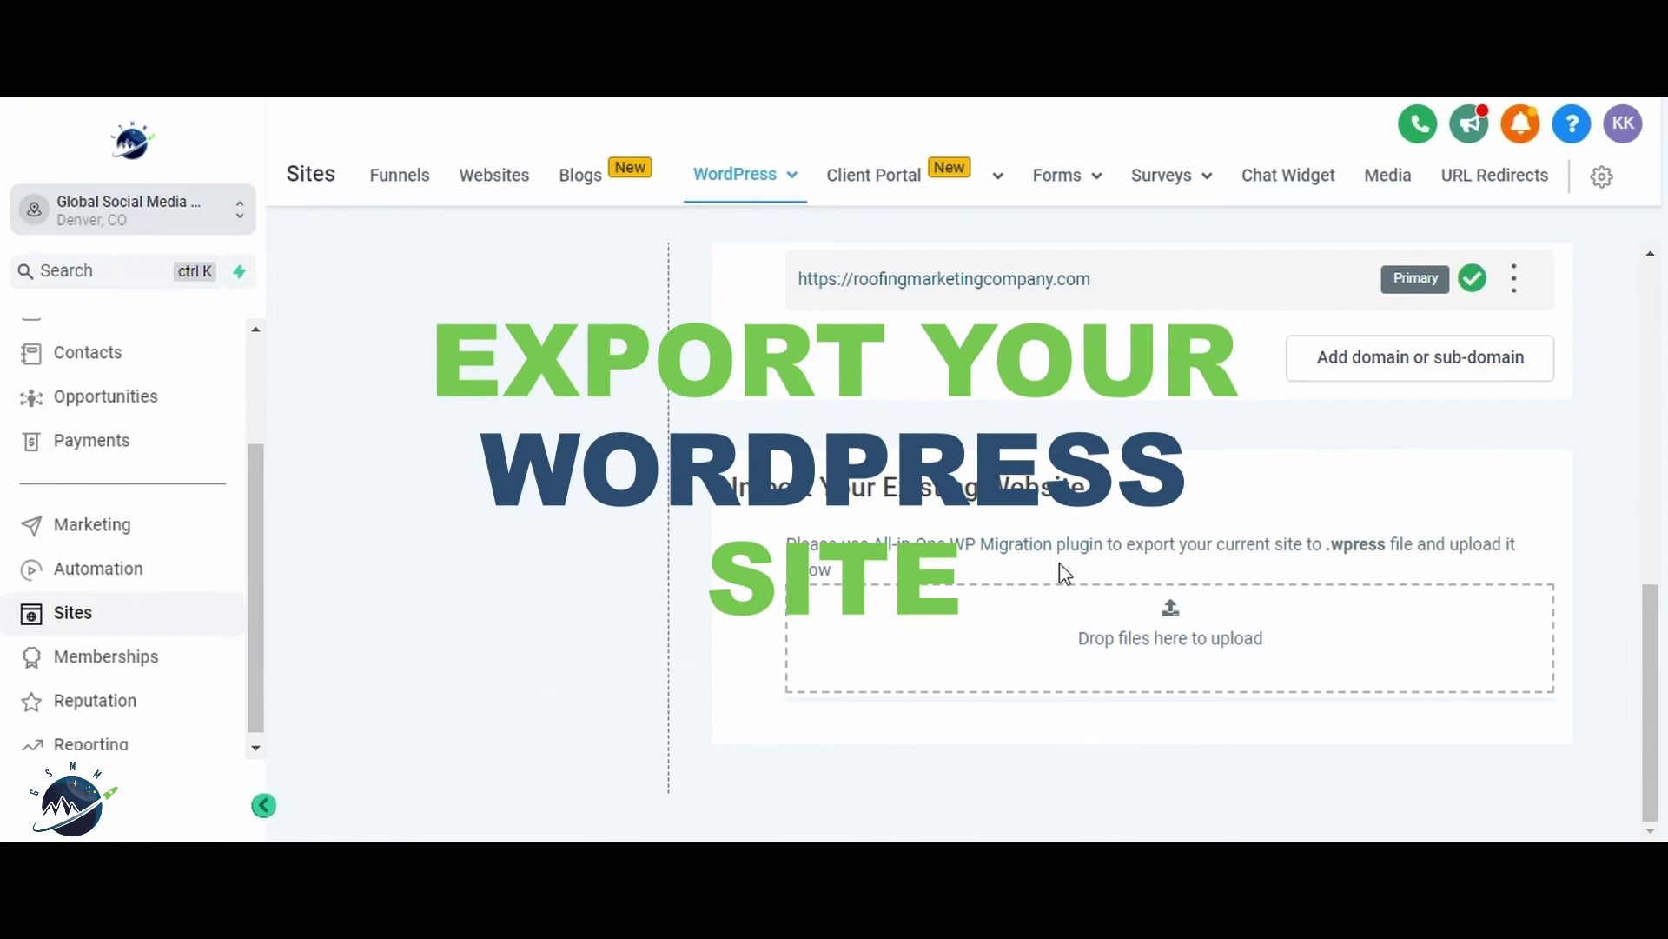
# Step: Search Add New for 'all in one migration plugin', then install and activate All-in-One WP Migration
pyautogui.moveTo(870, 543); pyautogui.dragTo(1106, 544)
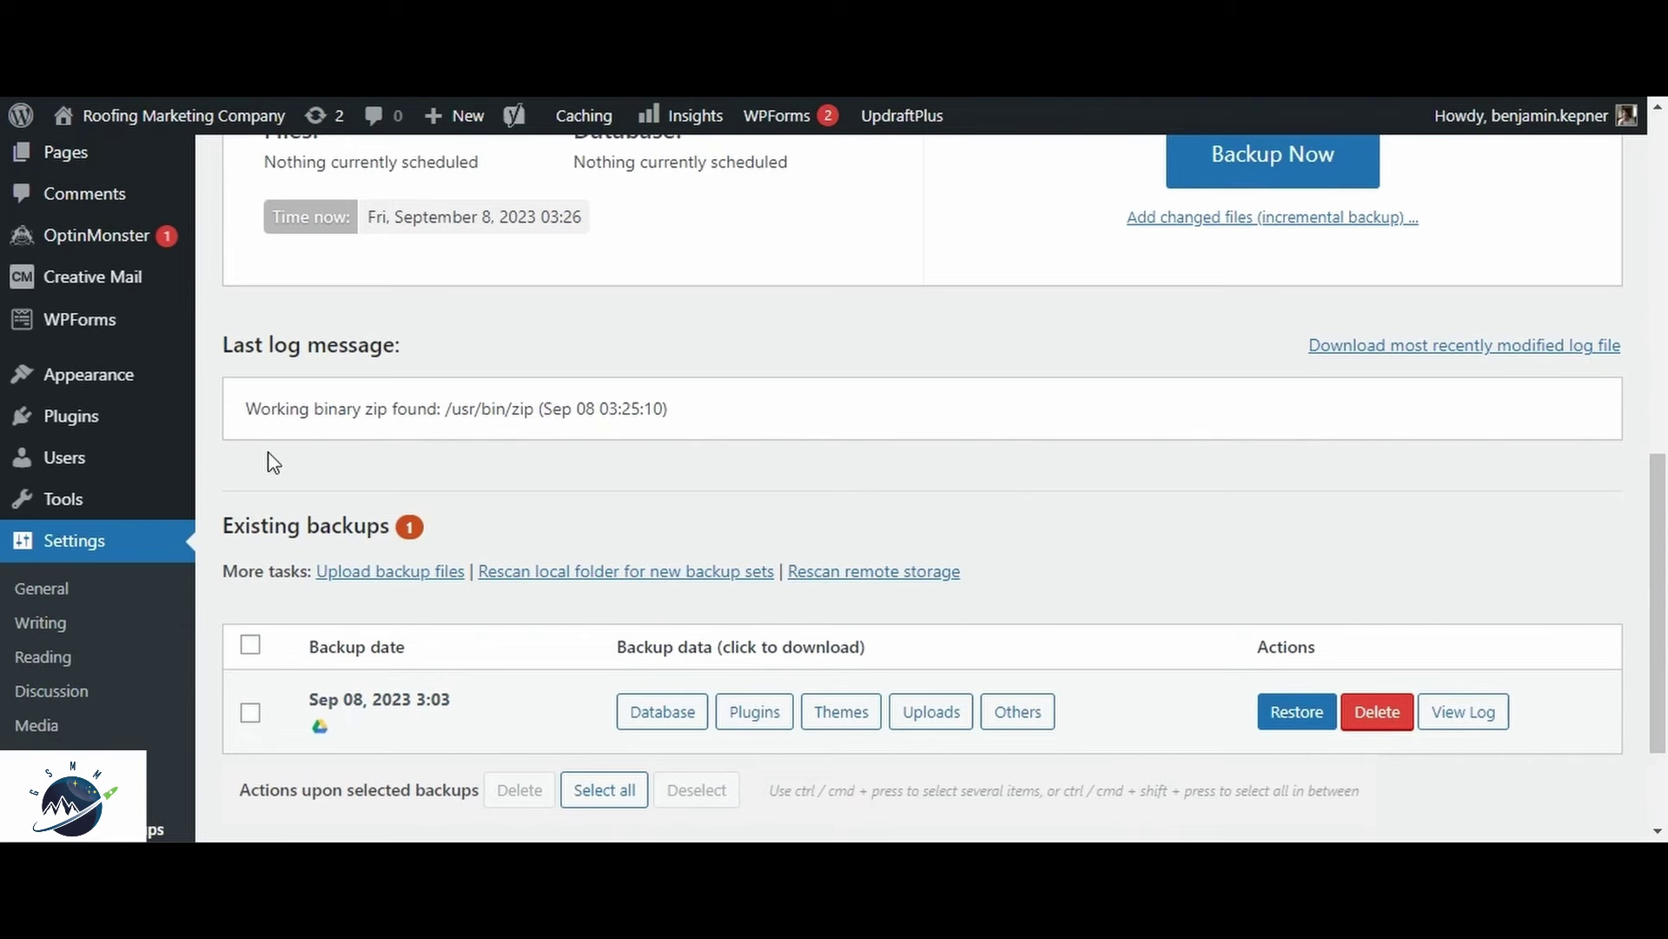
pyautogui.moveTo(71, 417)
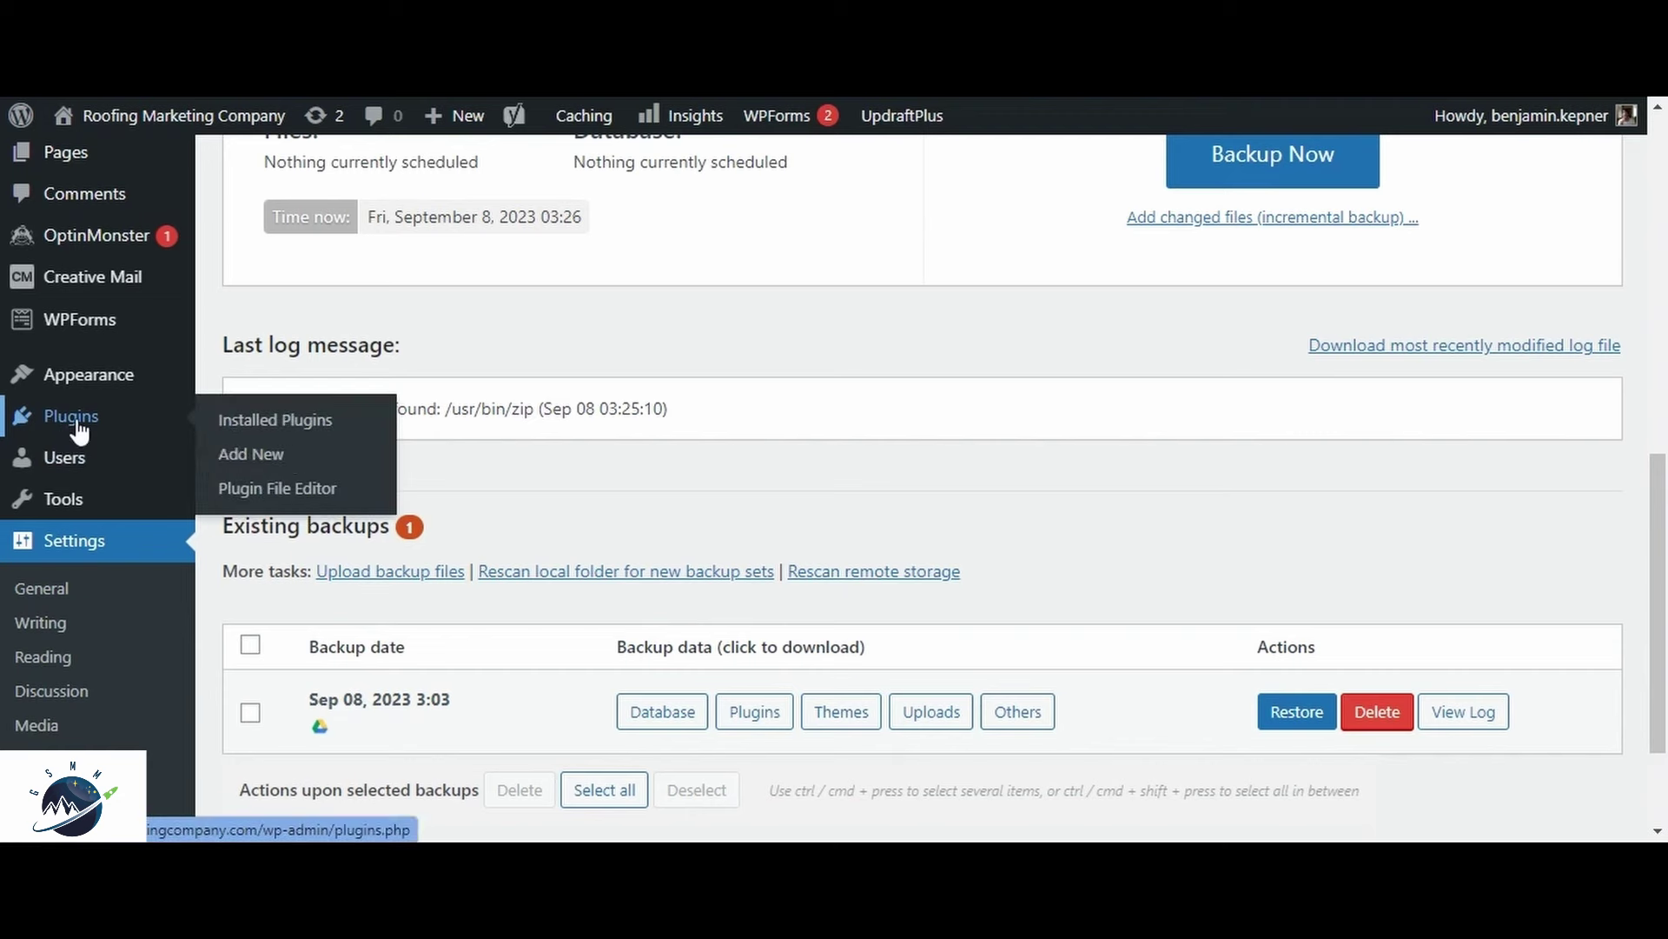
pyautogui.click(295, 455)
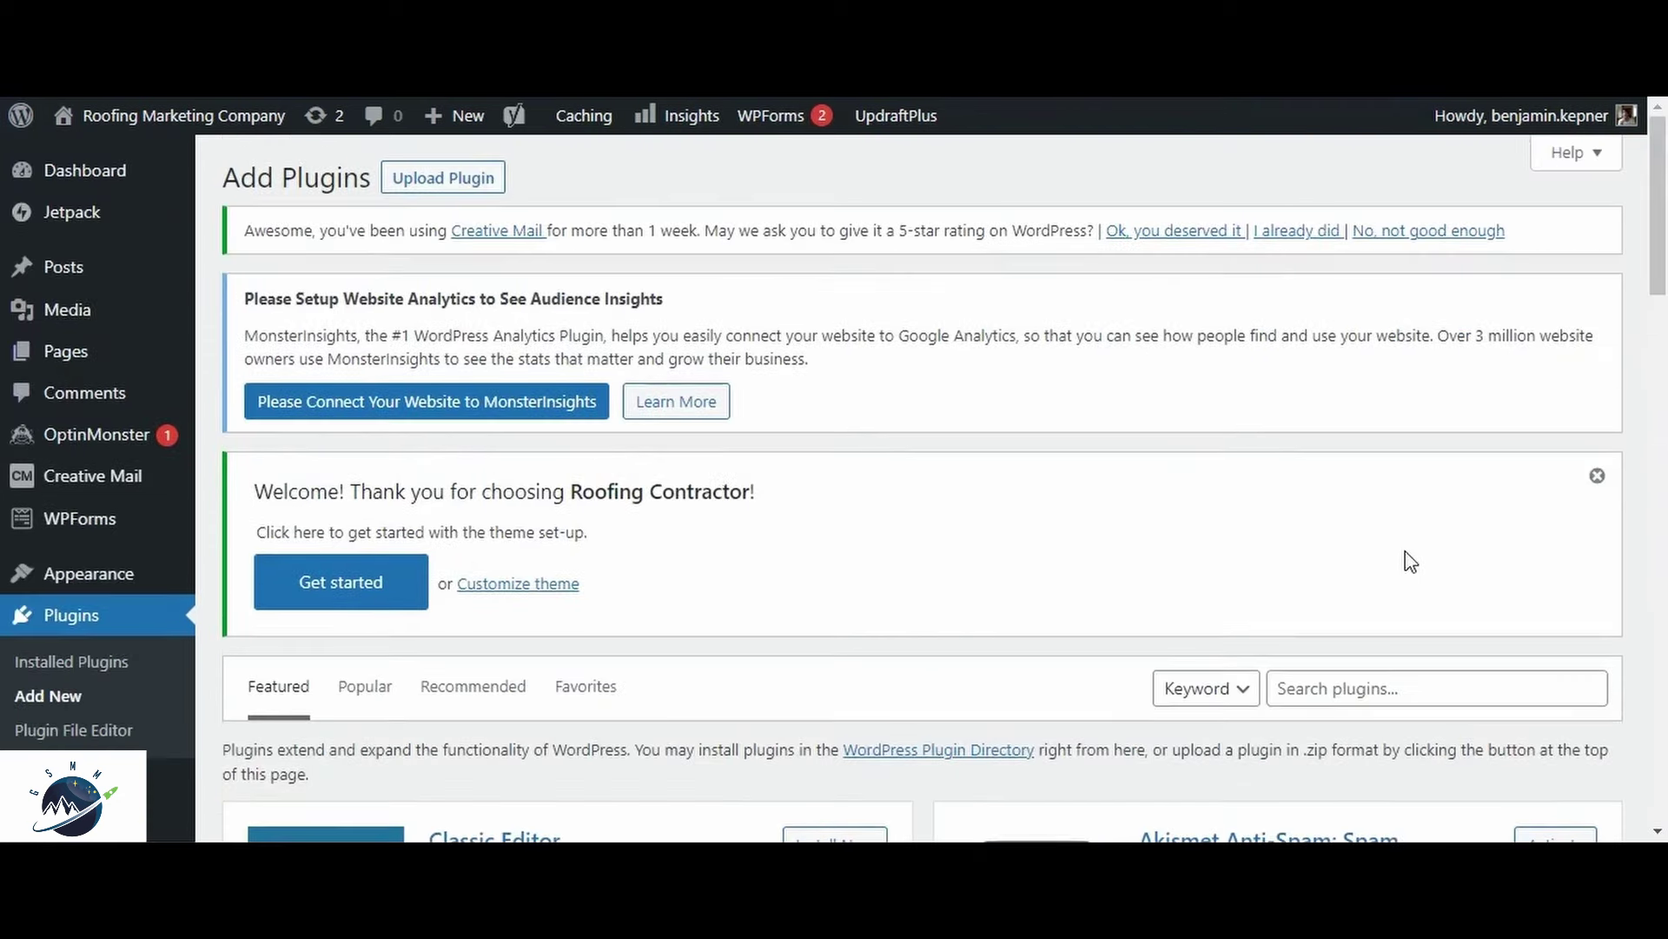
pyautogui.scroll(-2, 1408, 562)
pyautogui.click(1425, 525)
pyautogui.write('all in one migration plugin')
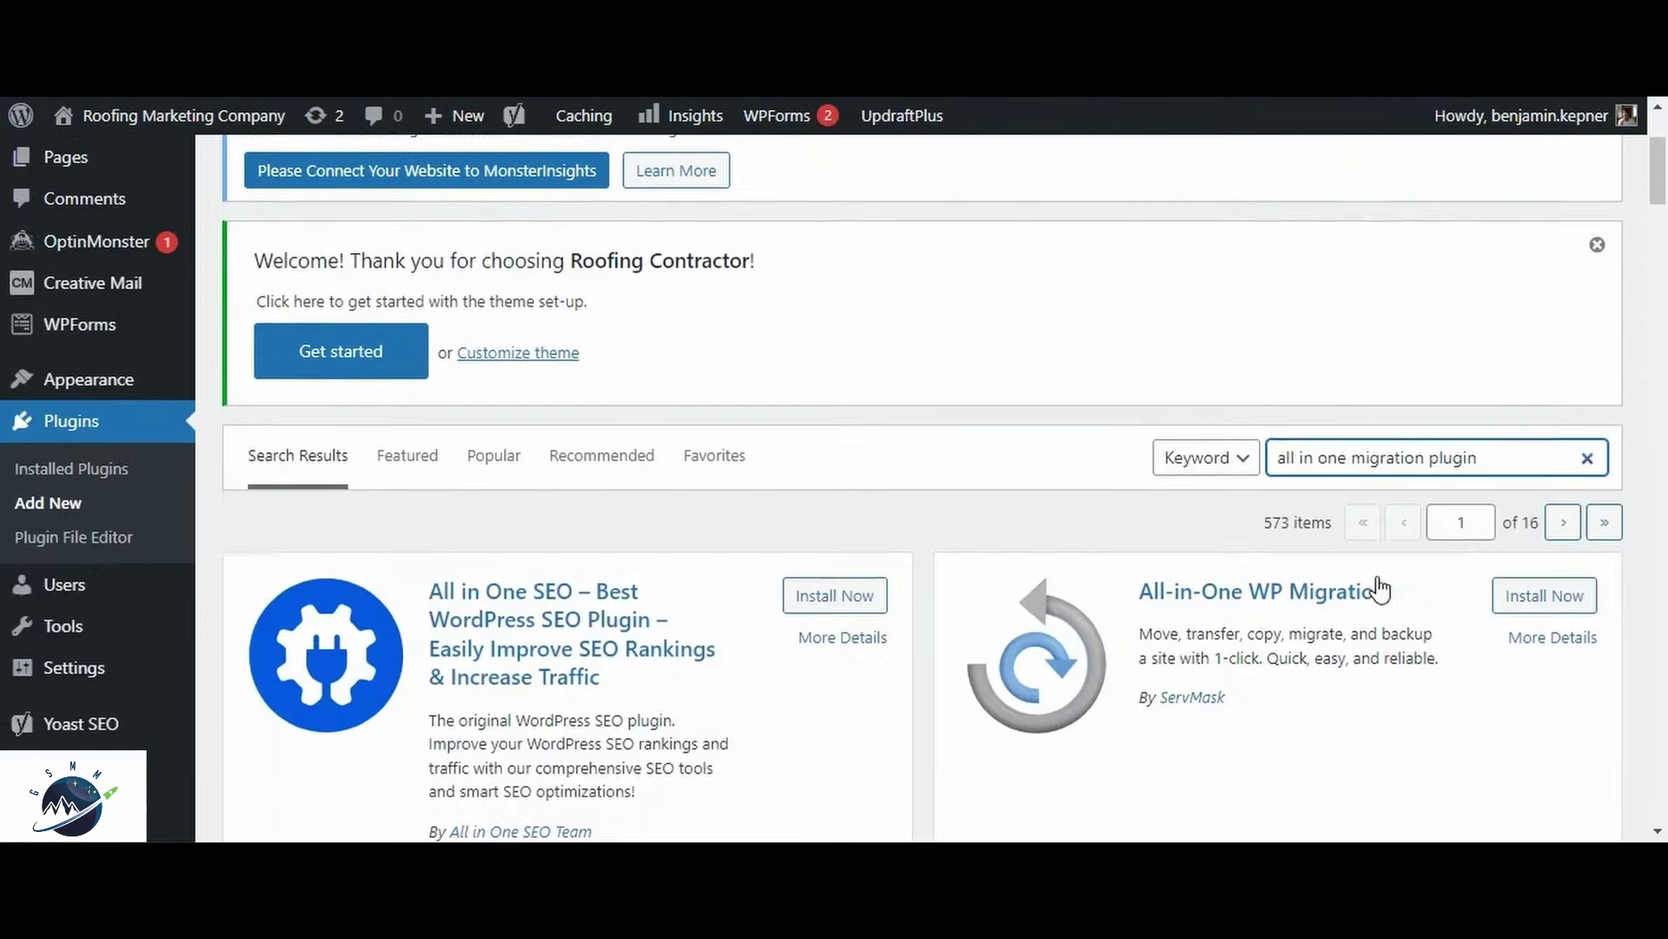
pyautogui.moveTo(963, 427); pyautogui.dragTo(1582, 693)
pyautogui.click(1607, 600)
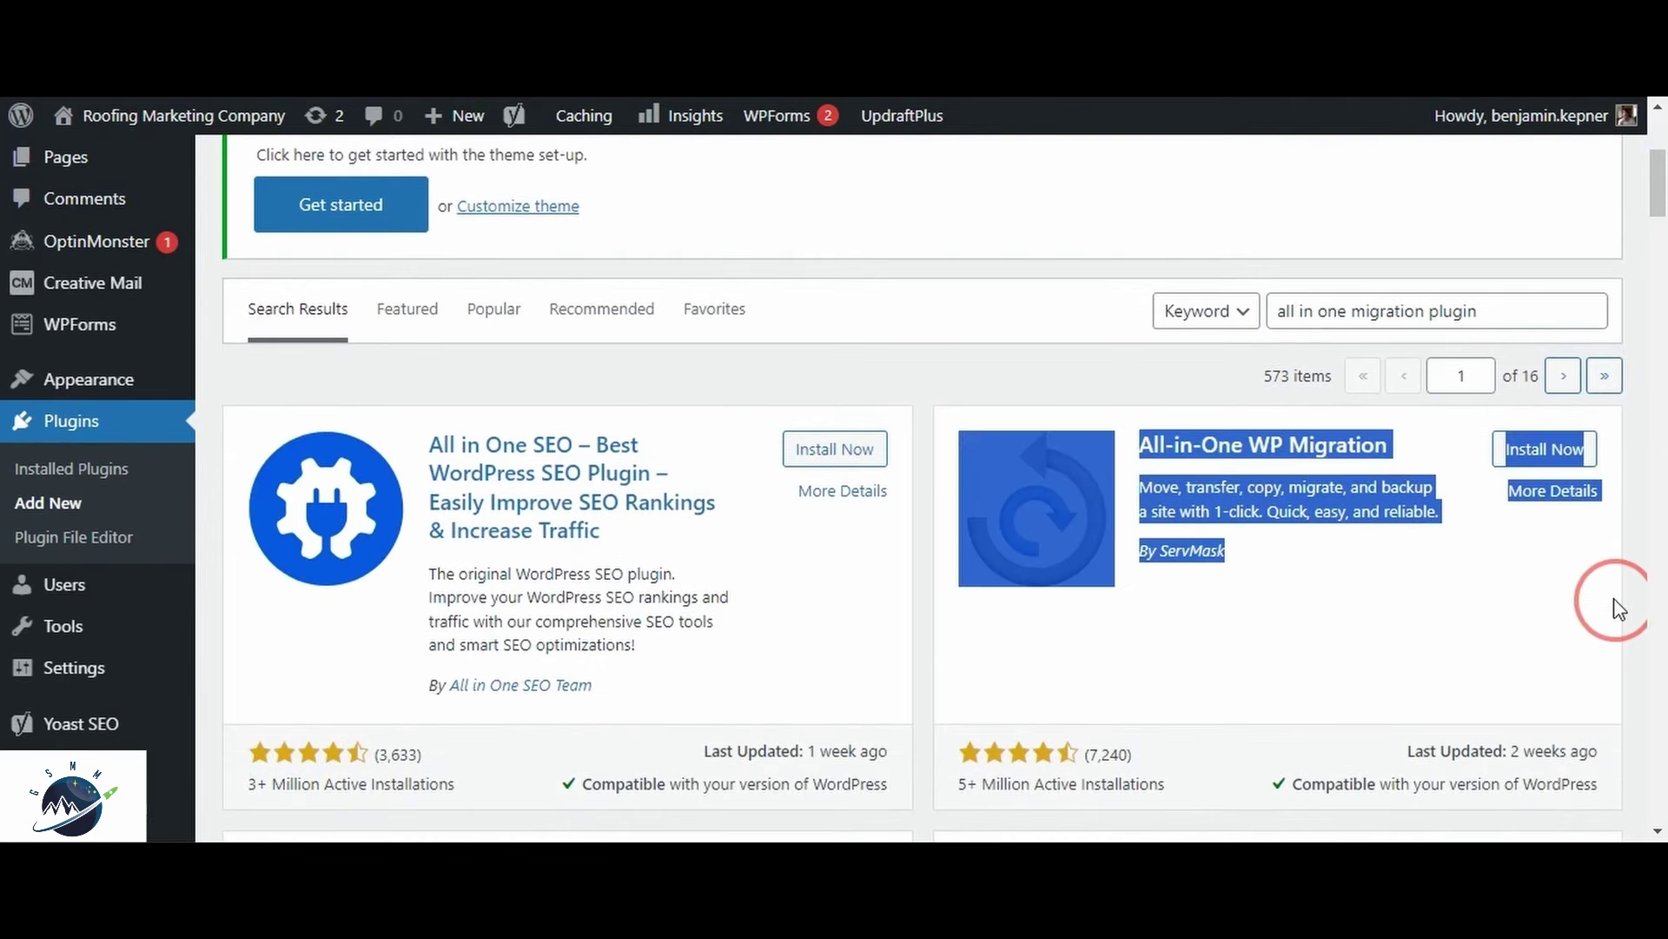
pyautogui.click(1543, 448)
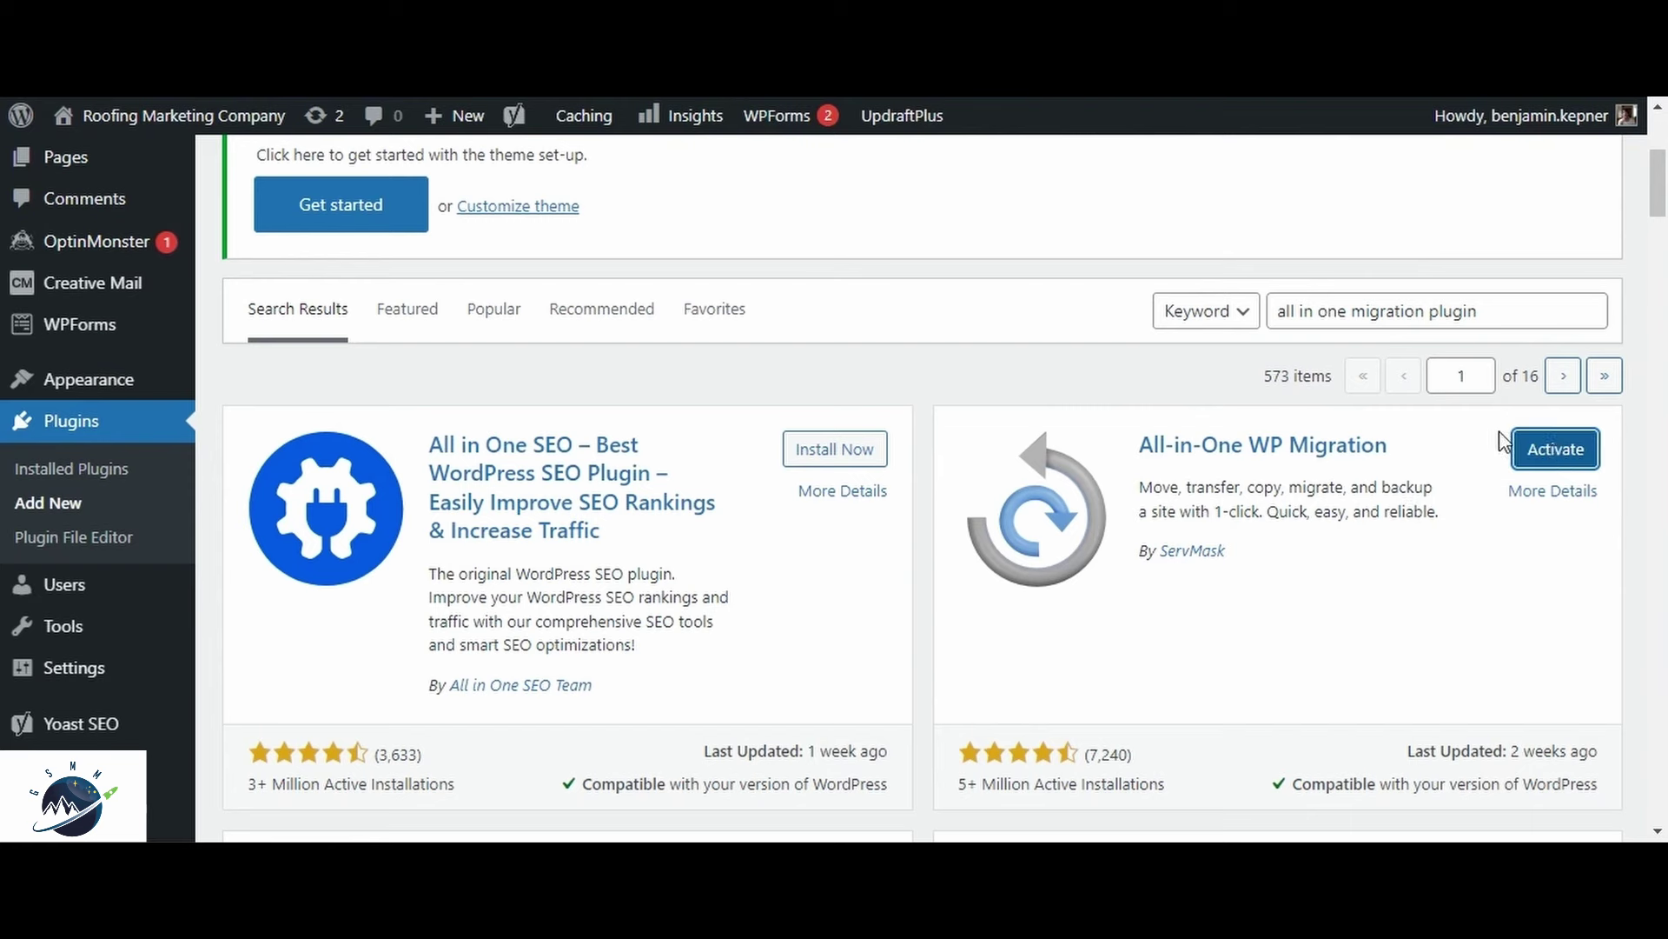
pyautogui.click(1555, 449)
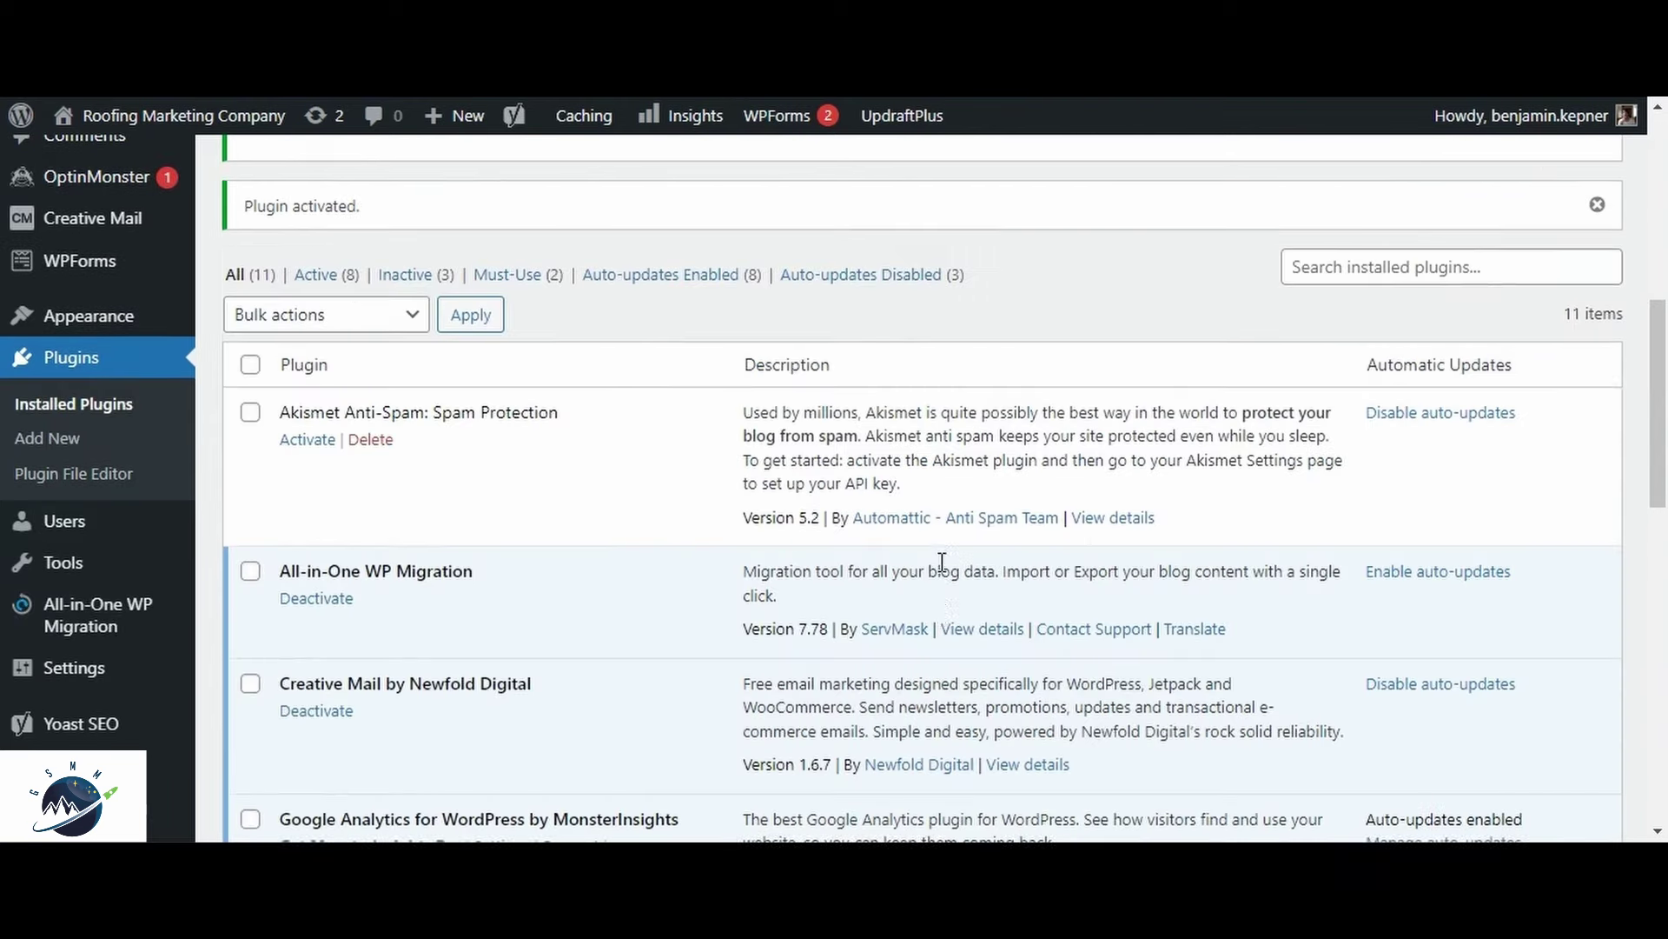
pyautogui.scroll(-3, 1256, 580)
pyautogui.moveTo(102, 636)
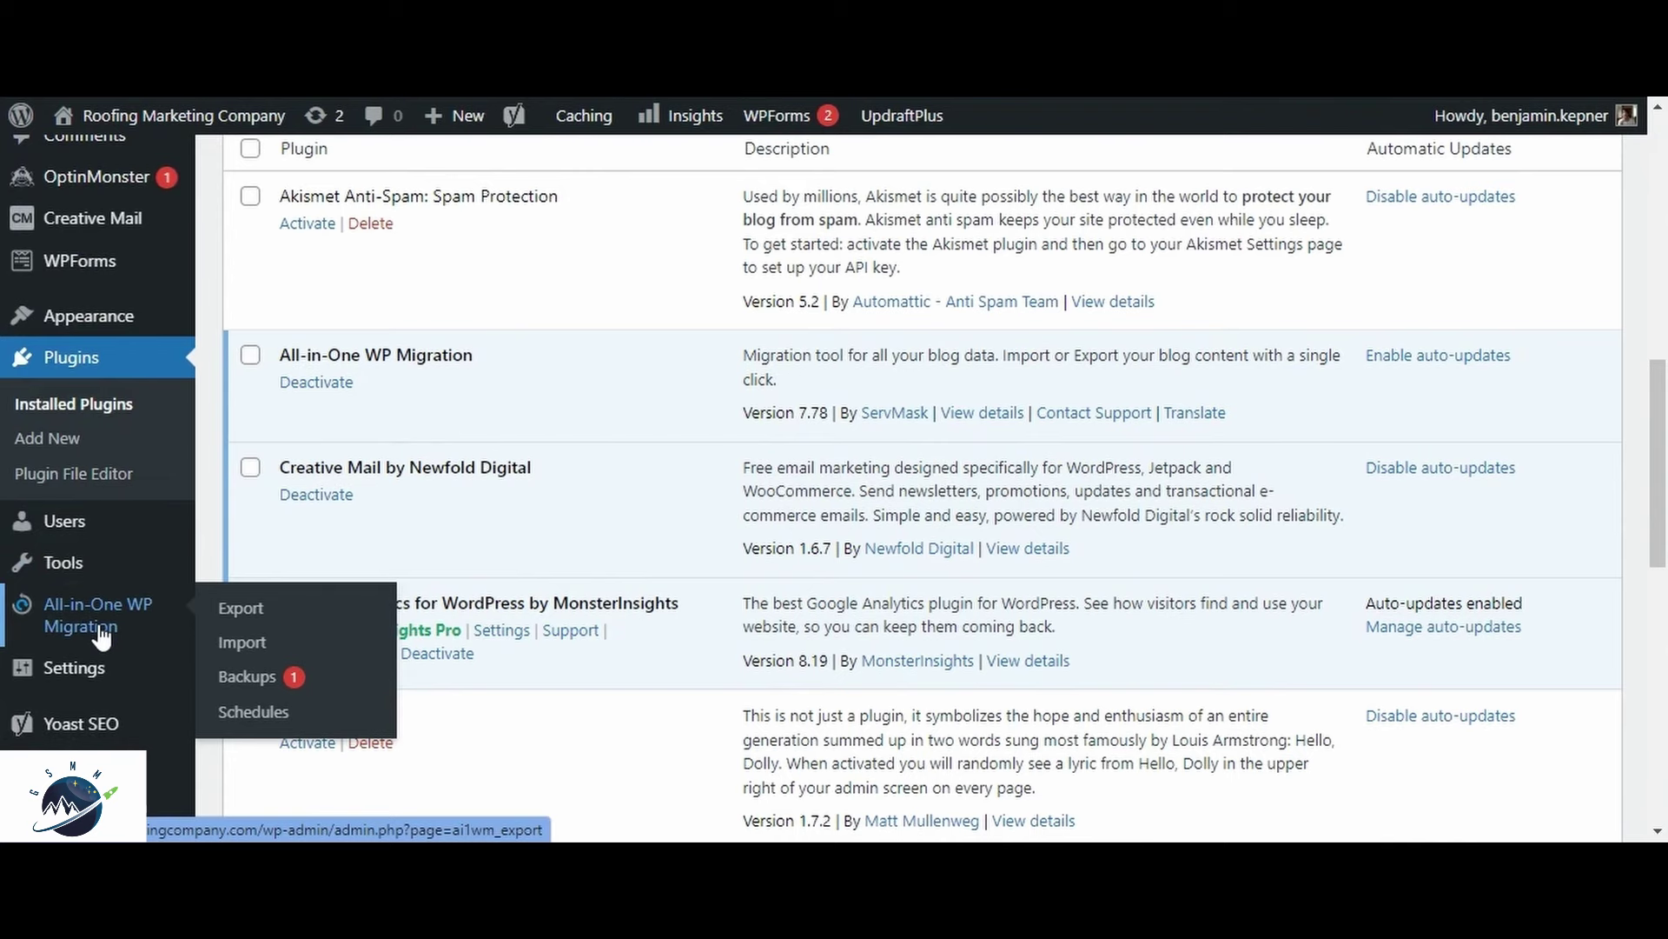
# Step: Export the site via Export To > File, download the 258 MB .wpress file, and close the dialog
pyautogui.click(250, 613)
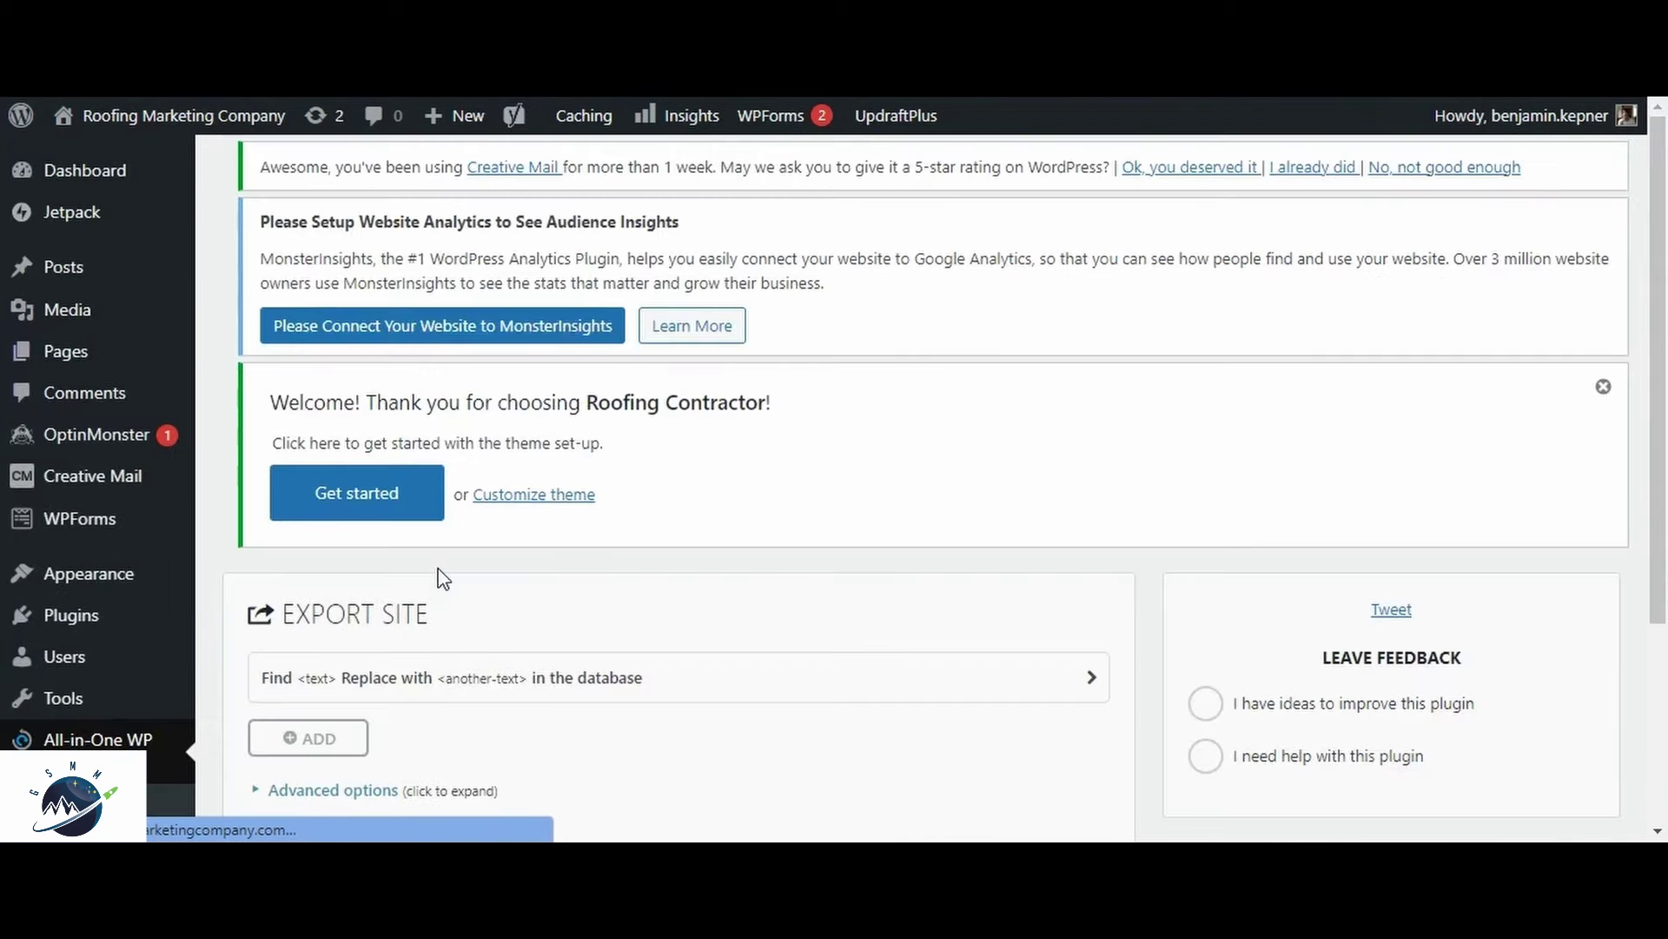
pyautogui.scroll(-3, 439, 577)
pyautogui.click(419, 552)
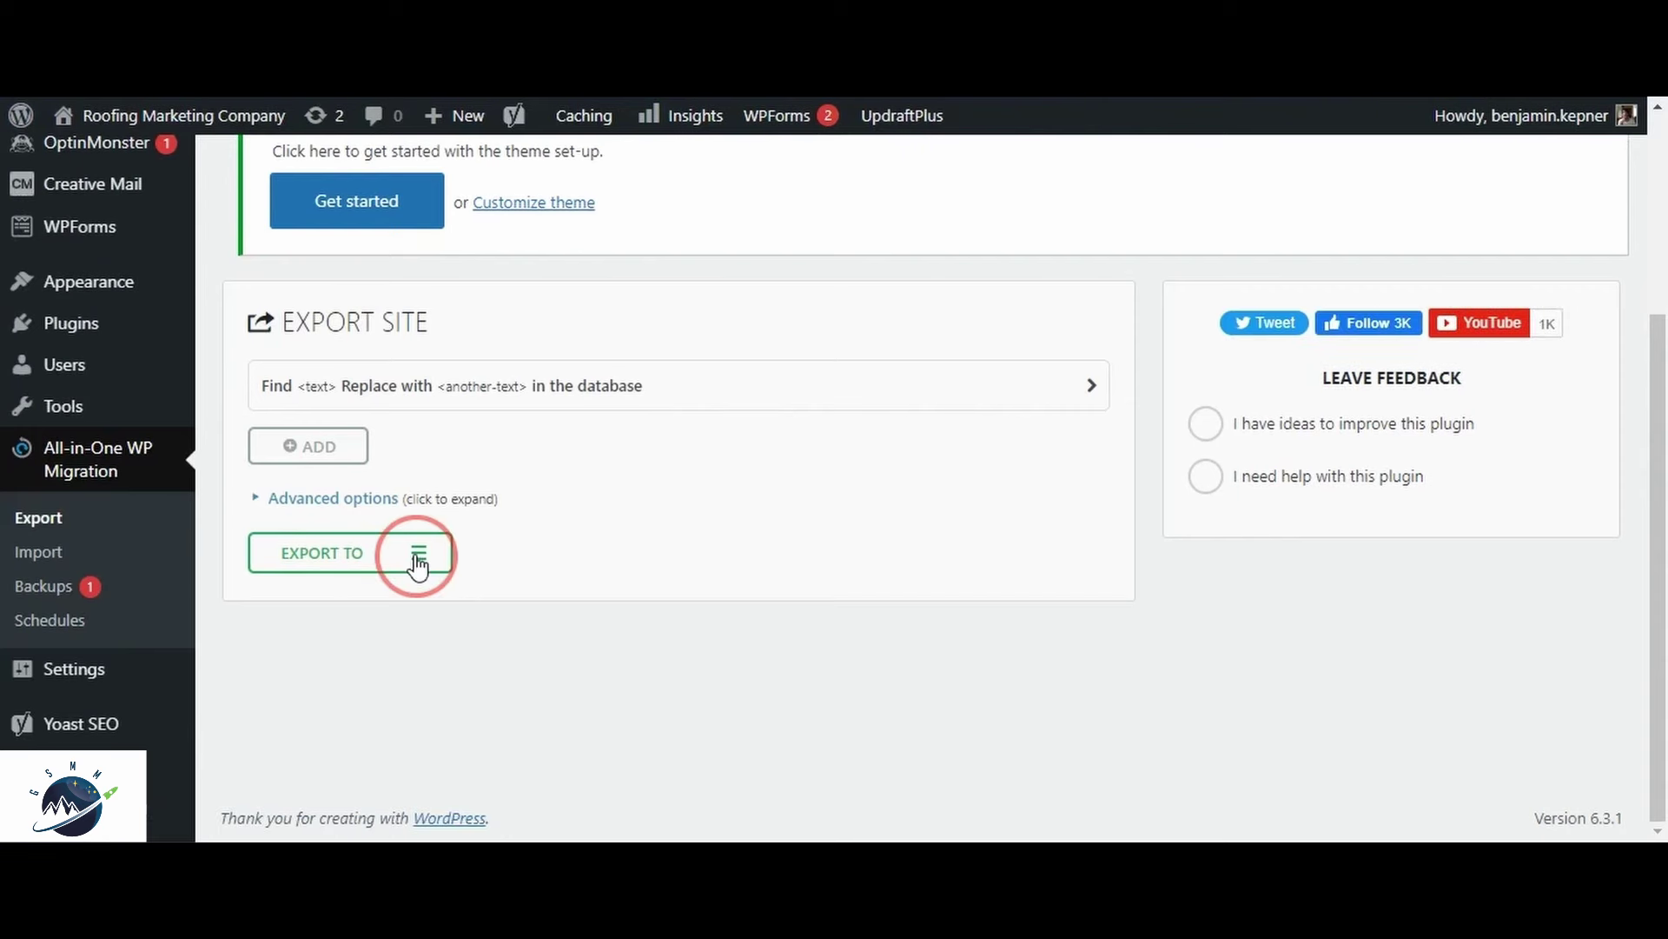
pyautogui.scroll(-2, 420, 556)
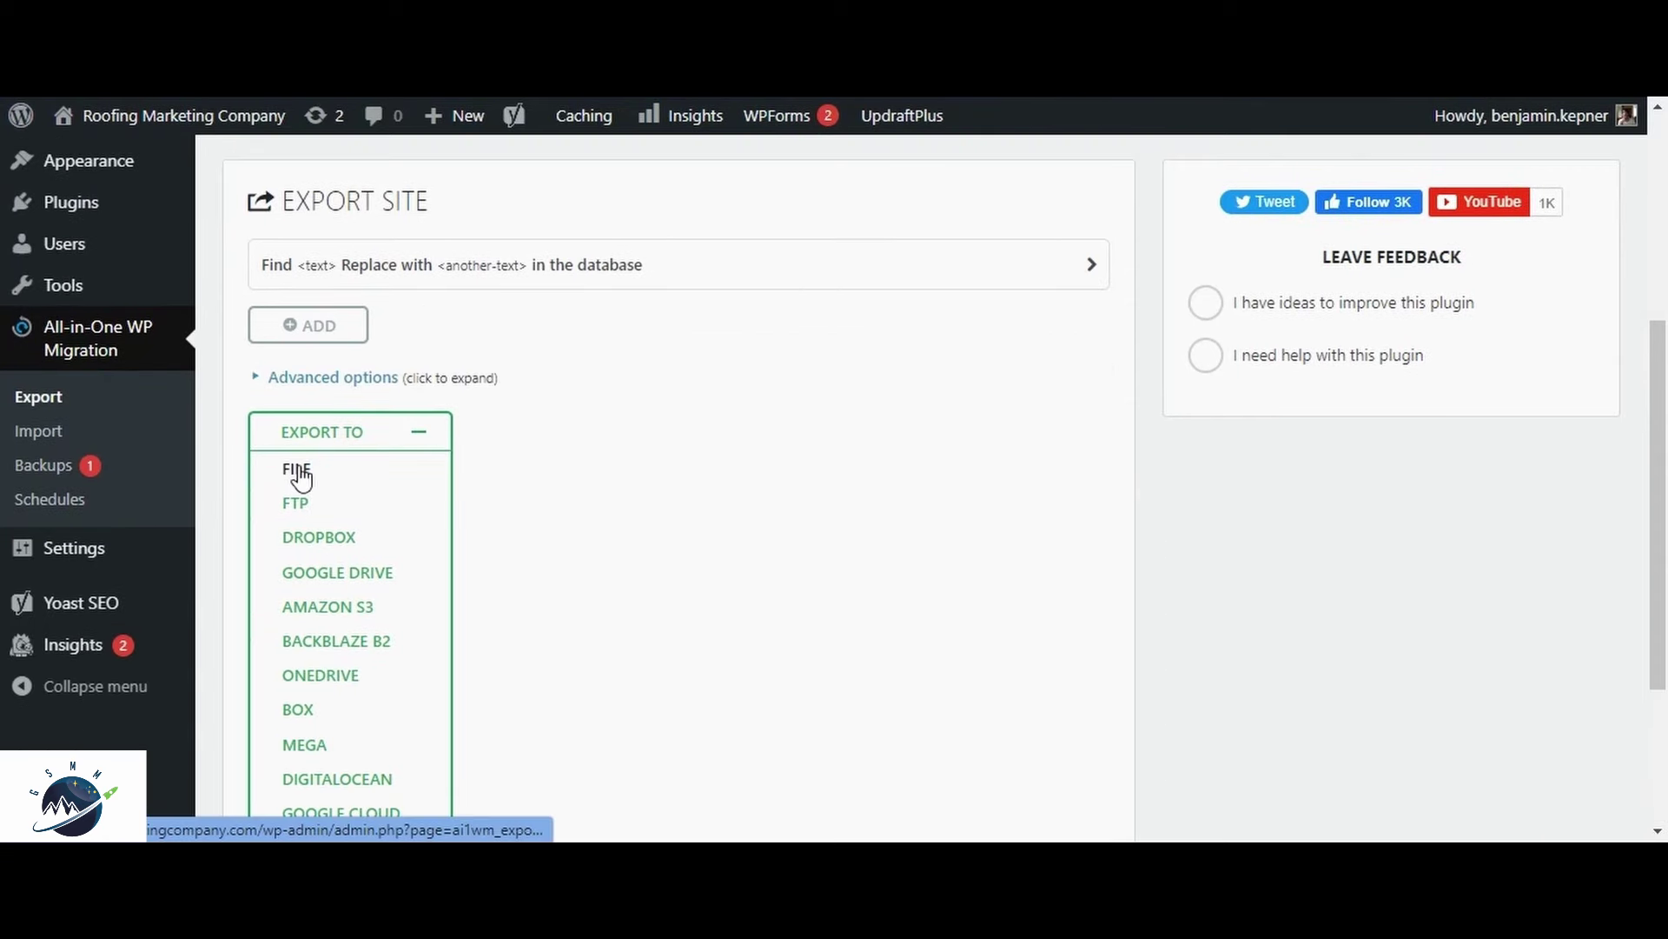
pyautogui.click(297, 470)
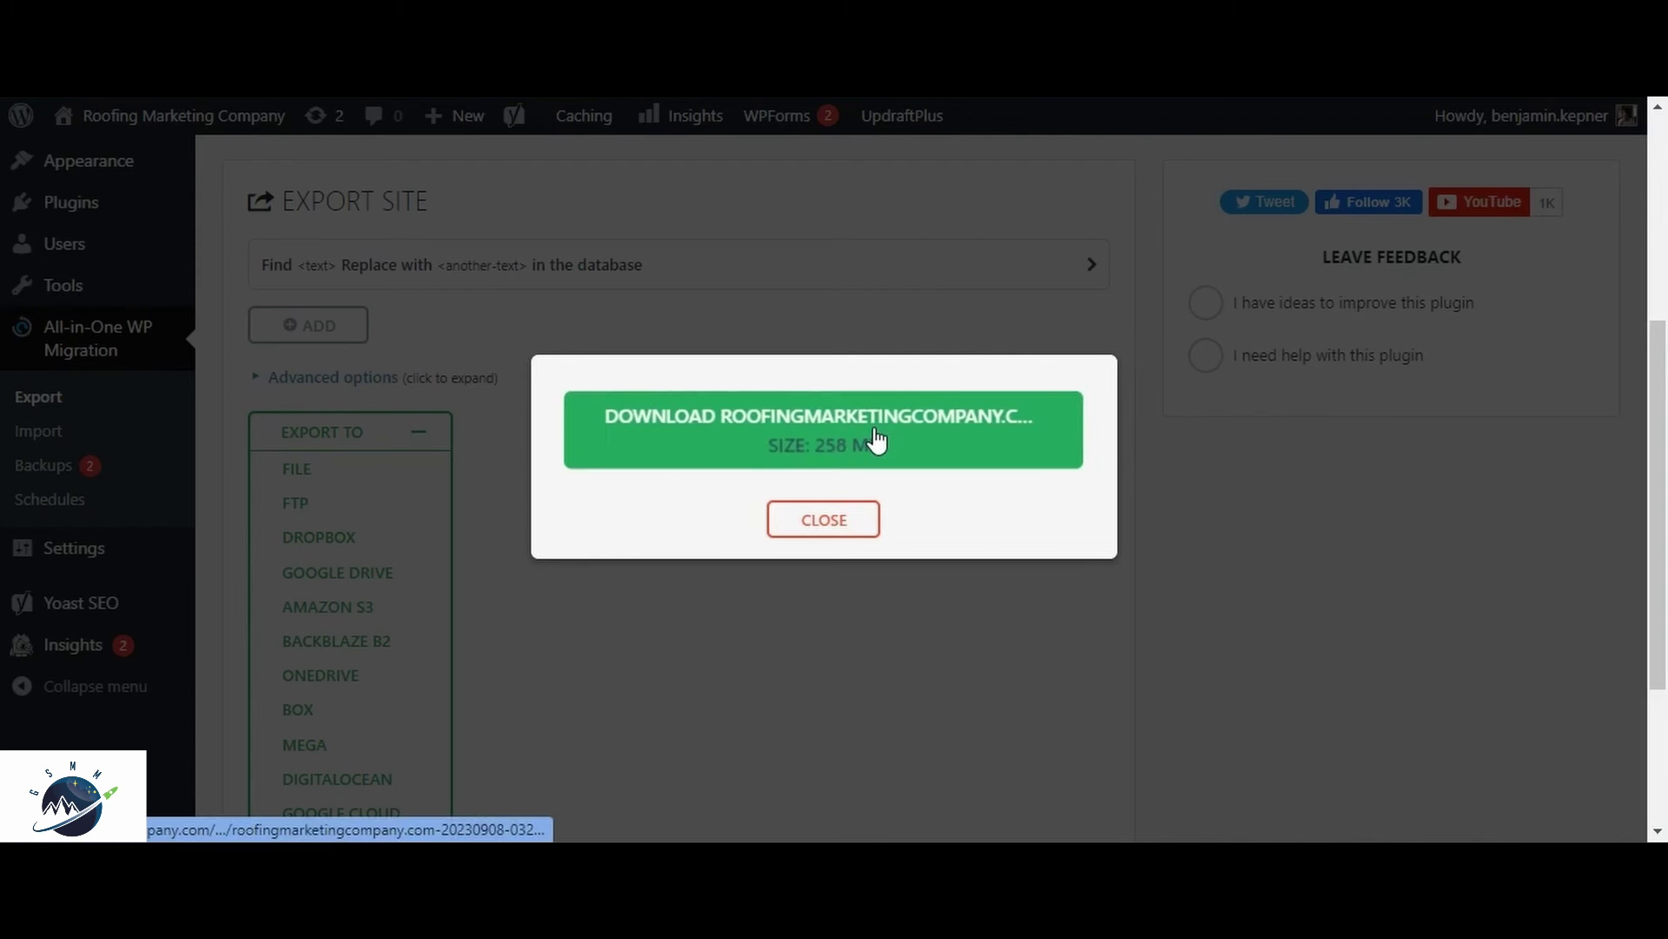
pyautogui.click(876, 439)
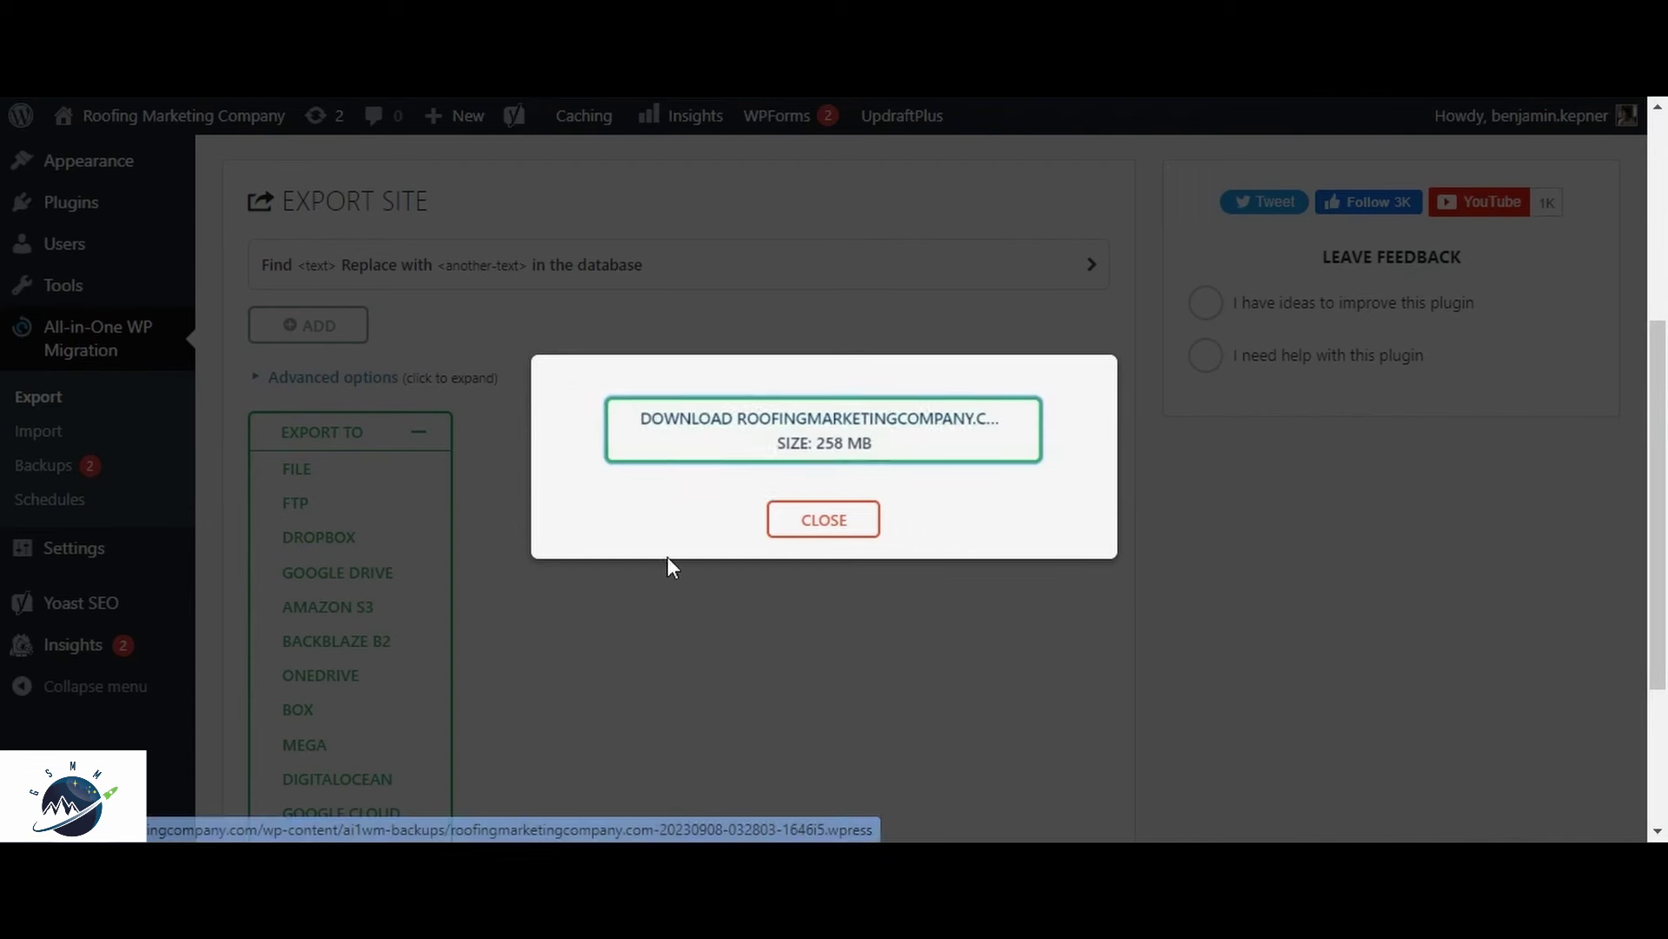
pyautogui.click(856, 519)
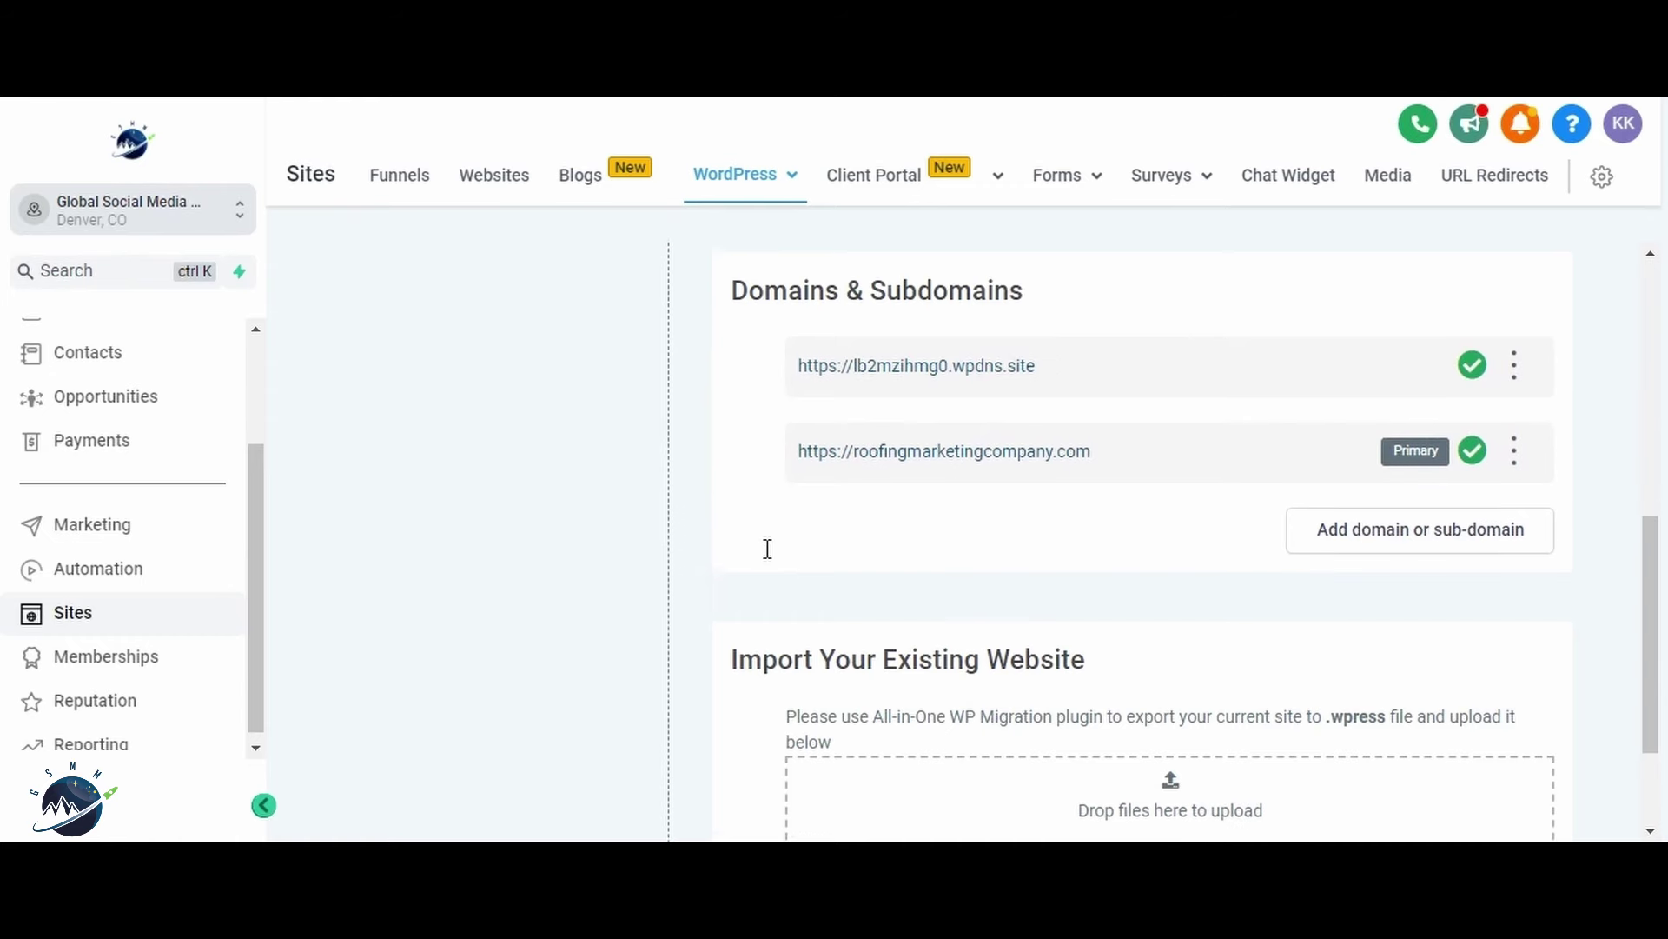
# Step: Open DNS Settings for roofingmarketingcompany.com, showing its TXT records and the A record to 104.18.185.50
pyautogui.scroll(-2, 825, 552)
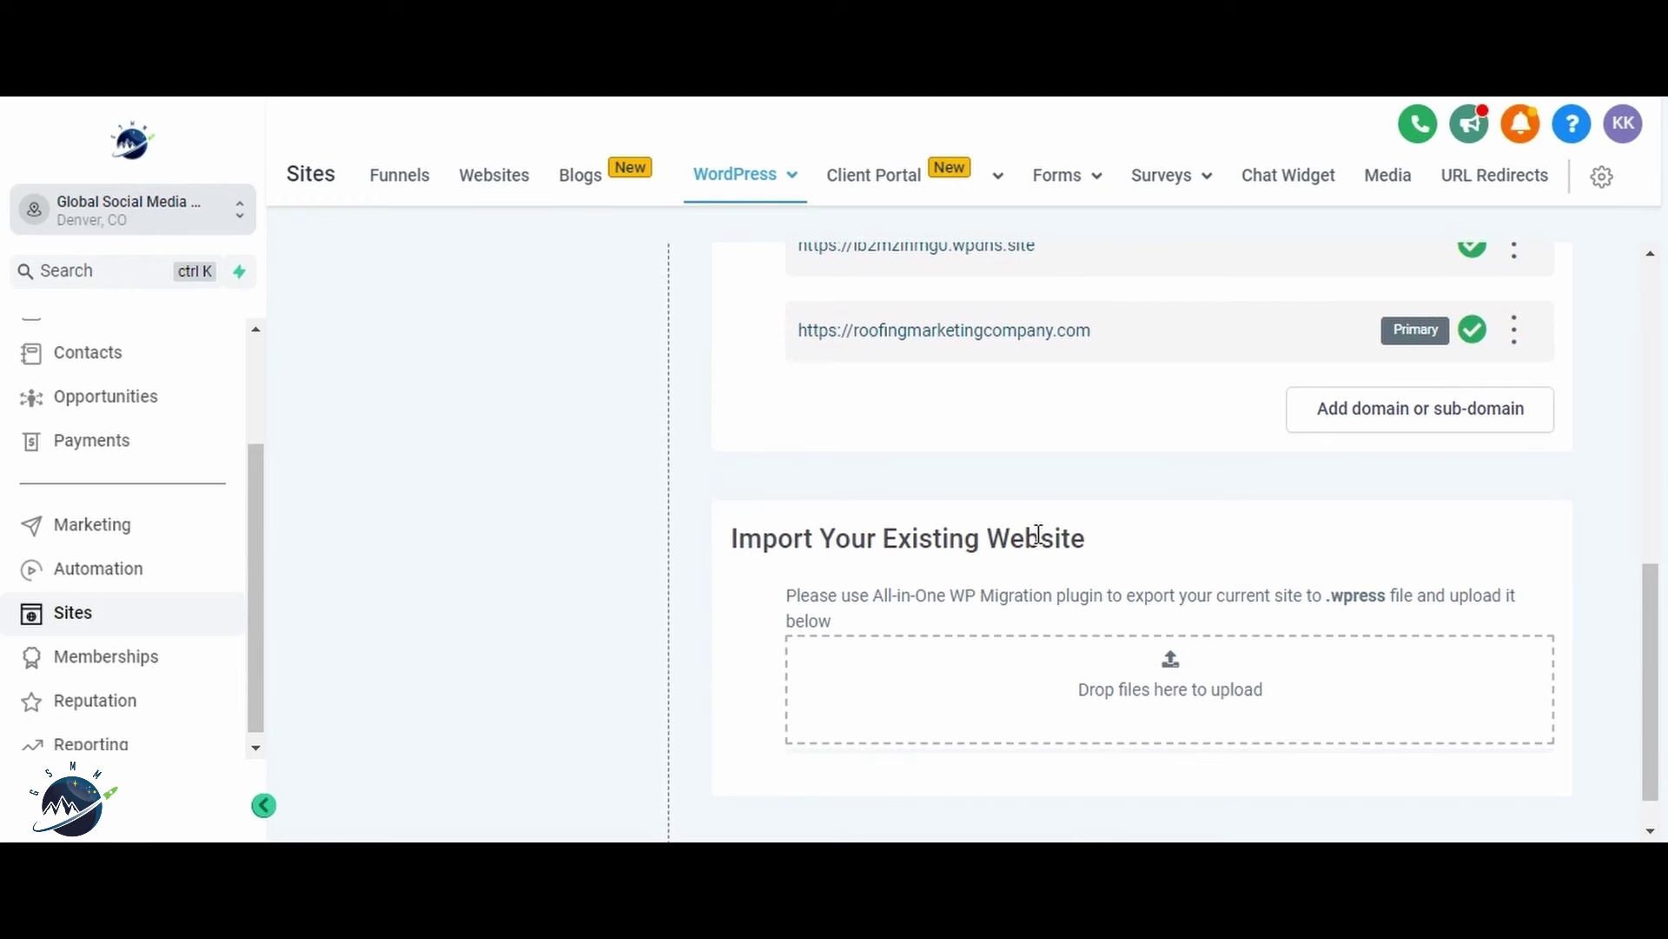
pyautogui.scroll(1, 1038, 535)
pyautogui.click(1515, 421)
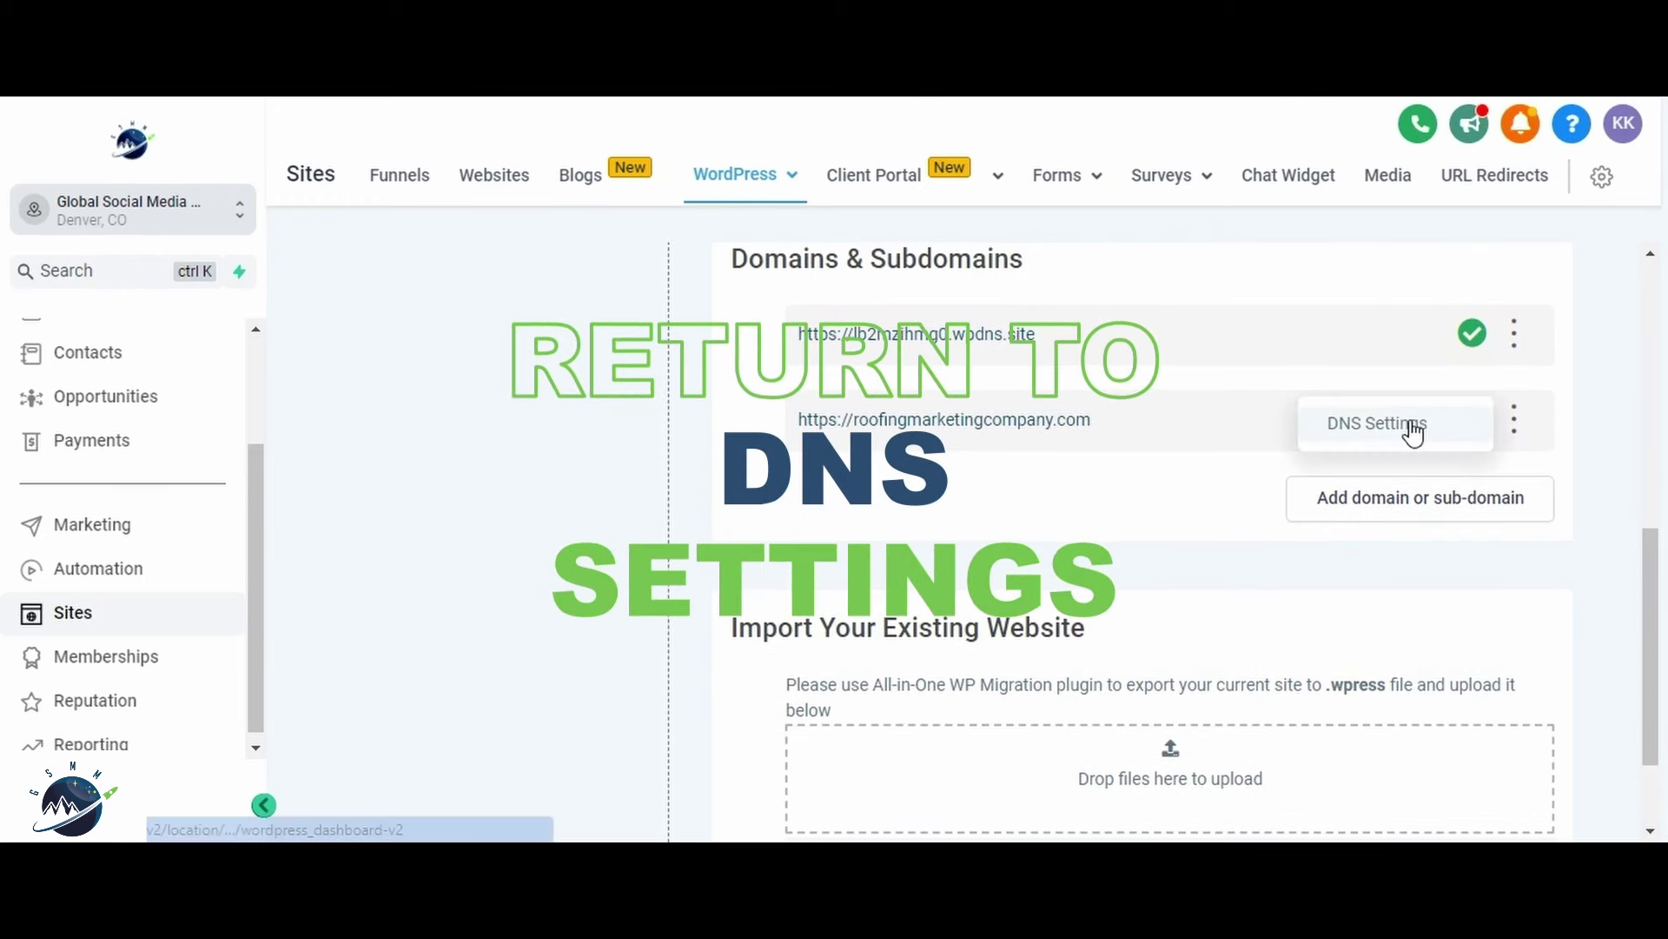
pyautogui.click(1413, 428)
pyautogui.scroll(-5, 904, 476)
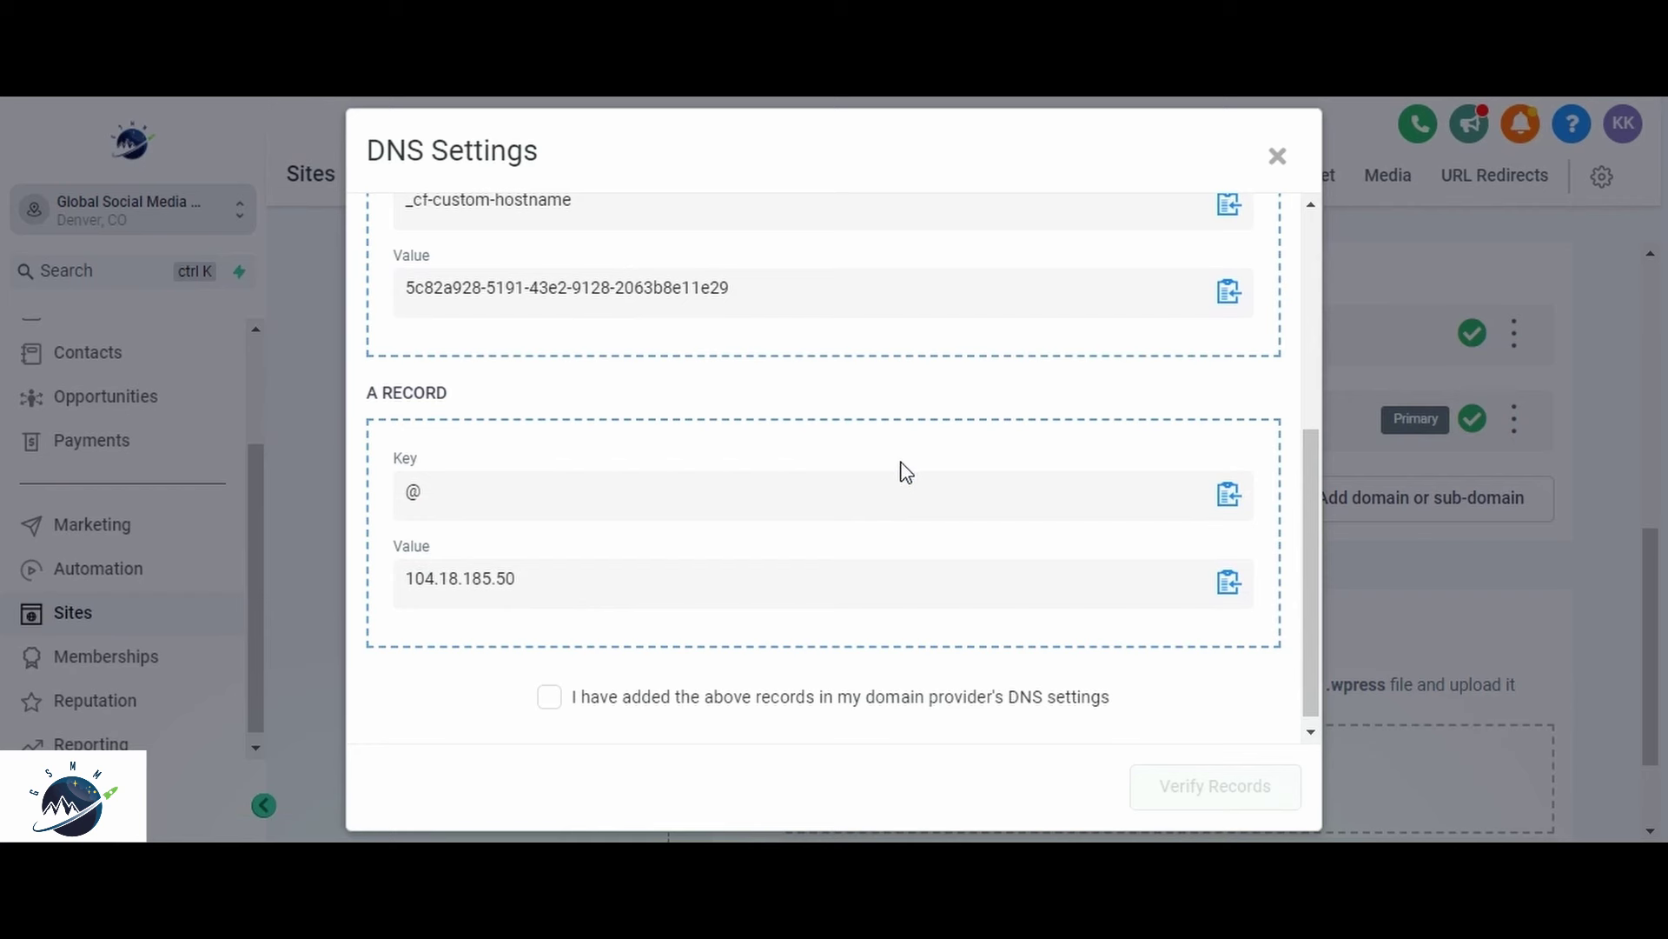
pyautogui.scroll(5, 907, 472)
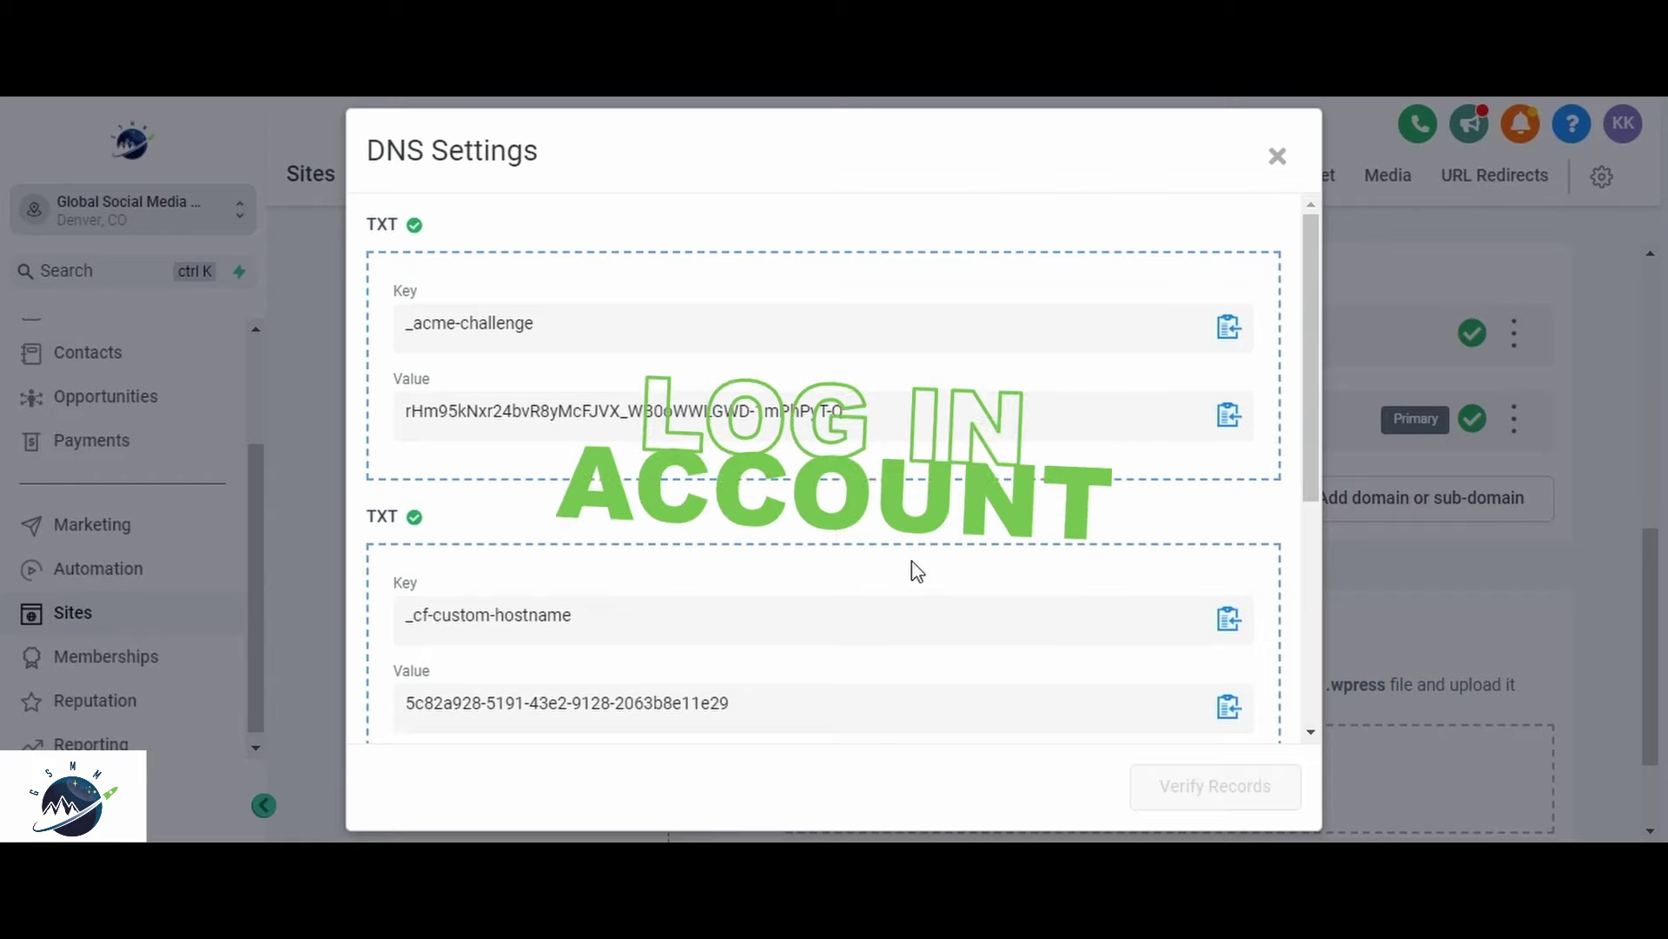
# Step: In Google Domains, open the DNS records page for roofingmarketingcompany.com
pyautogui.moveTo(1234, 856)
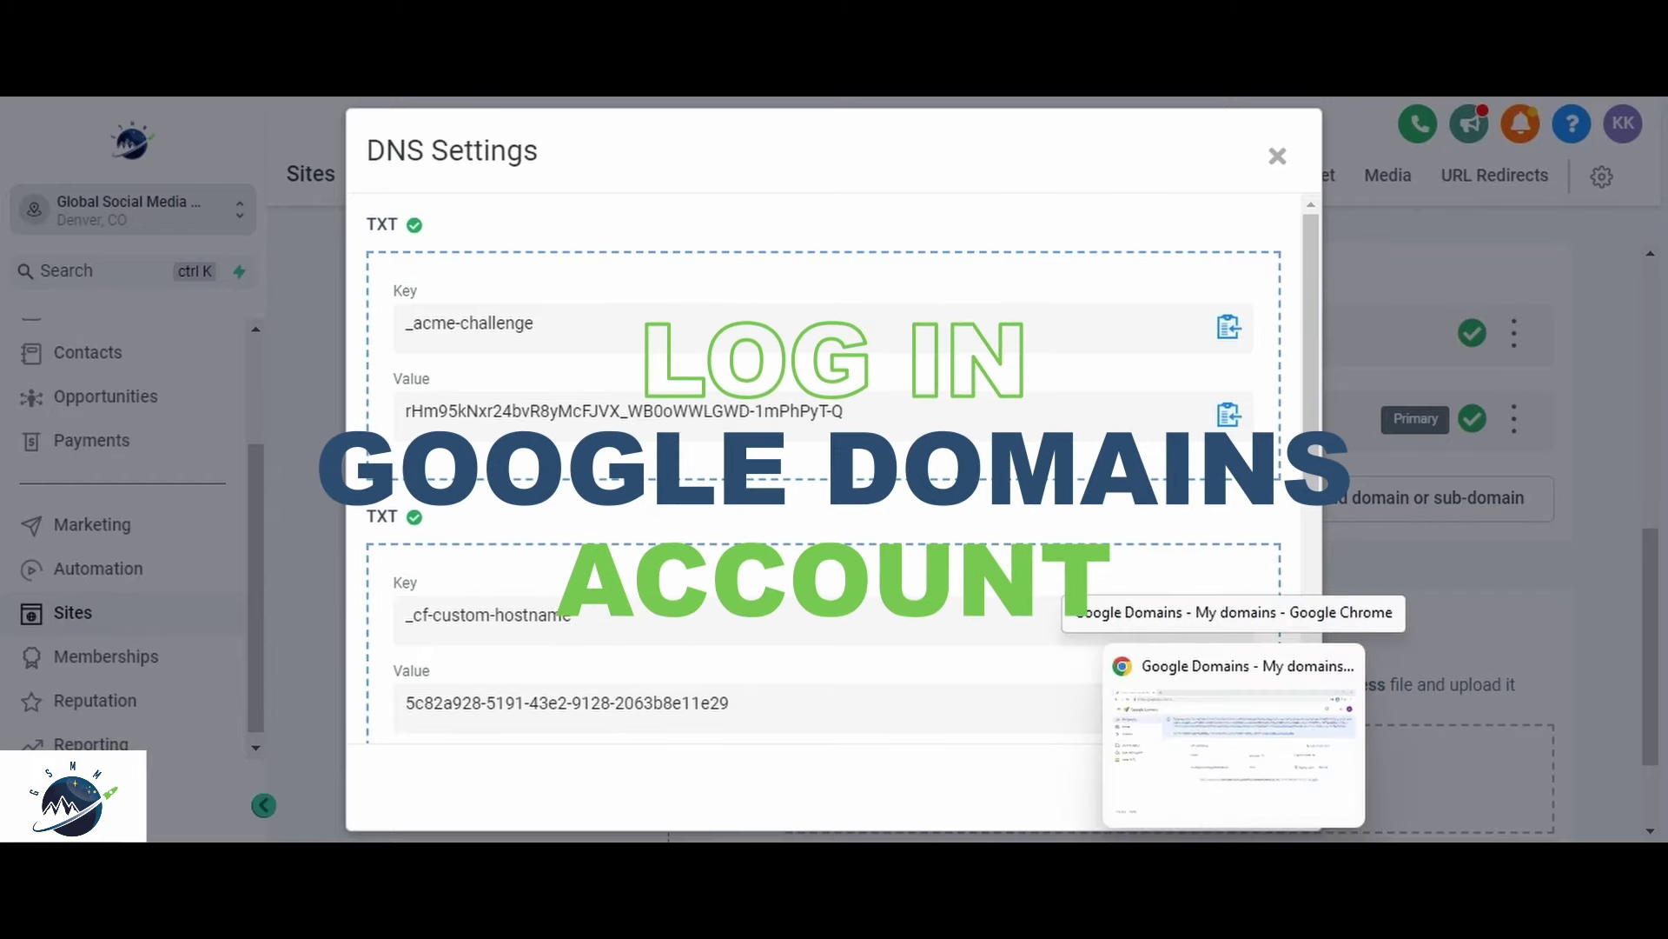
pyautogui.click(1234, 738)
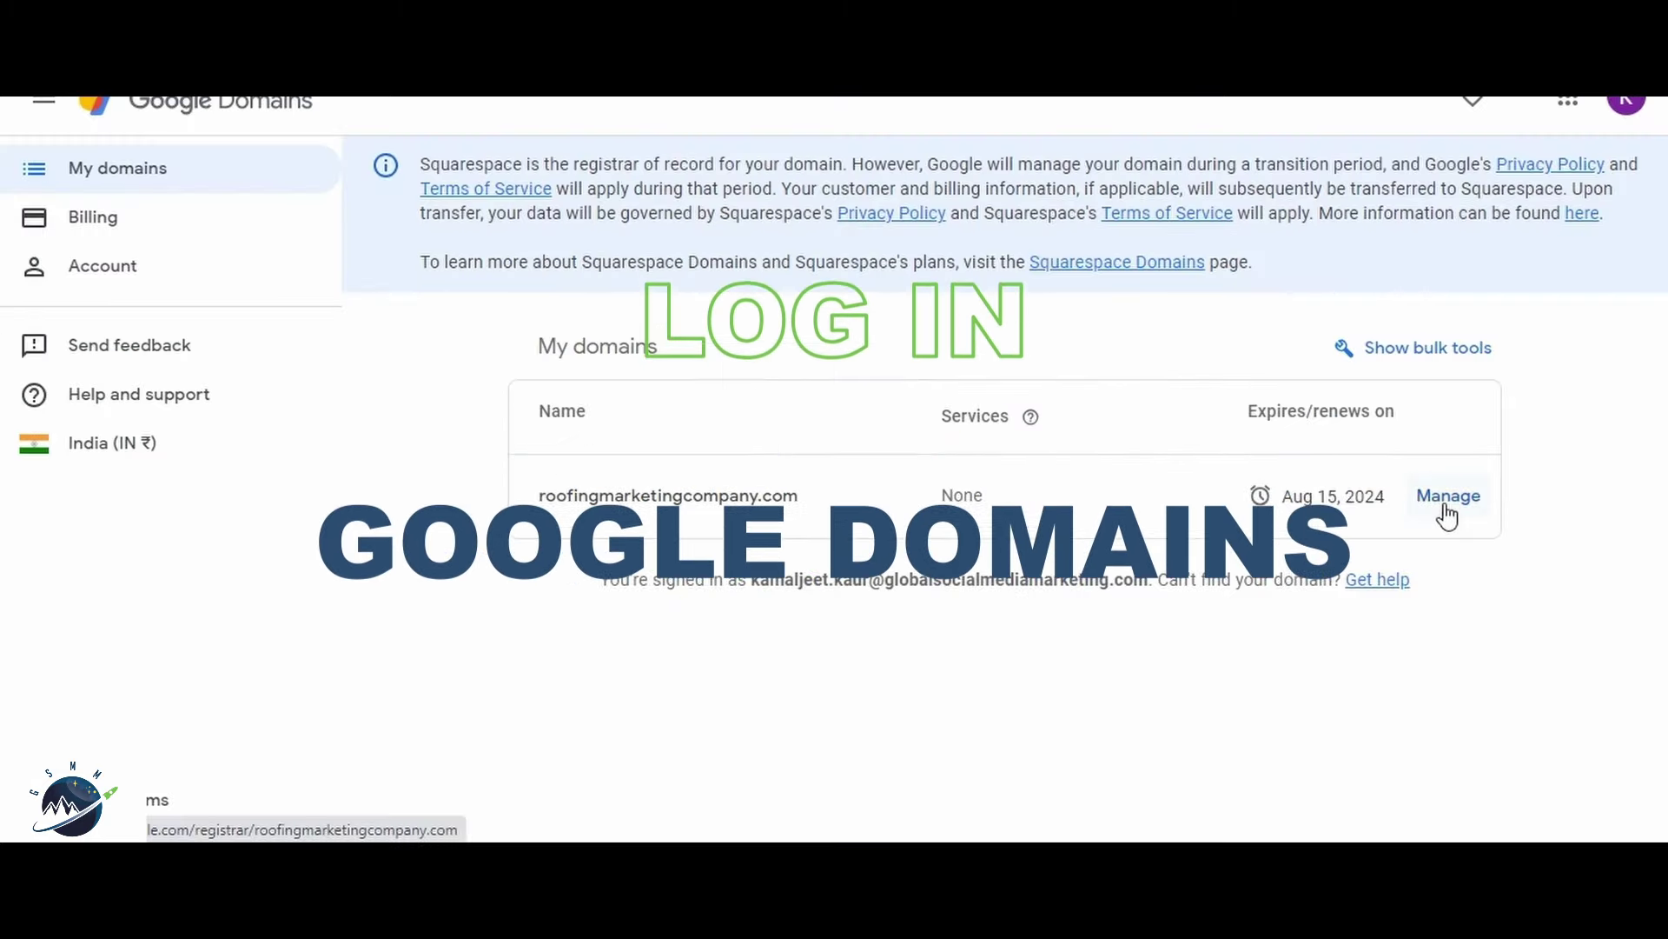
pyautogui.doubleClick(660, 497)
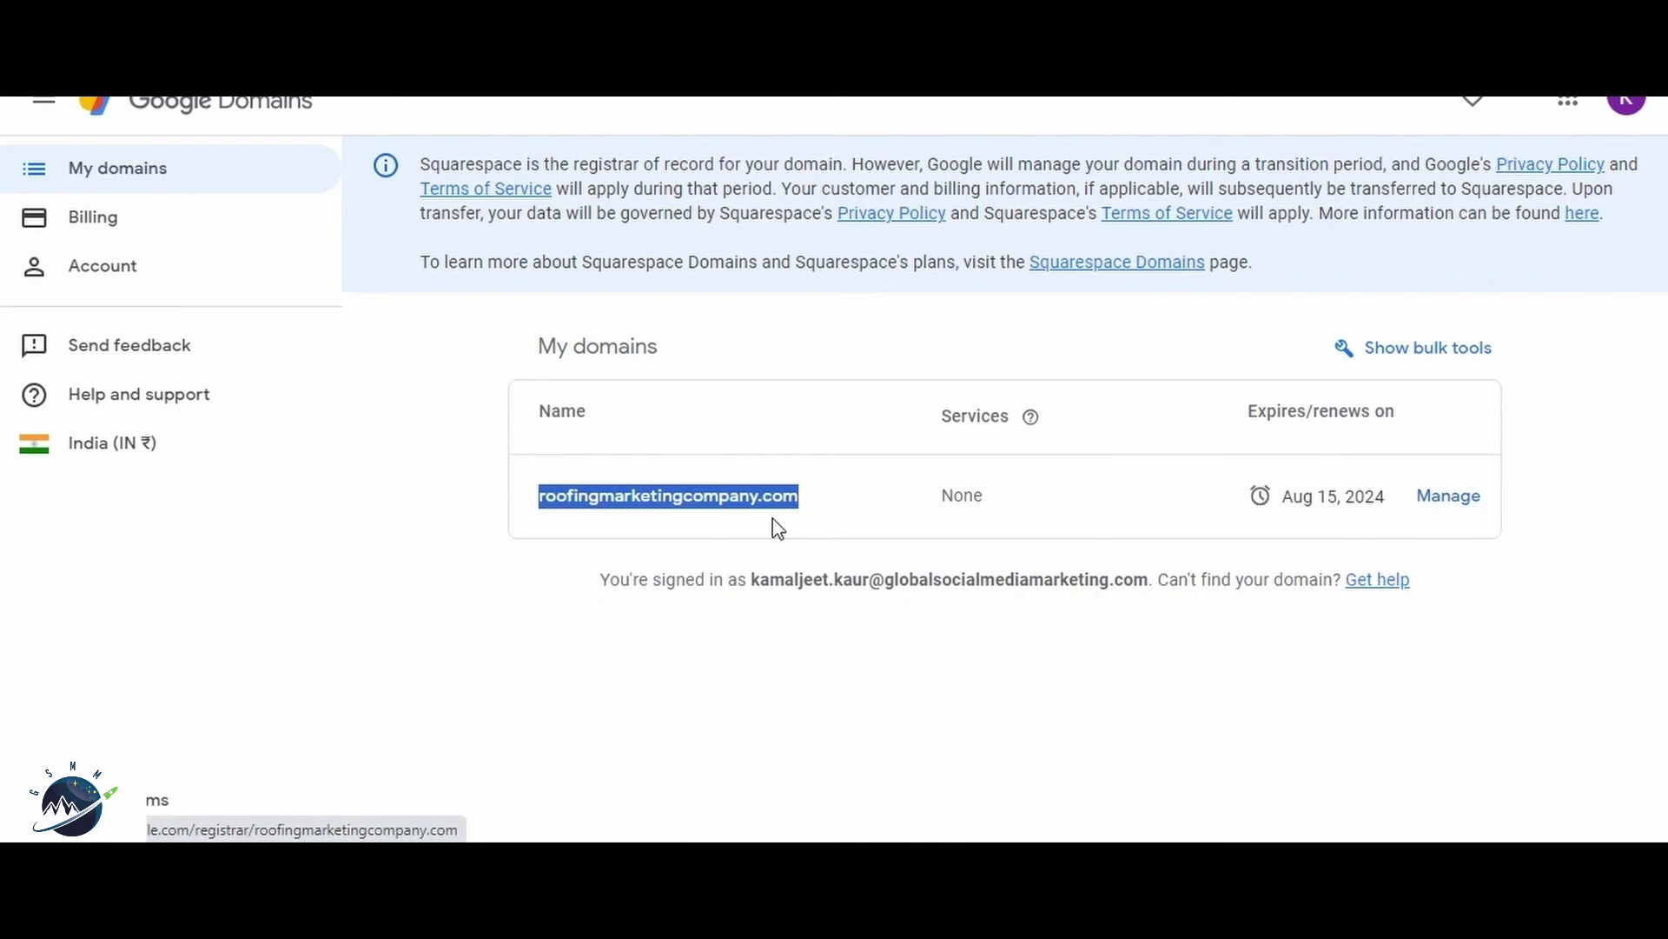
pyautogui.click(1452, 504)
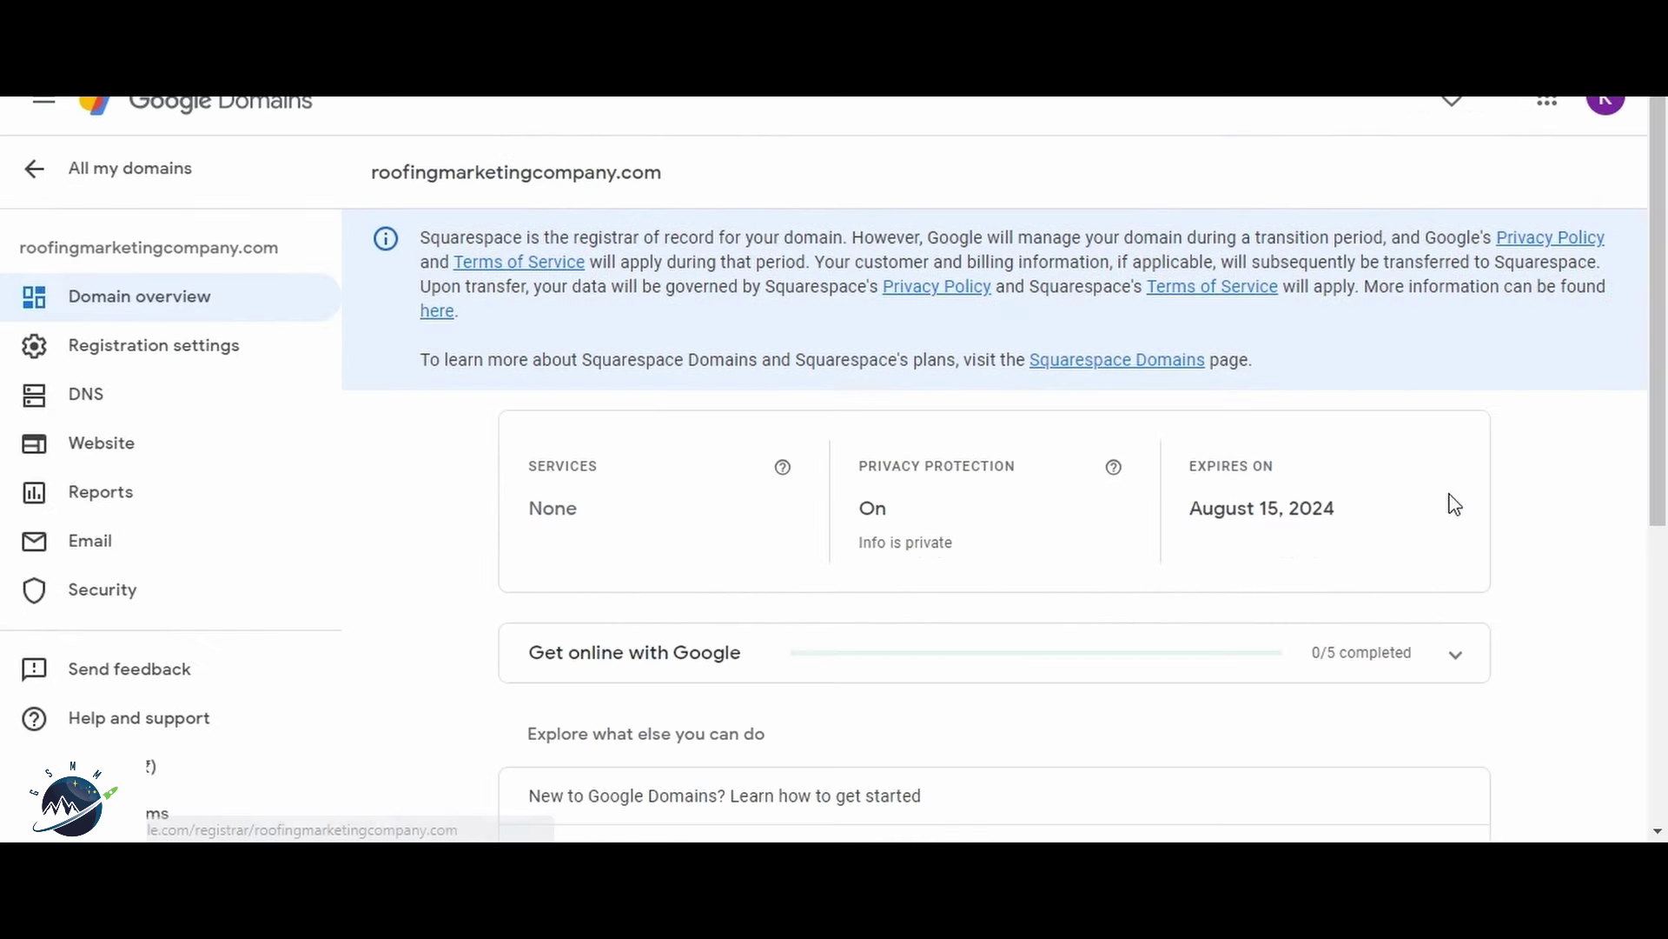
pyautogui.click(200, 417)
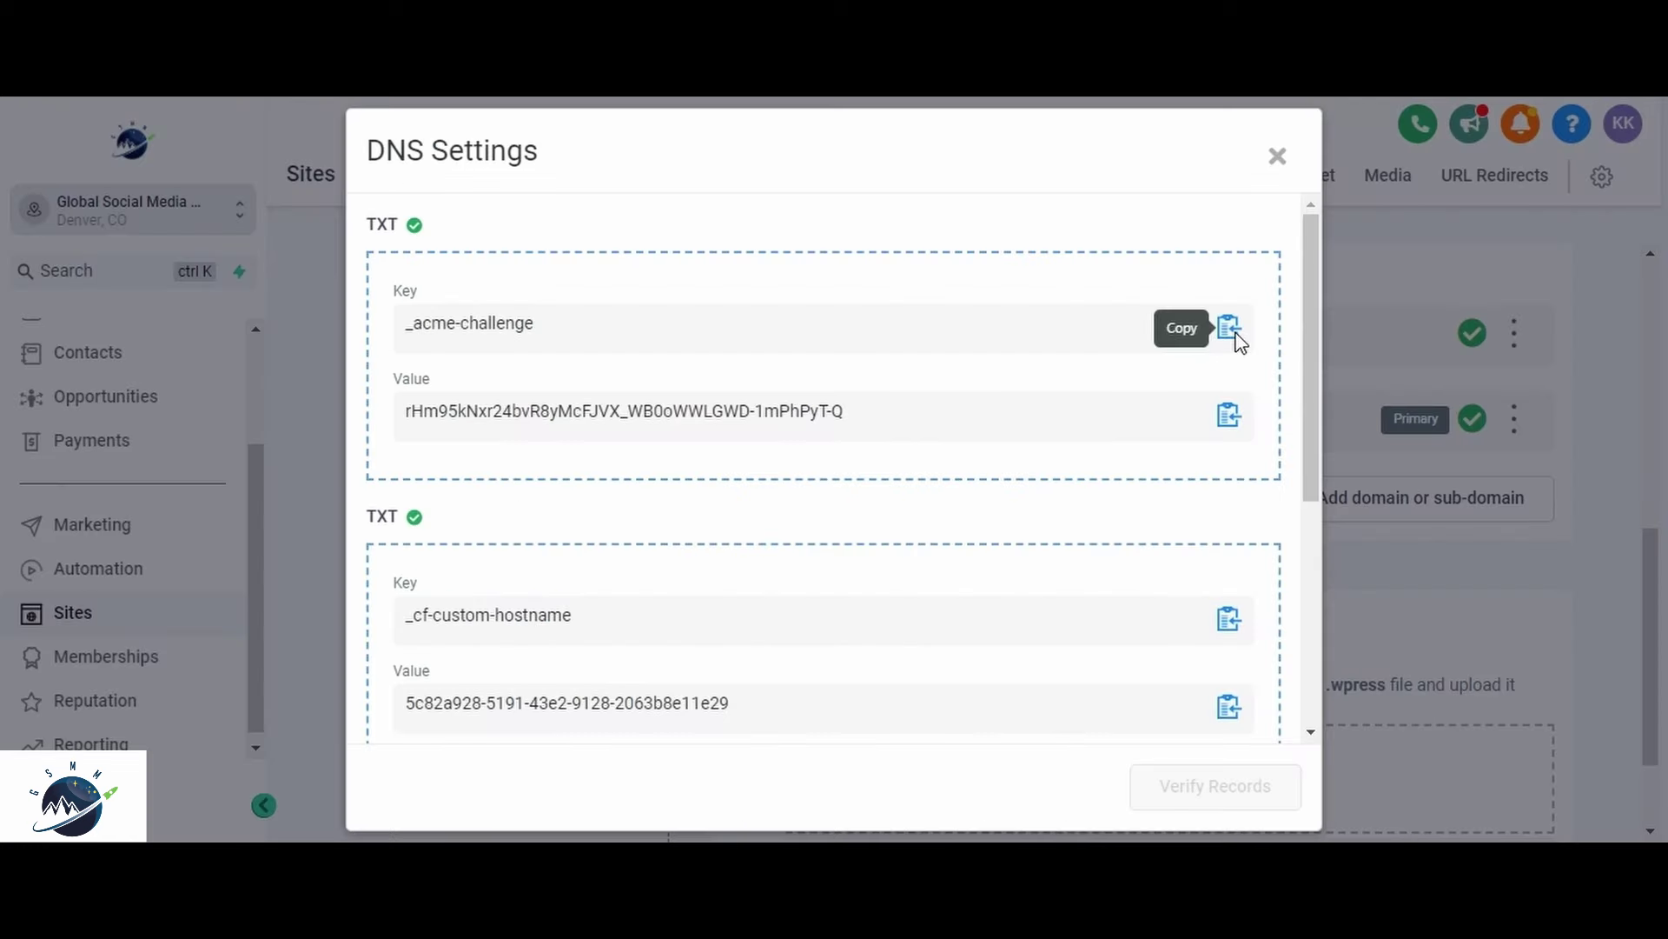
# Step: Add a TXT custom record for _acme-challenge with the value copied from HighLevel
pyautogui.click(1235, 339)
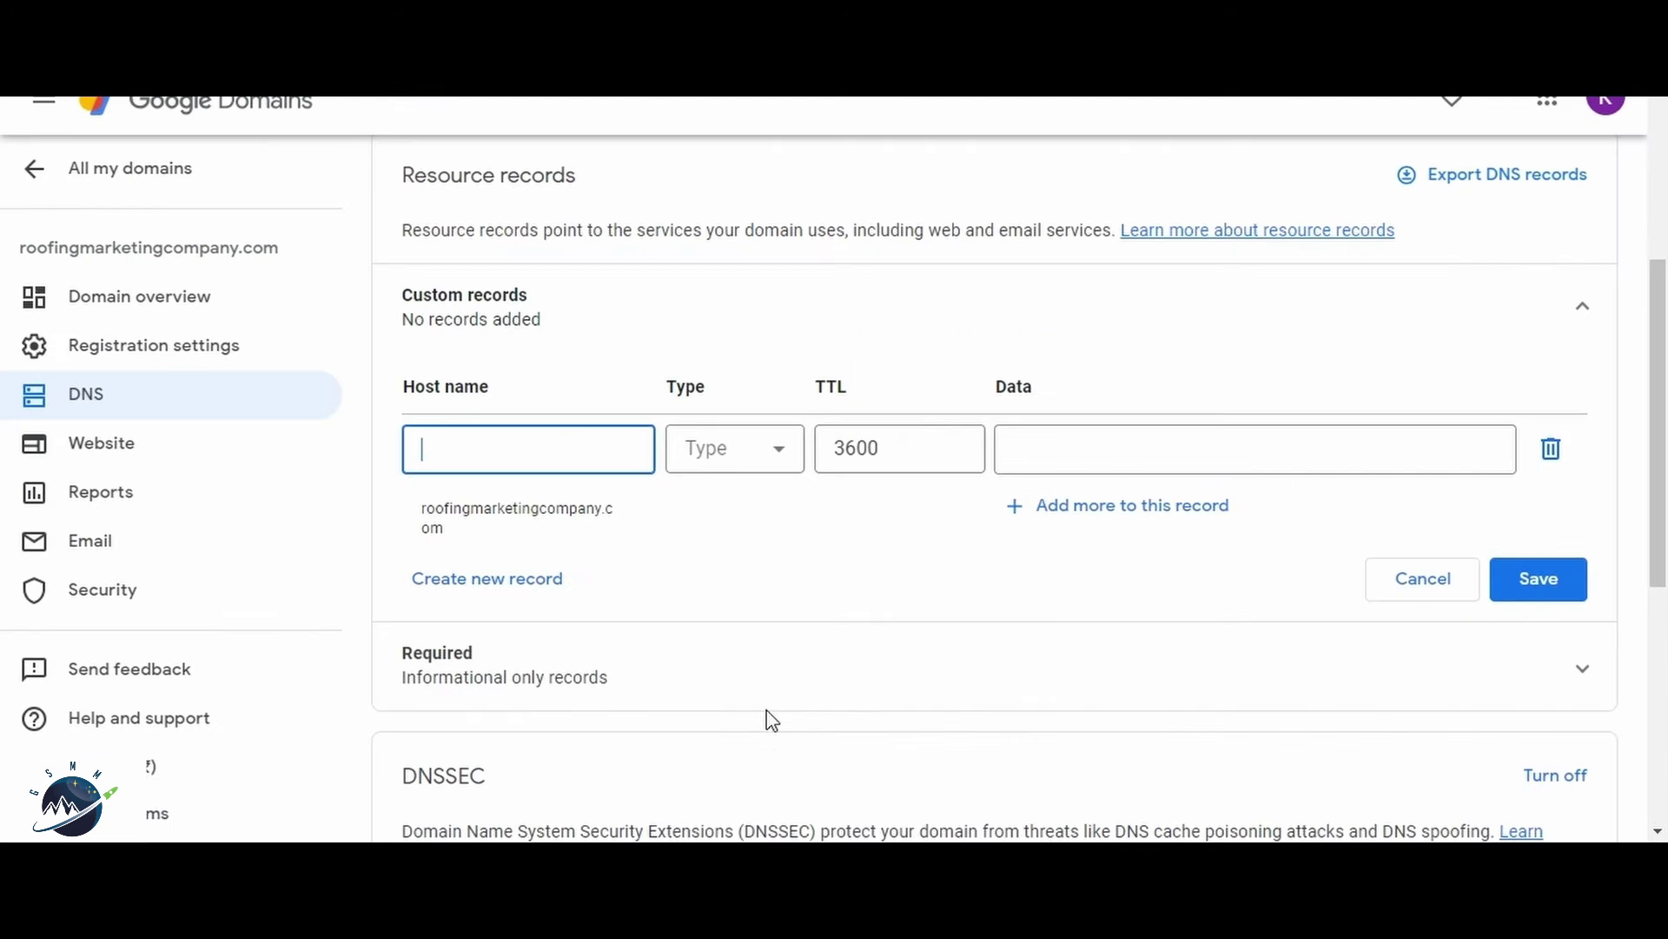
pyautogui.hotkey('ctrl', 'v')
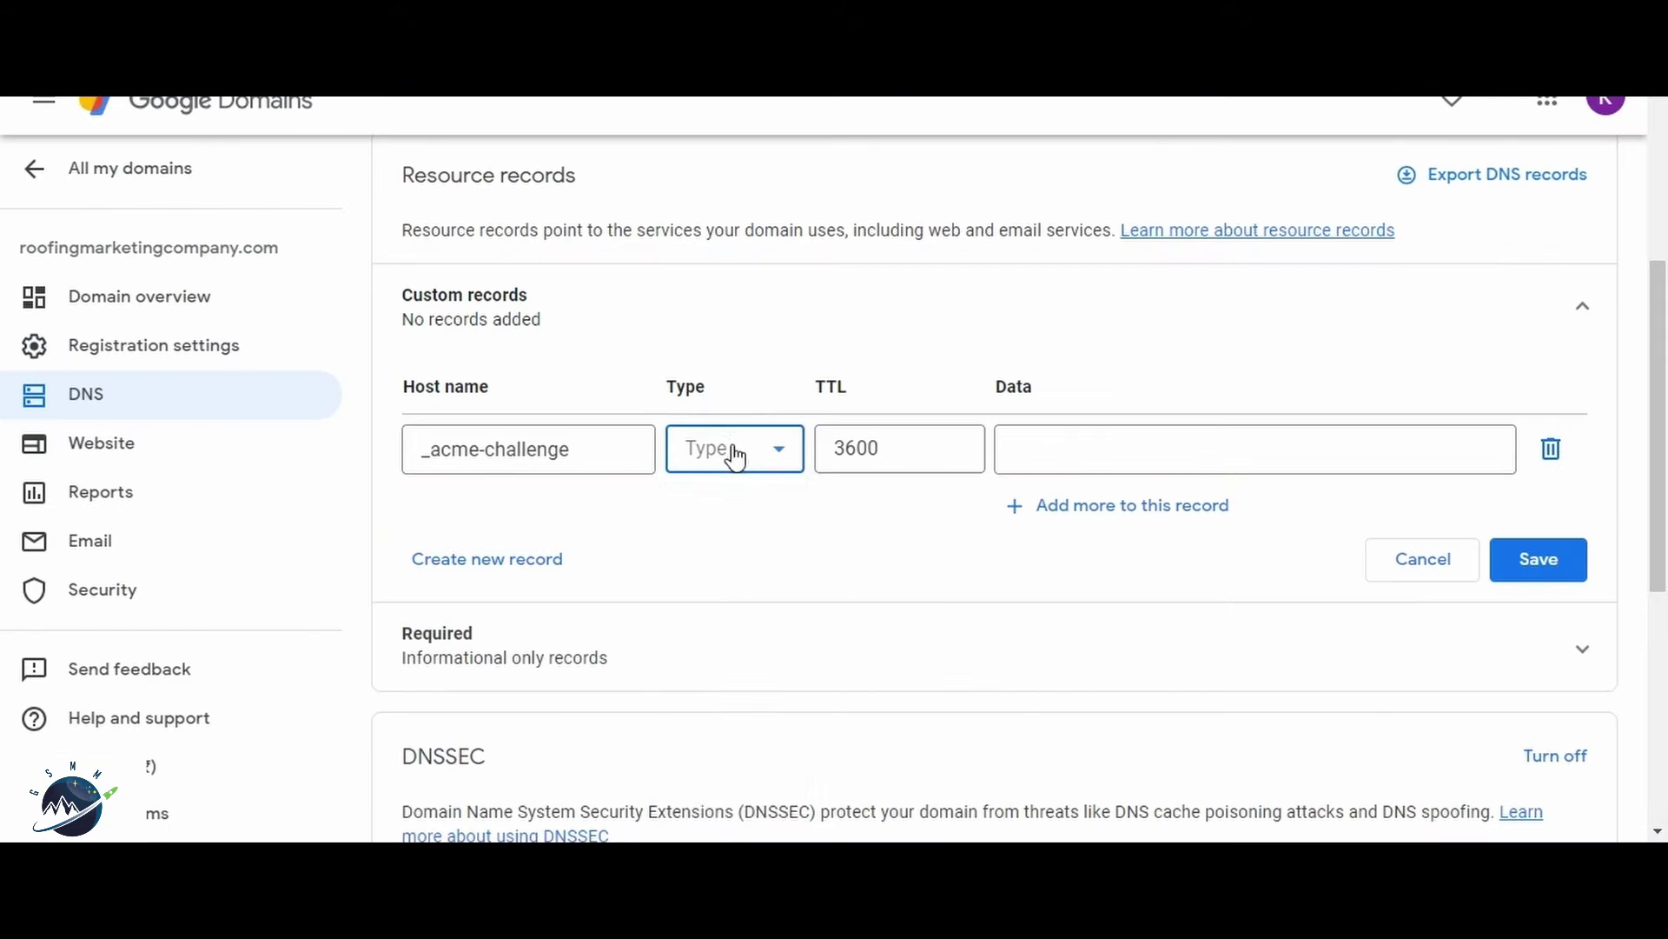
pyautogui.click(734, 452)
pyautogui.scroll(-5, 730, 600)
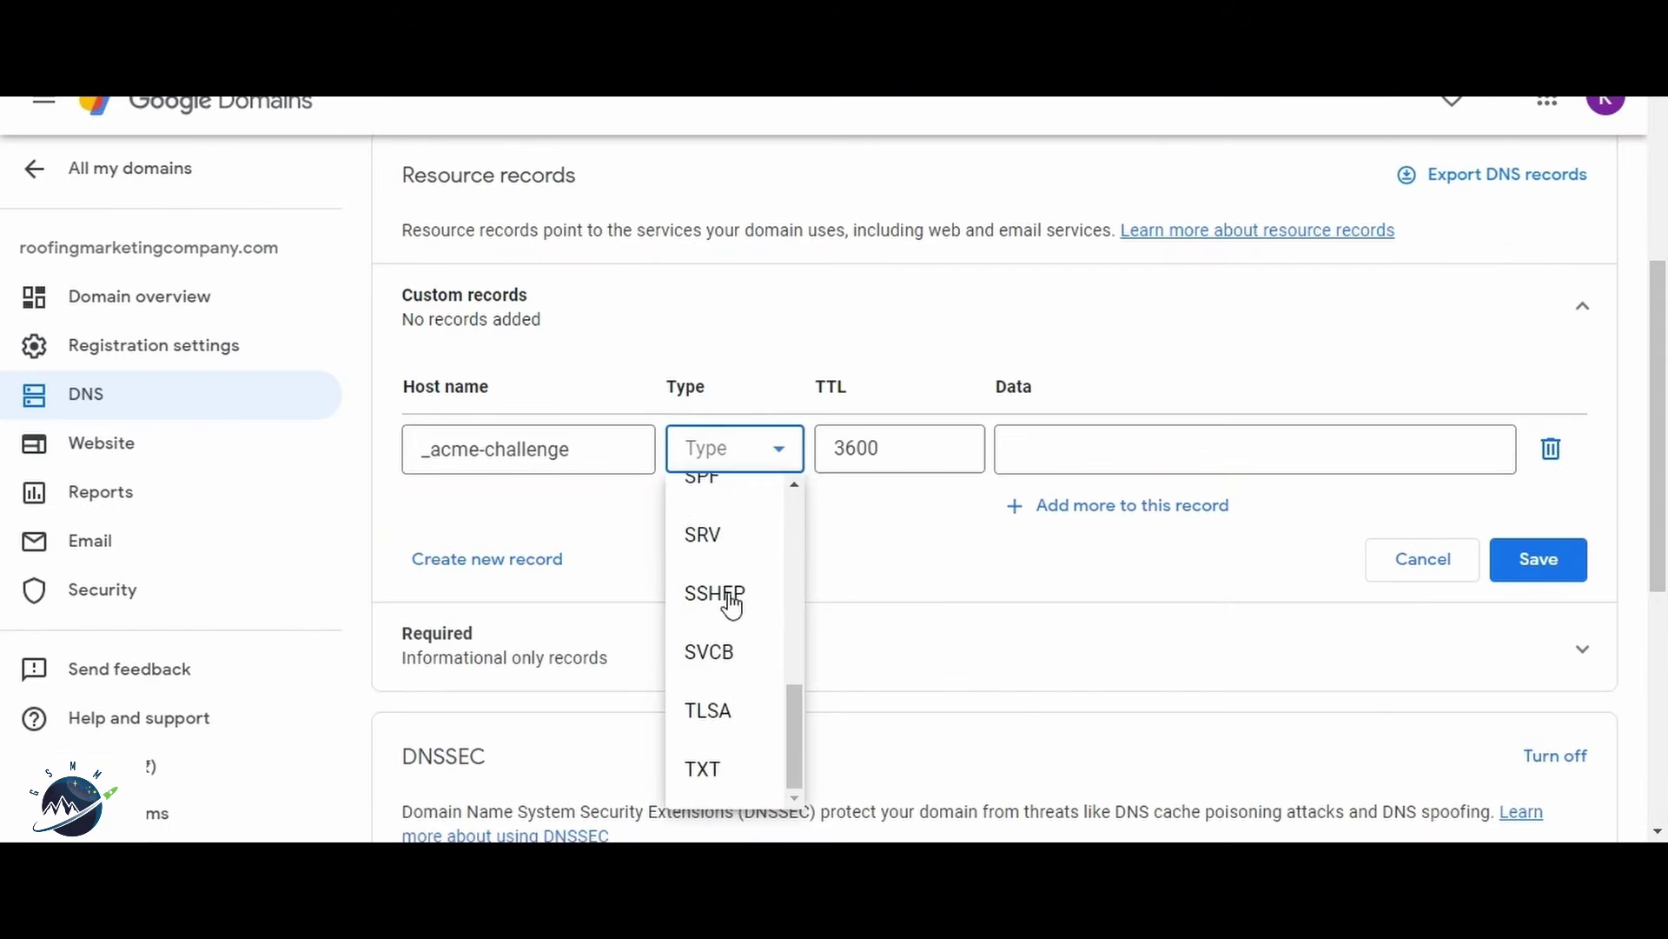
pyautogui.click(702, 769)
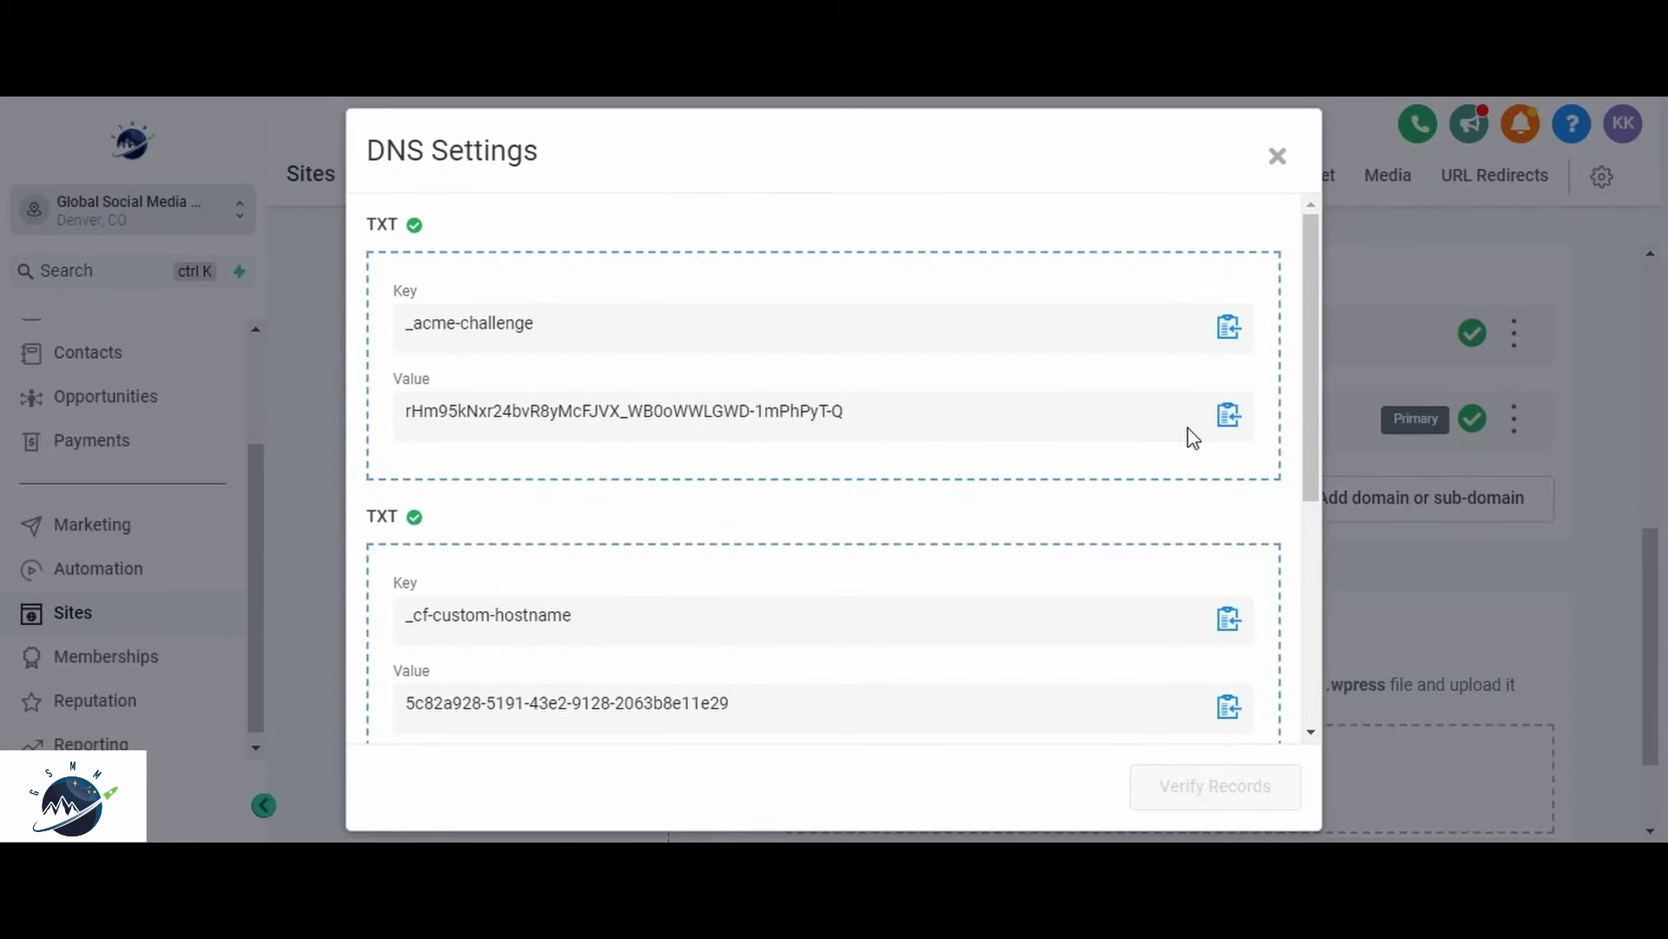
pyautogui.click(1228, 415)
pyautogui.moveTo(1234, 839)
pyautogui.click(1234, 747)
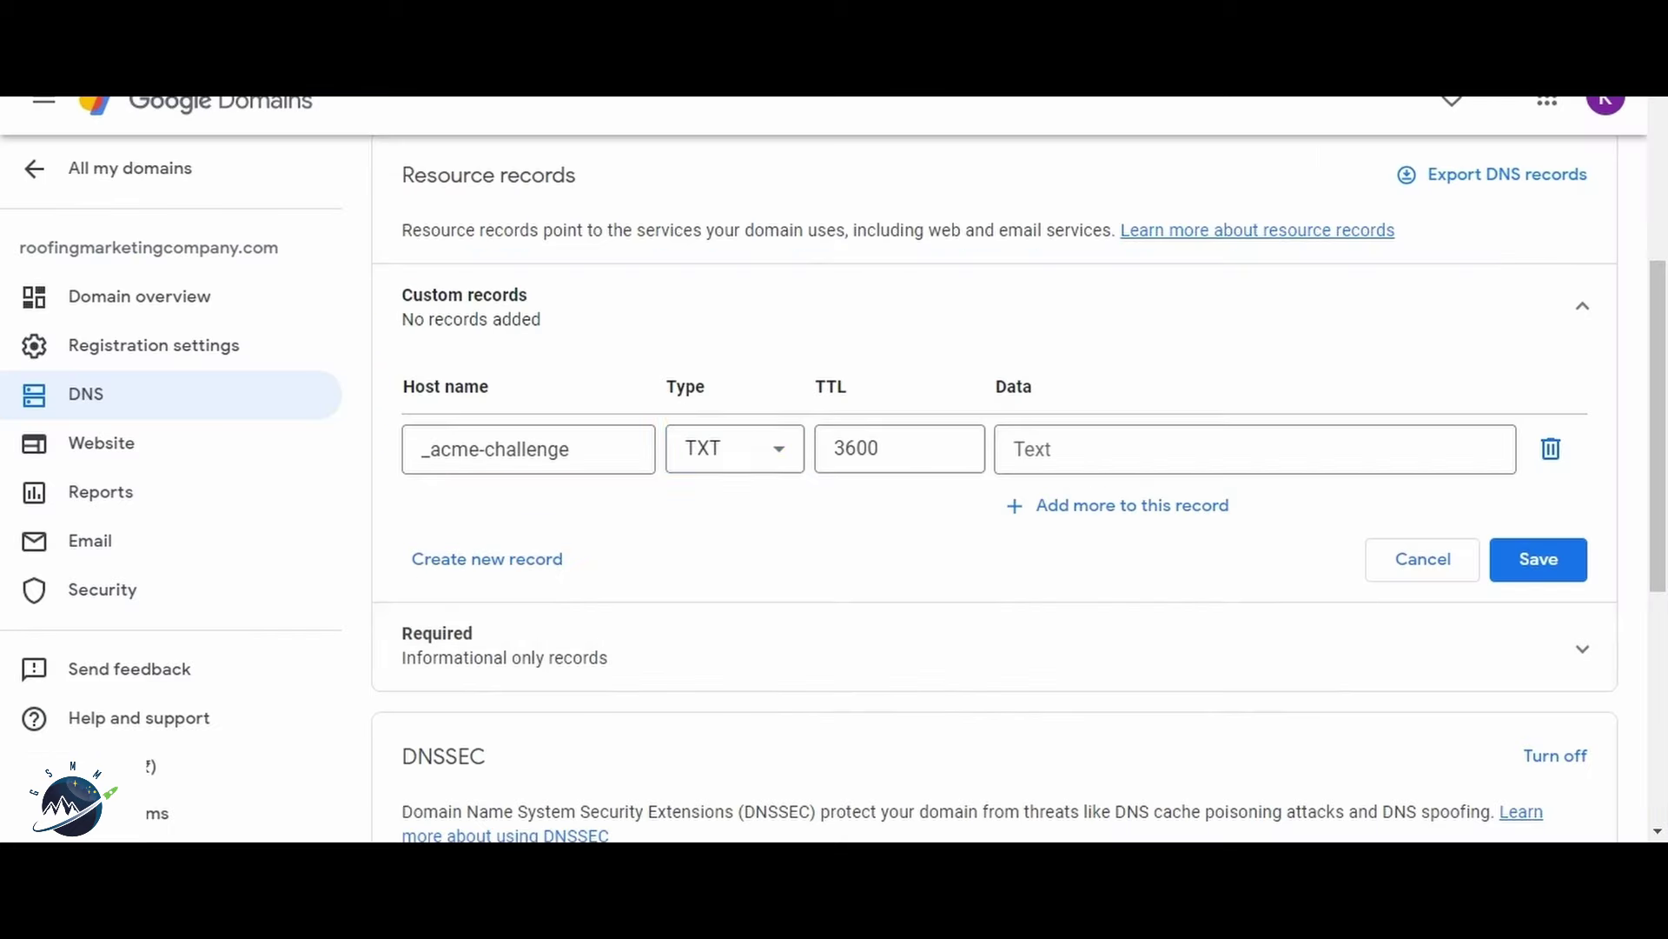
pyautogui.click(1052, 441)
pyautogui.hotkey('ctrl', 'v')
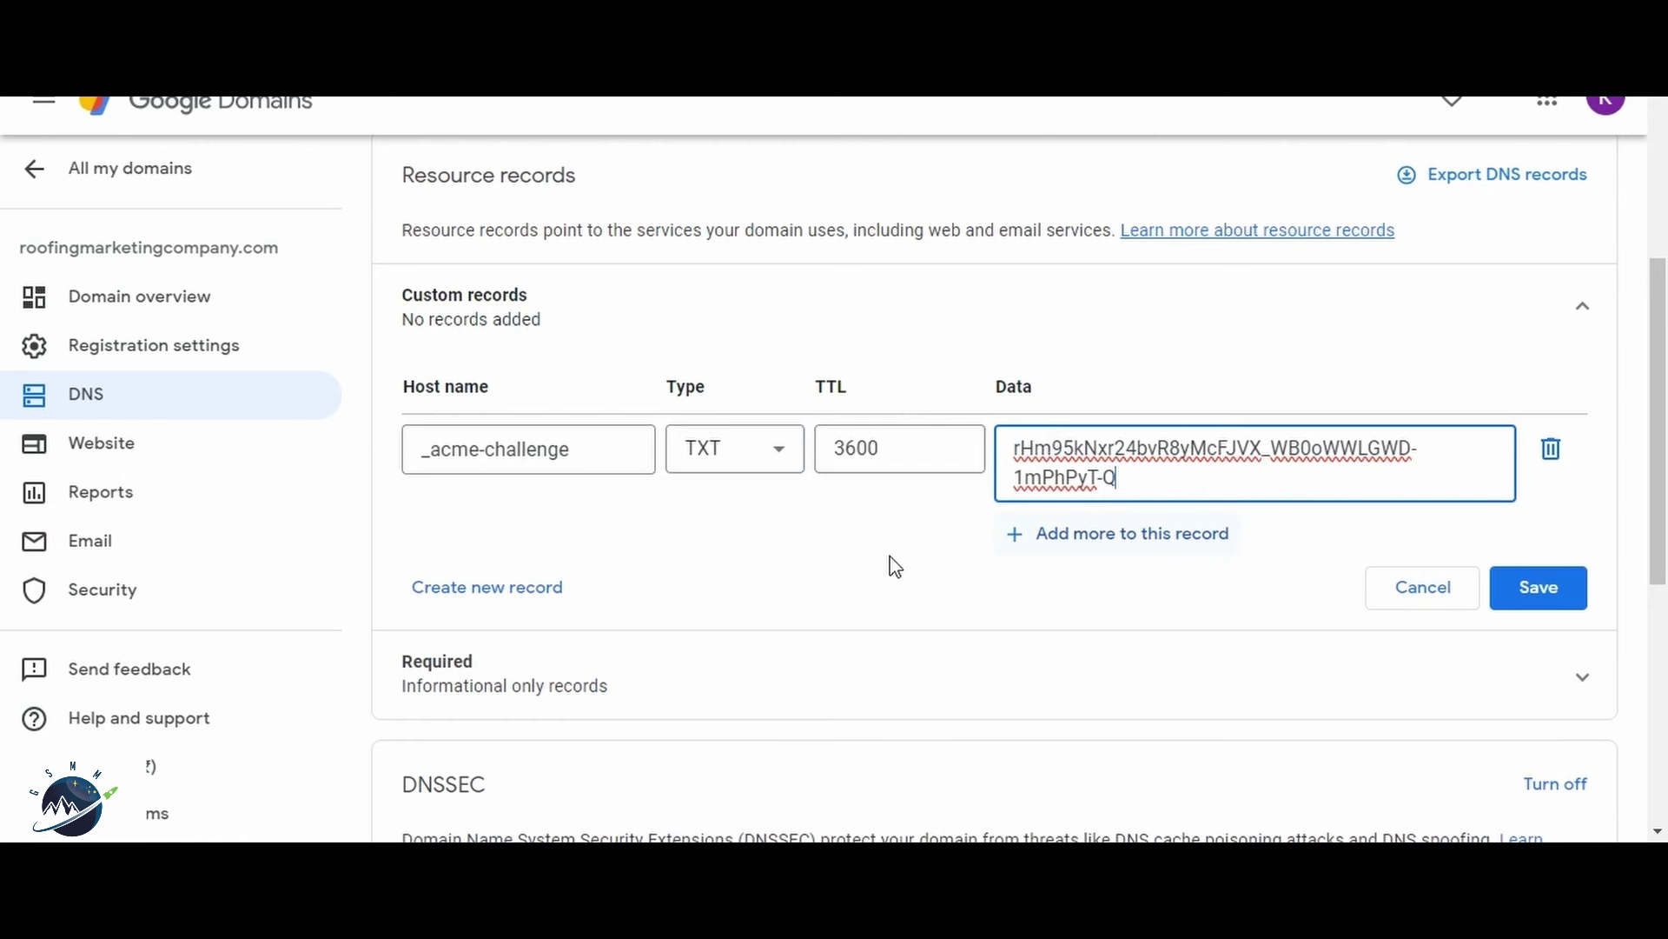
# Step: Add a second TXT record for _cf-custom-hostname with its value copied from HighLevel
pyautogui.click(466, 594)
pyautogui.click(461, 591)
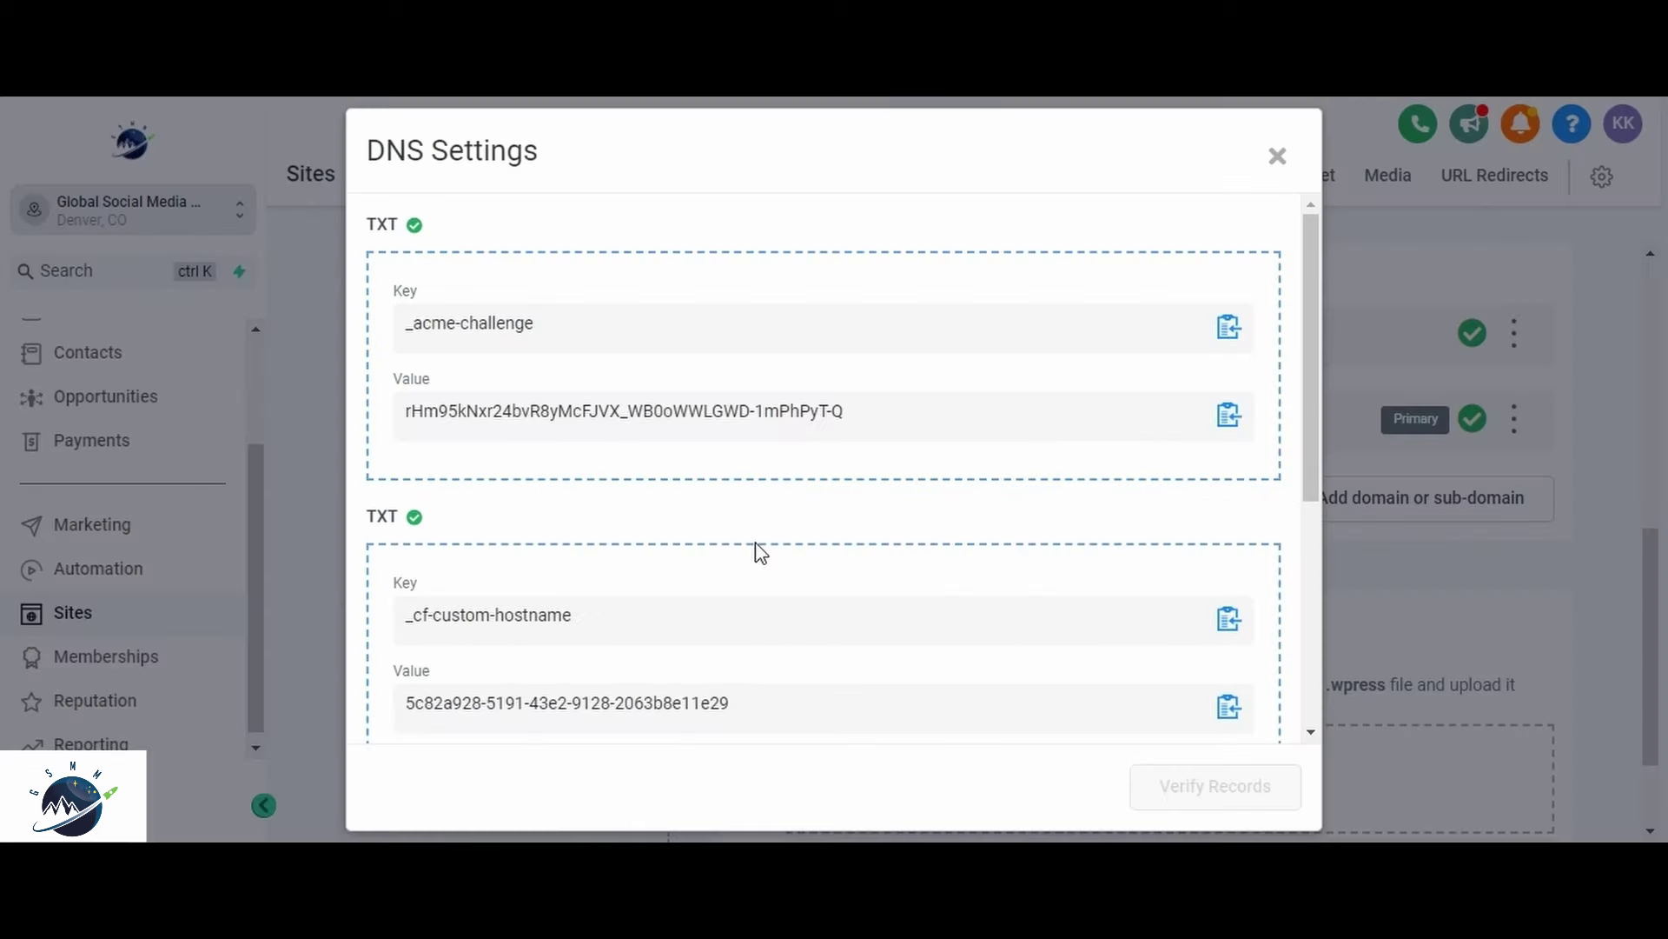
pyautogui.scroll(-3, 760, 551)
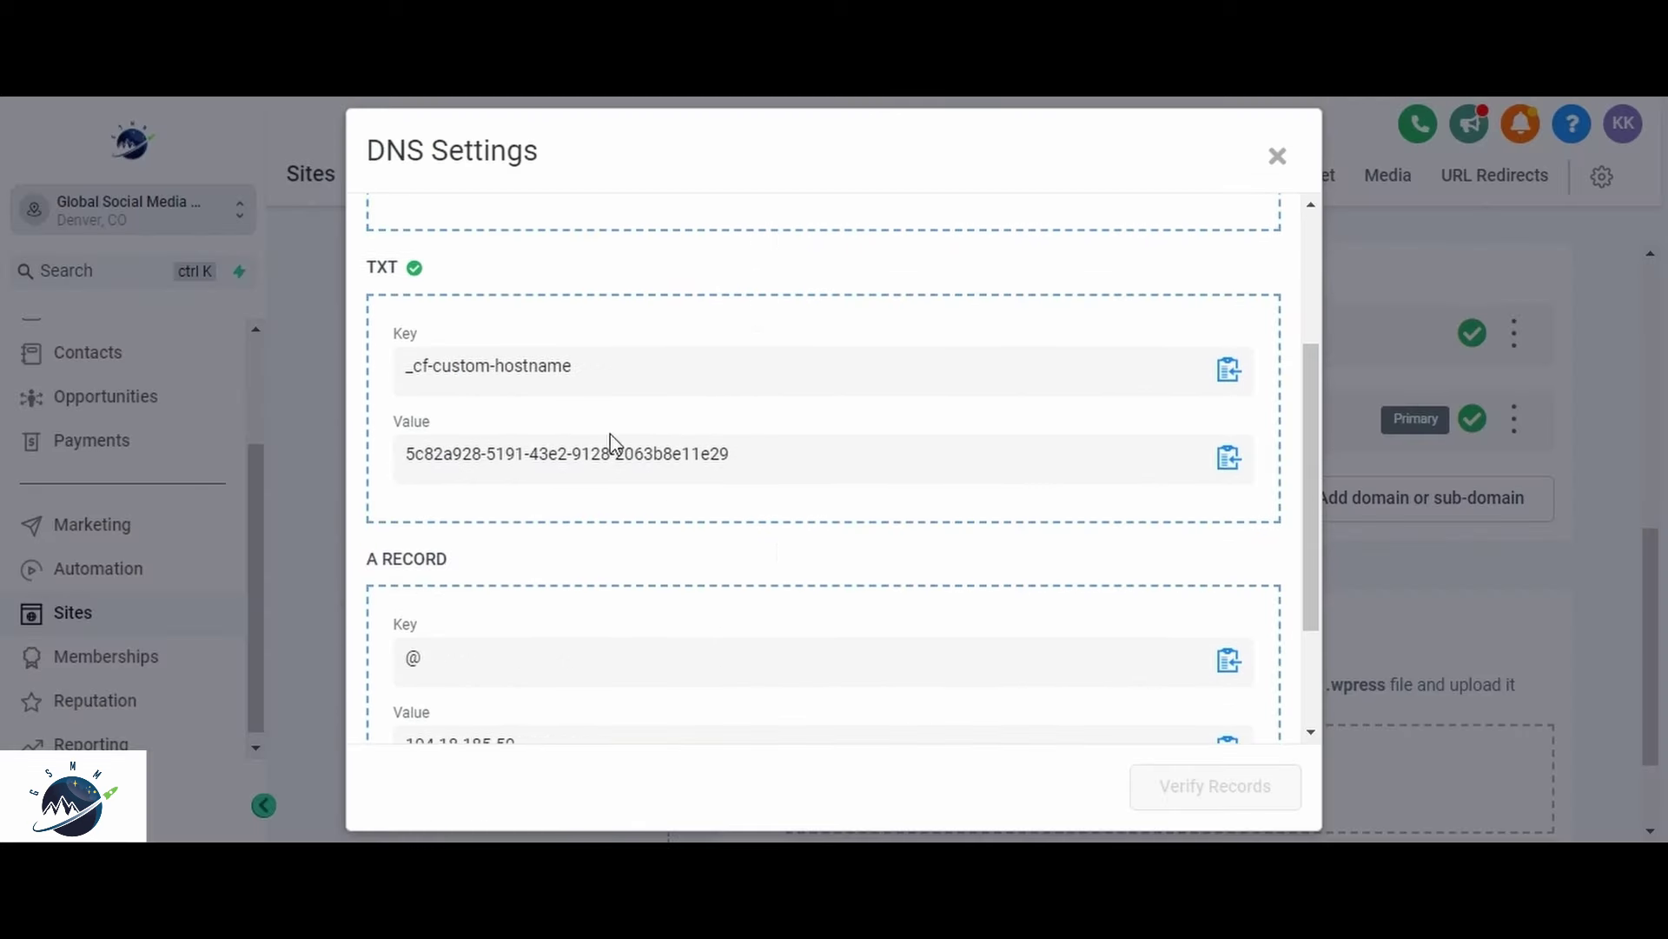
pyautogui.click(1229, 372)
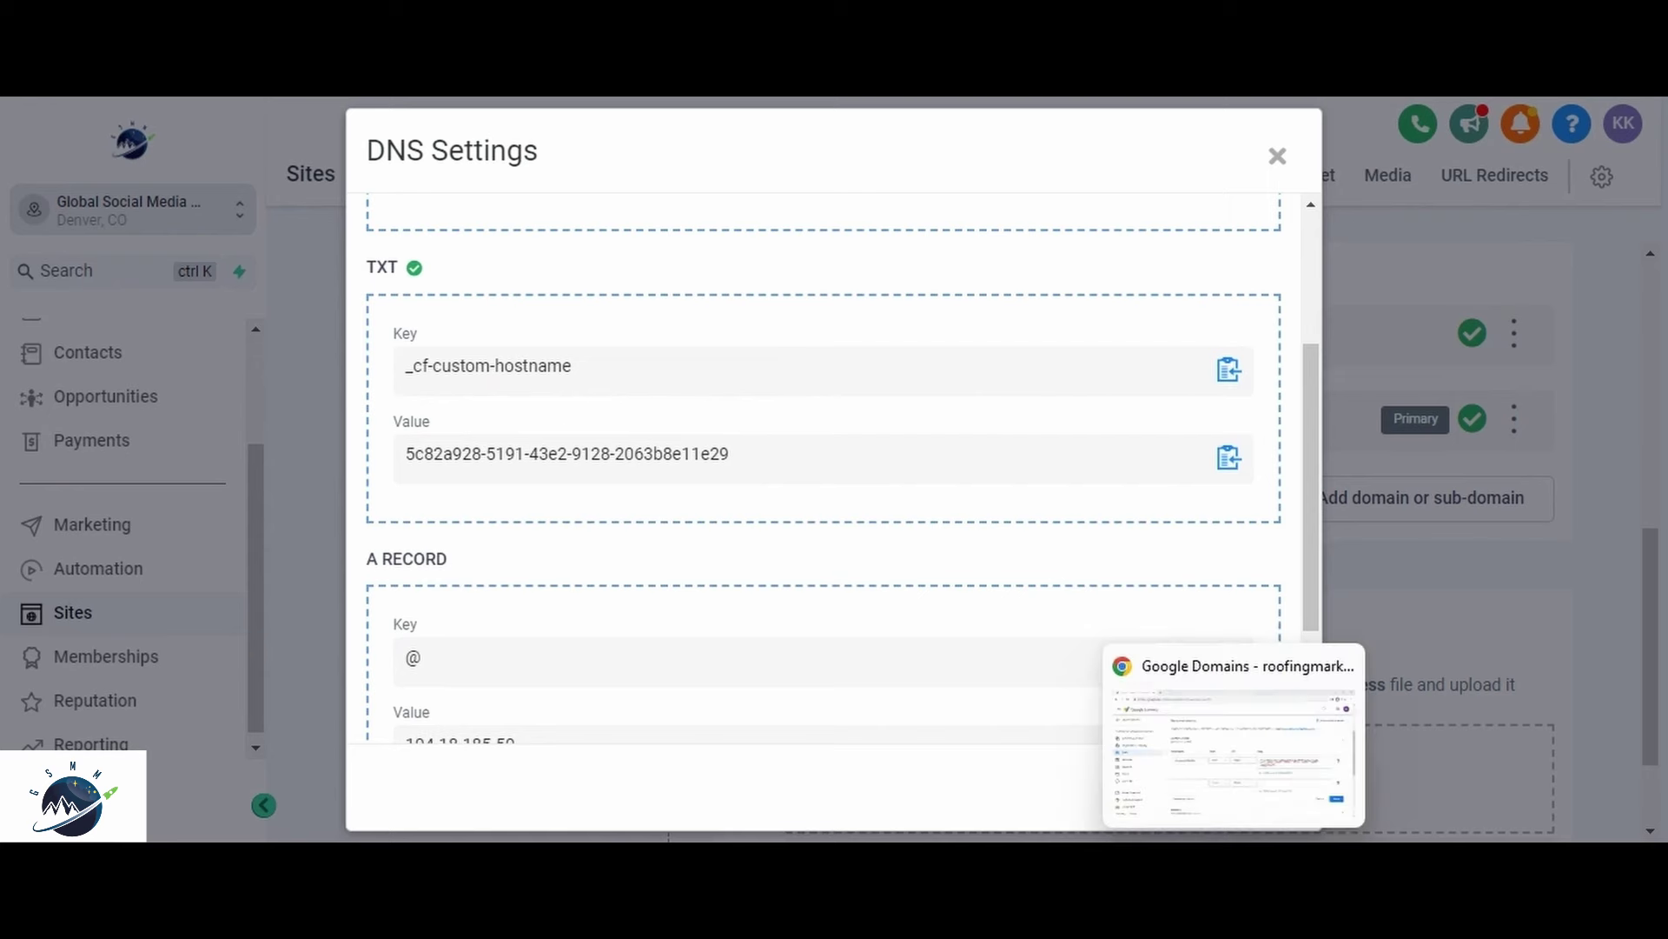
pyautogui.click(1234, 730)
pyautogui.hotkey('ctrl', 'v')
pyautogui.click(764, 613)
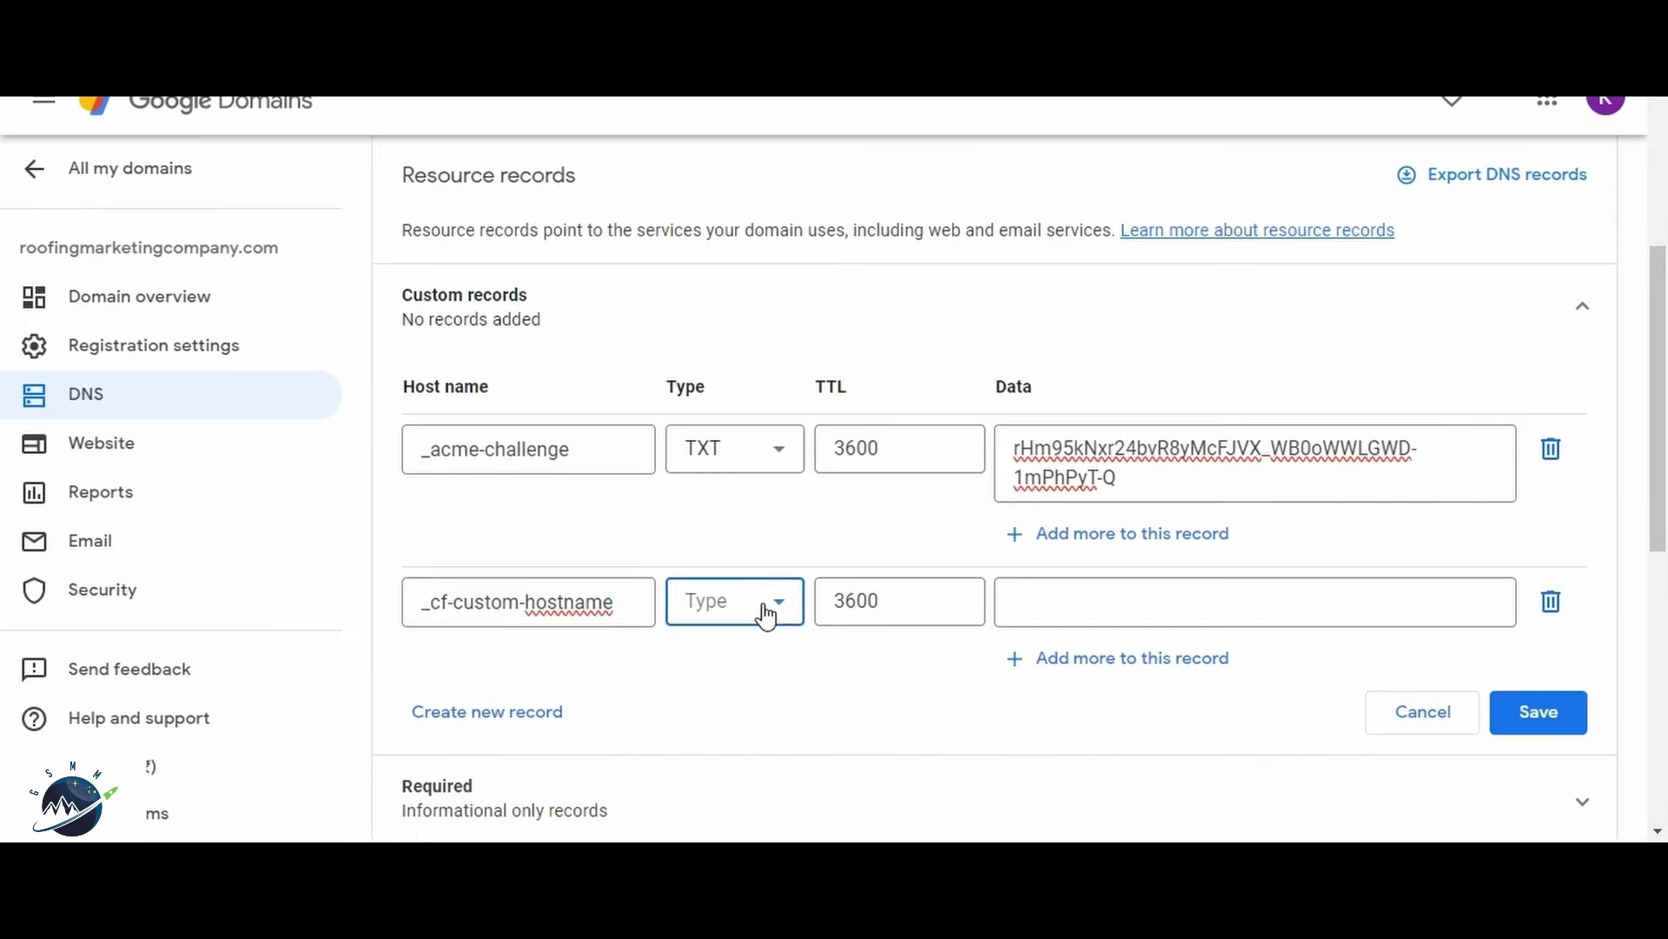
pyautogui.scroll(-5, 713, 447)
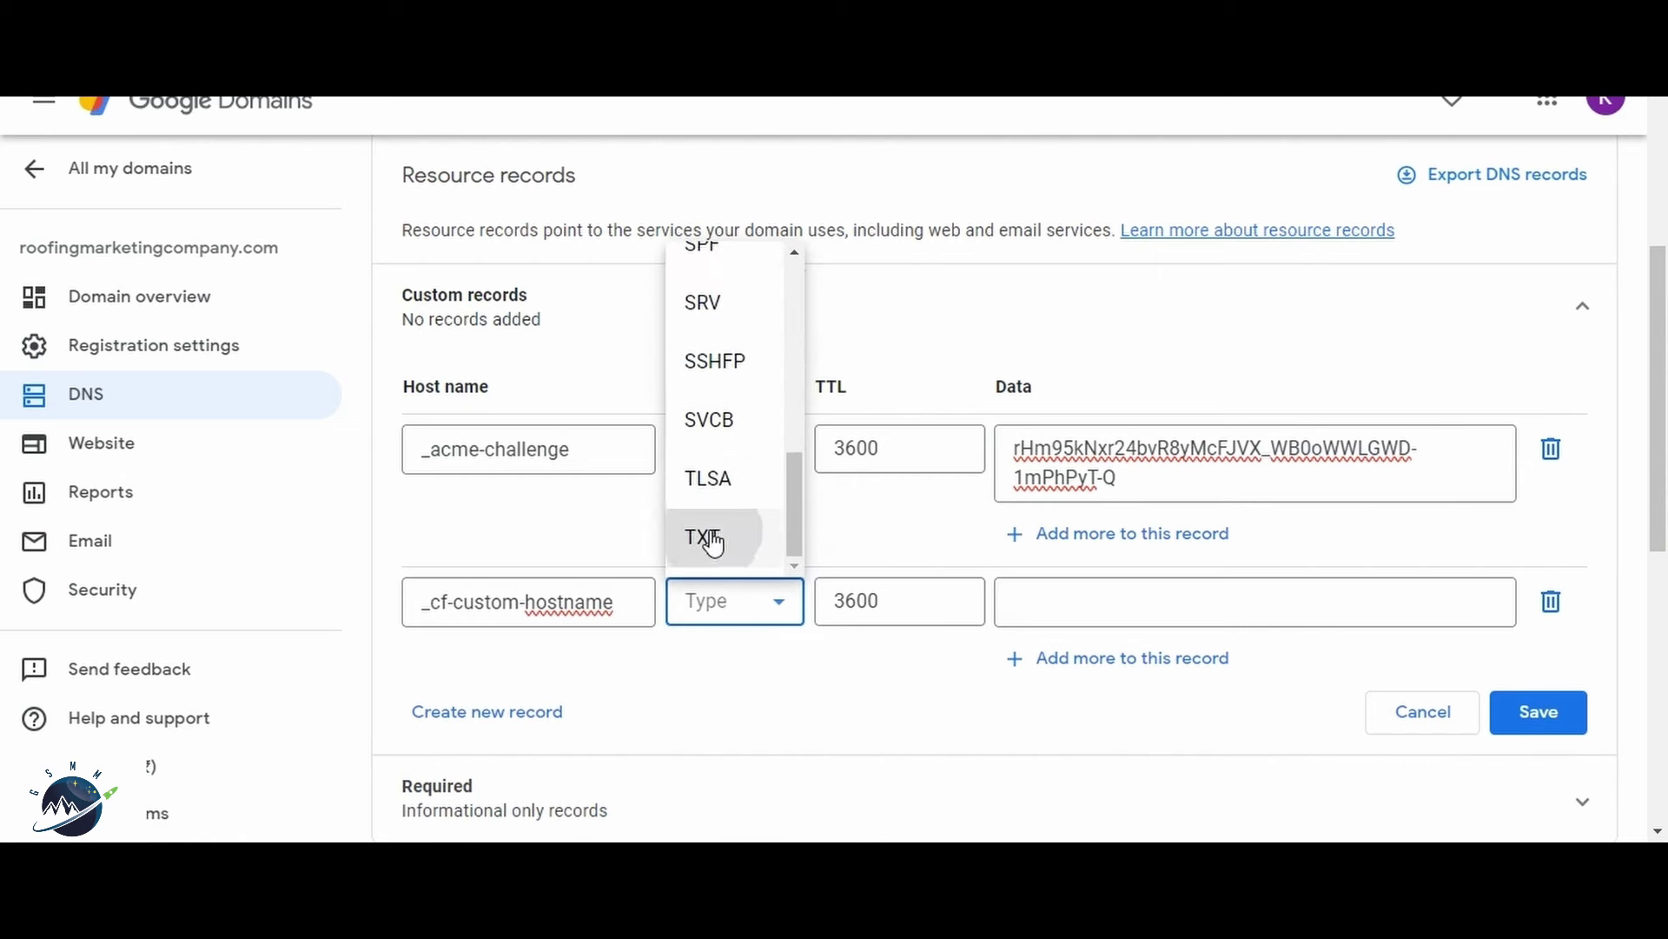
pyautogui.click(700, 540)
pyautogui.click(1127, 675)
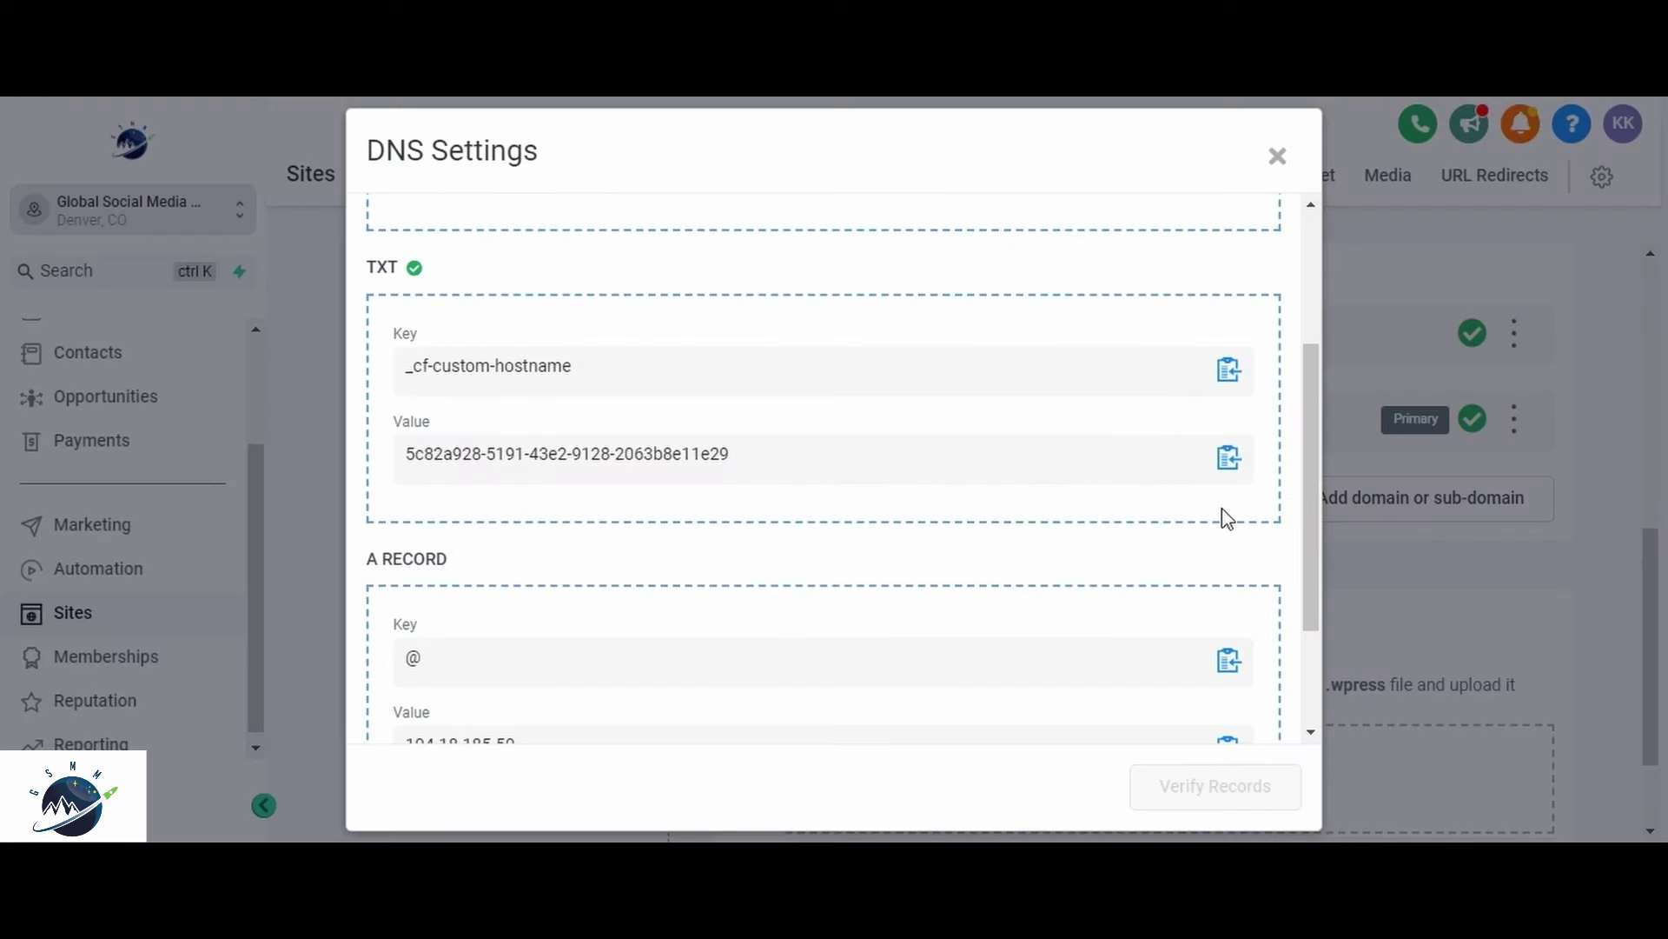
pyautogui.click(1229, 458)
pyautogui.hotkey('alt', 'Tab')
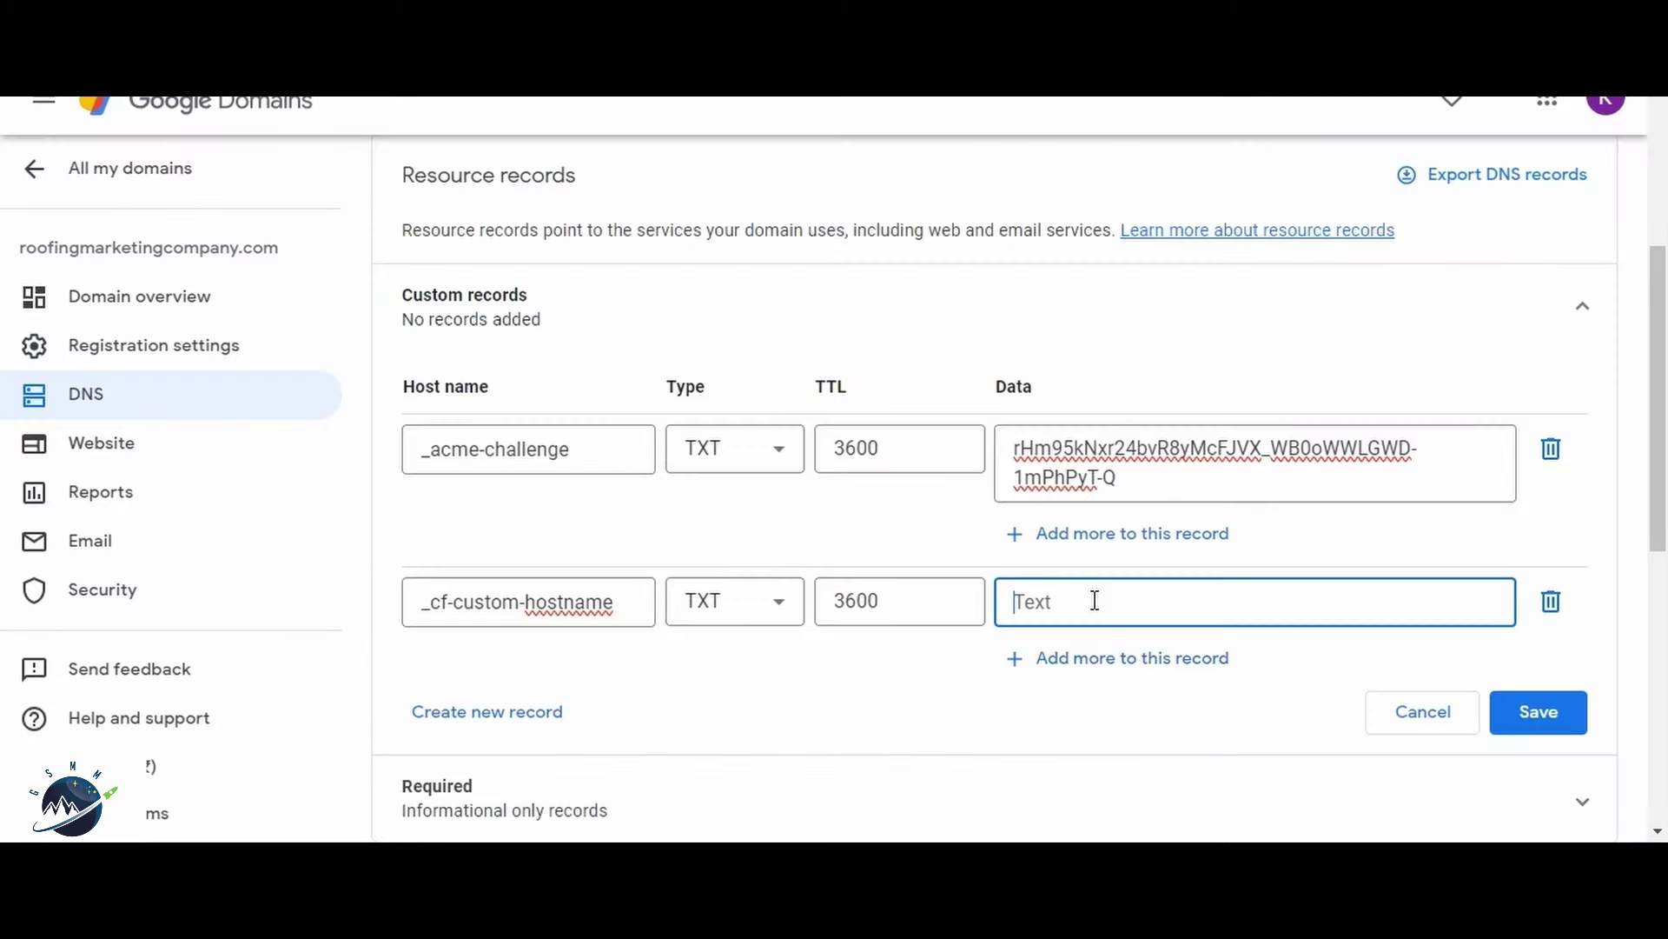
pyautogui.click(1094, 600)
pyautogui.hotkey('ctrl', 'v')
# Step: Add a third record of type A with host @ and data 104.18.185.50
pyautogui.click(466, 714)
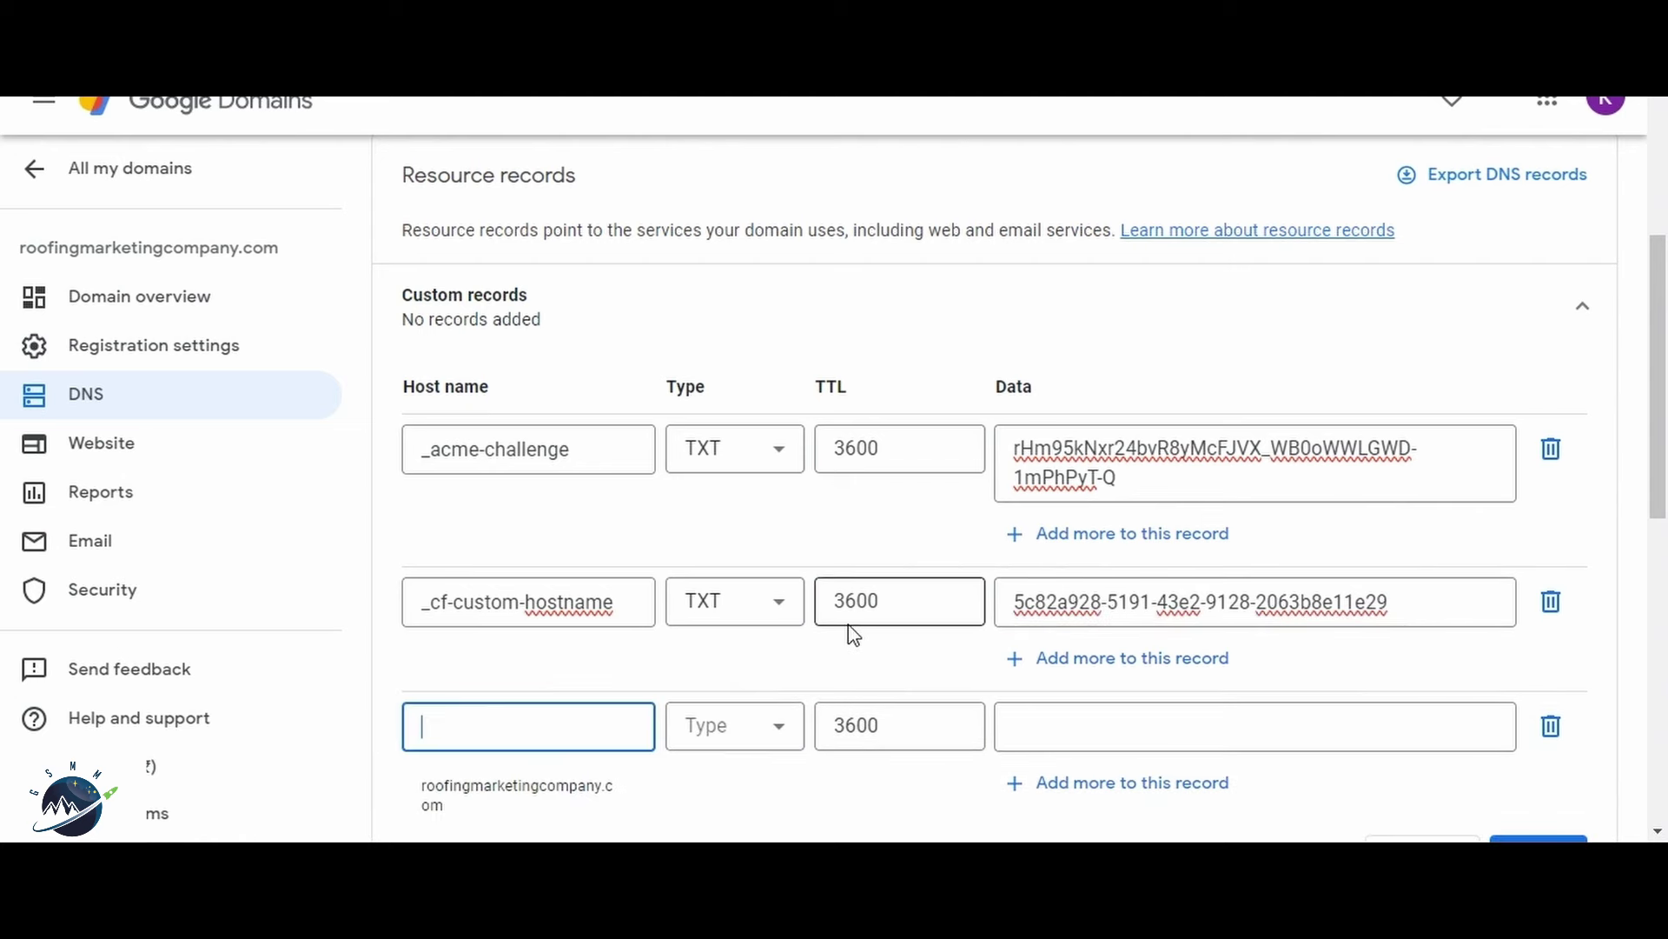
pyautogui.scroll(-4, 848, 624)
pyautogui.hotkey('alt', 'Tab')
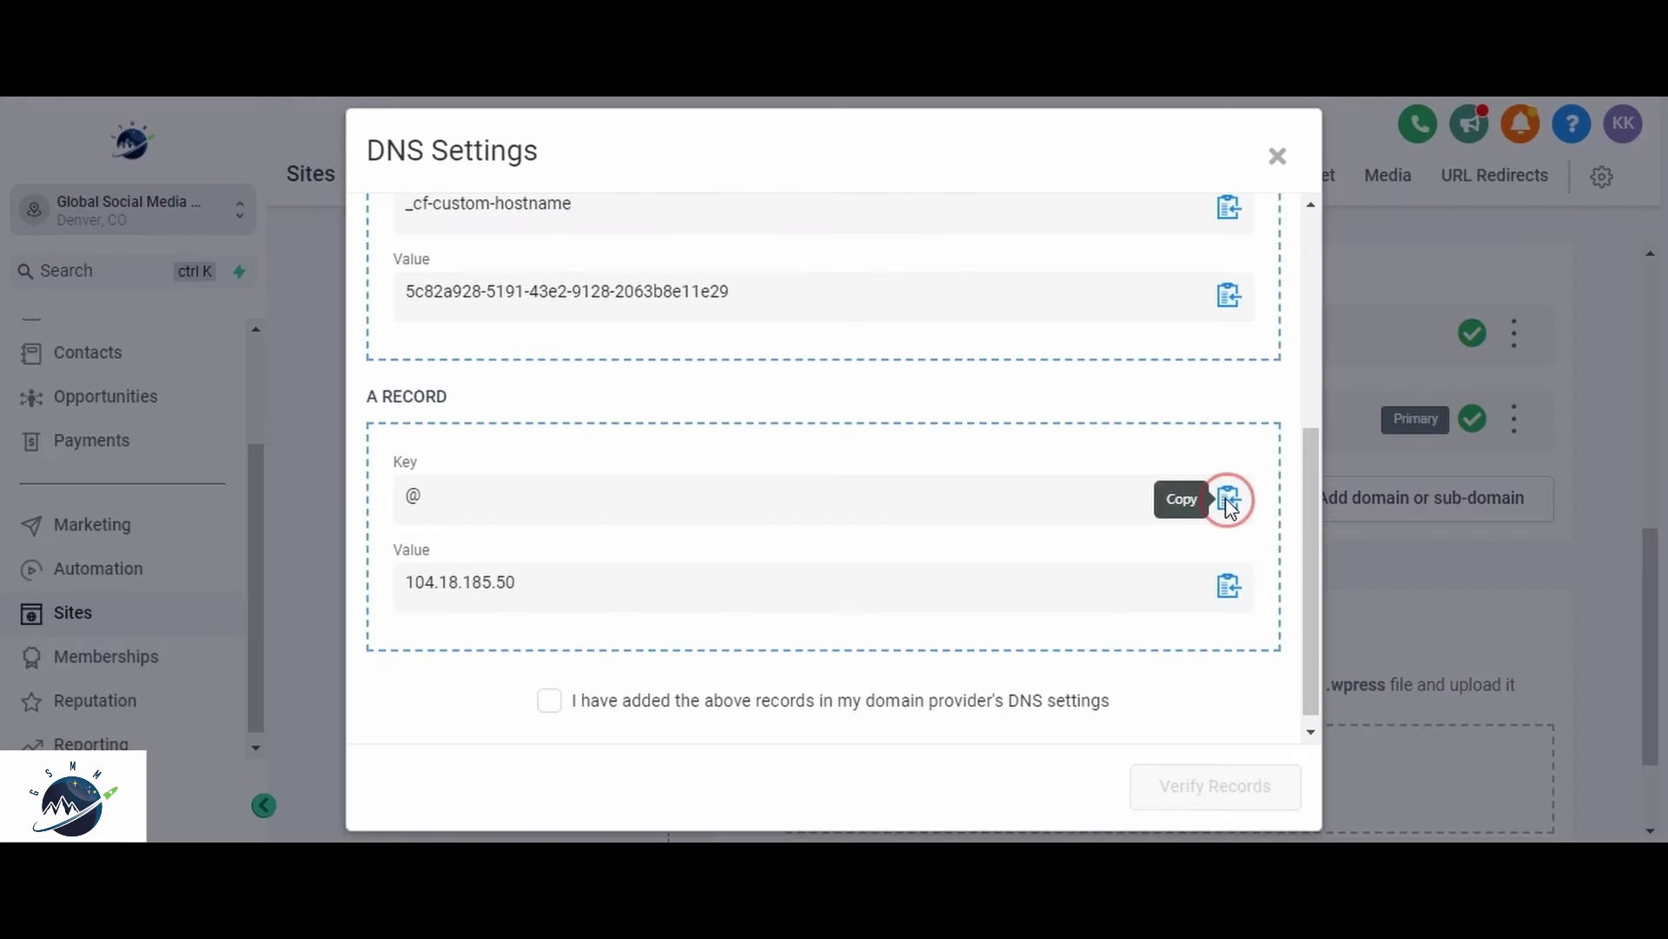
pyautogui.hotkey('alt', 'Tab')
pyautogui.hotkey('ctrl', 'v')
pyautogui.click(737, 382)
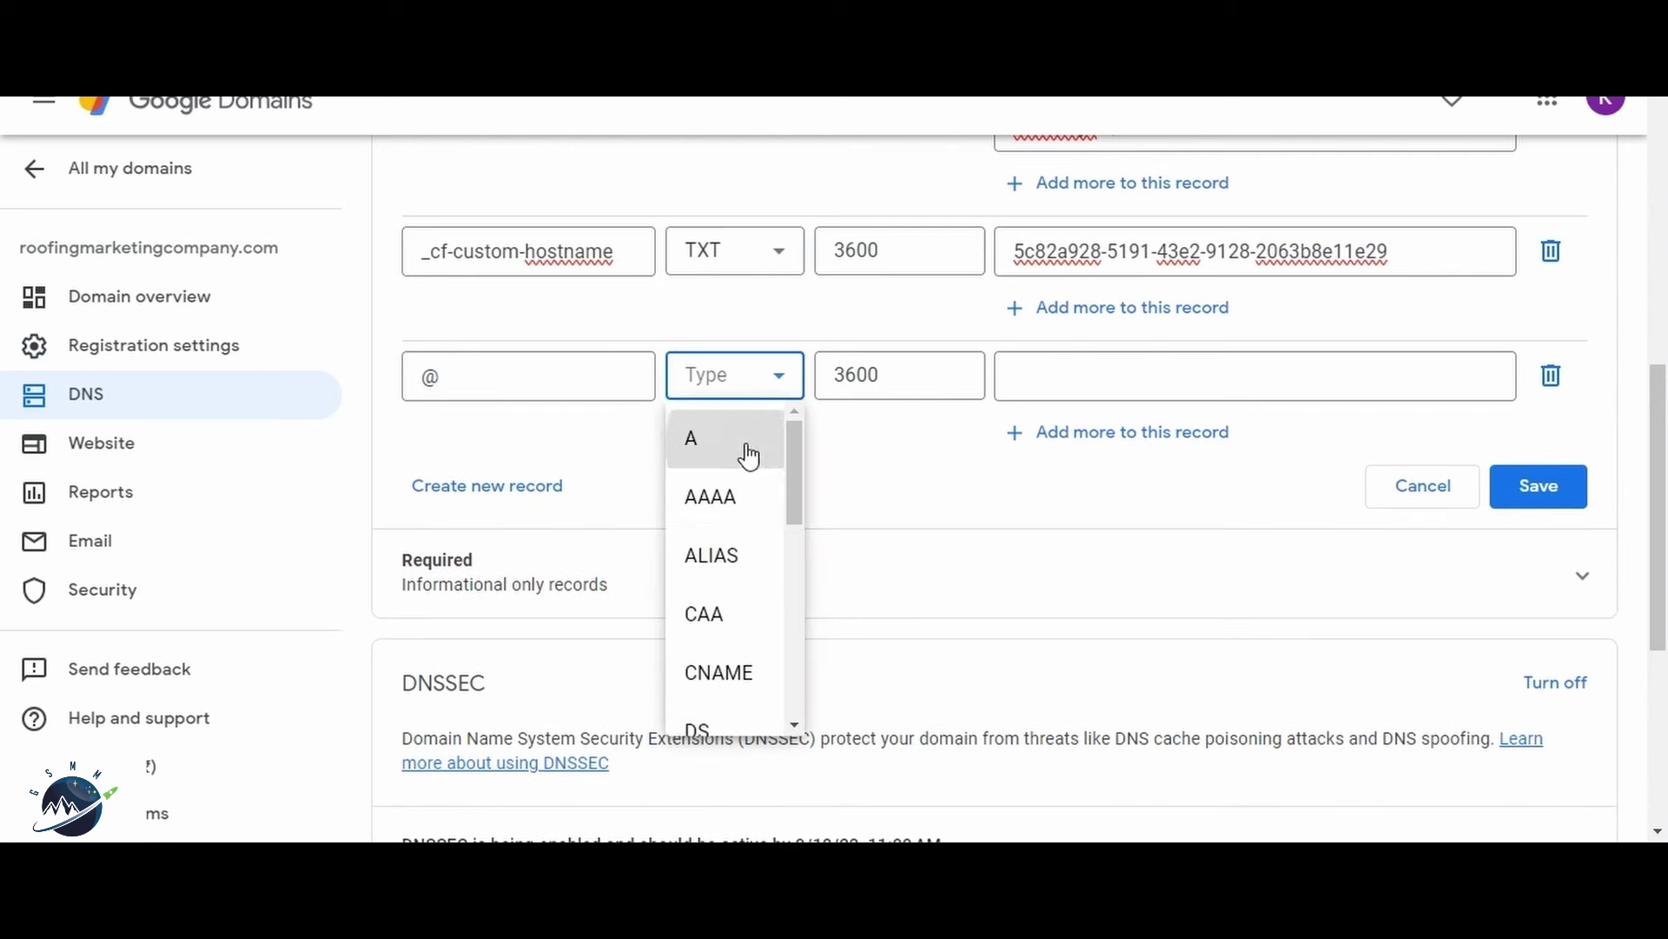
pyautogui.click(745, 448)
pyautogui.hotkey('alt', 'Tab')
pyautogui.click(1229, 587)
pyautogui.hotkey('alt', 'Tab')
pyautogui.click(1147, 376)
pyautogui.hotkey('ctrl', 'v')
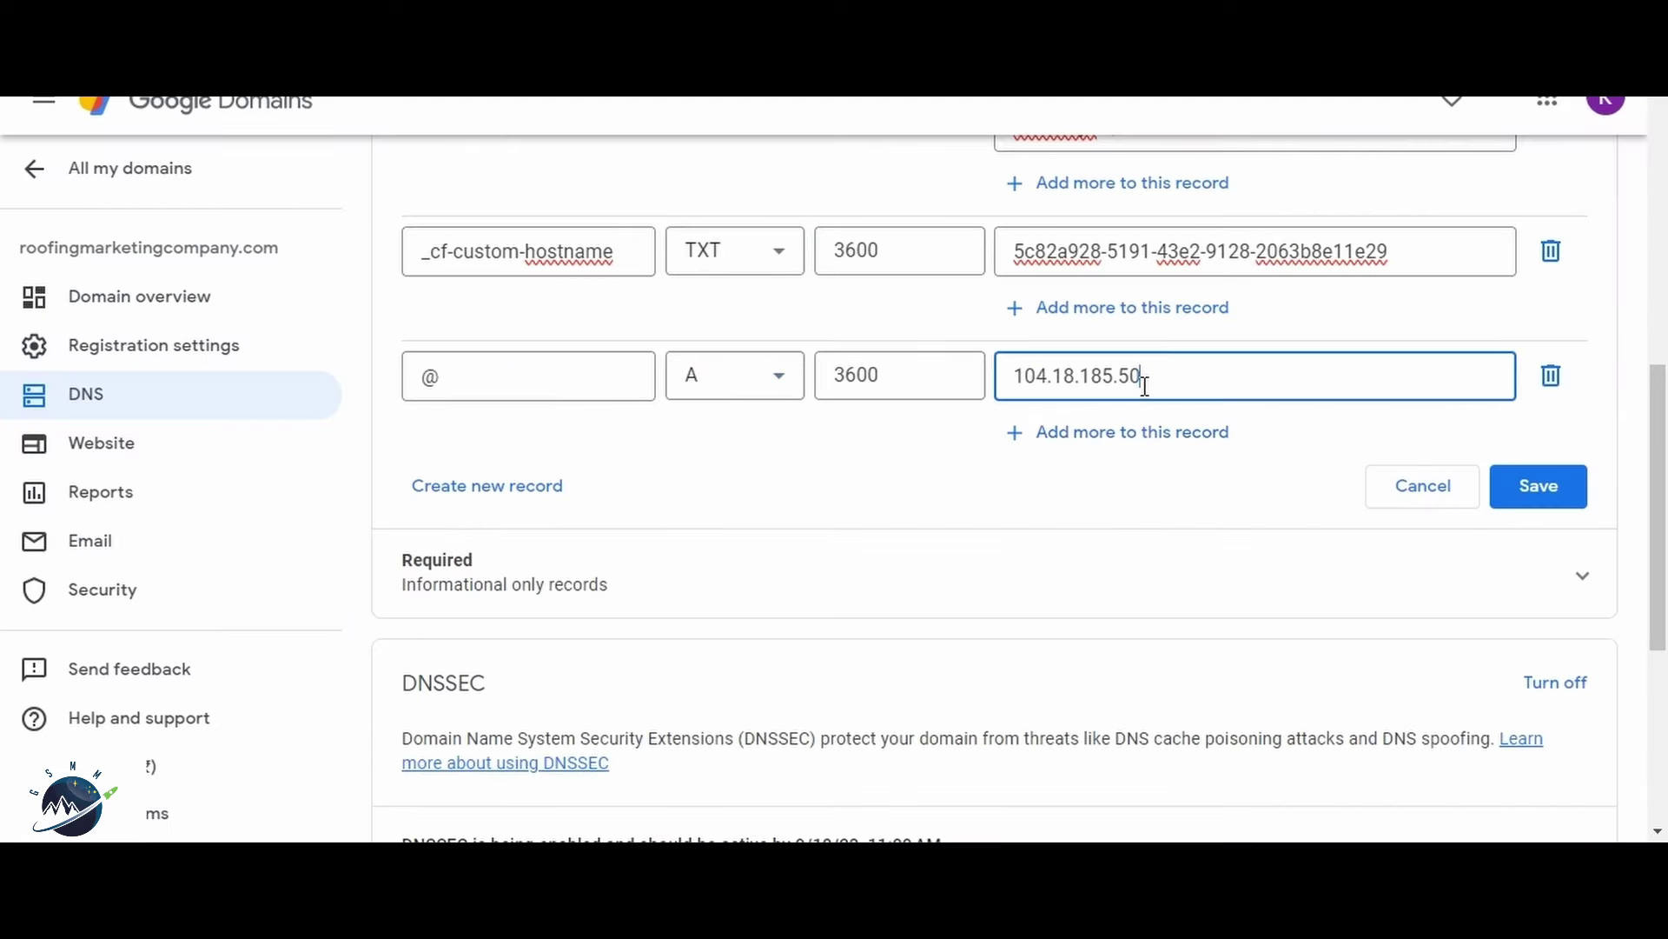
# Step: Save the custom records, clearing @ from the A record's host name and saving again
pyautogui.scroll(3, 1343, 491)
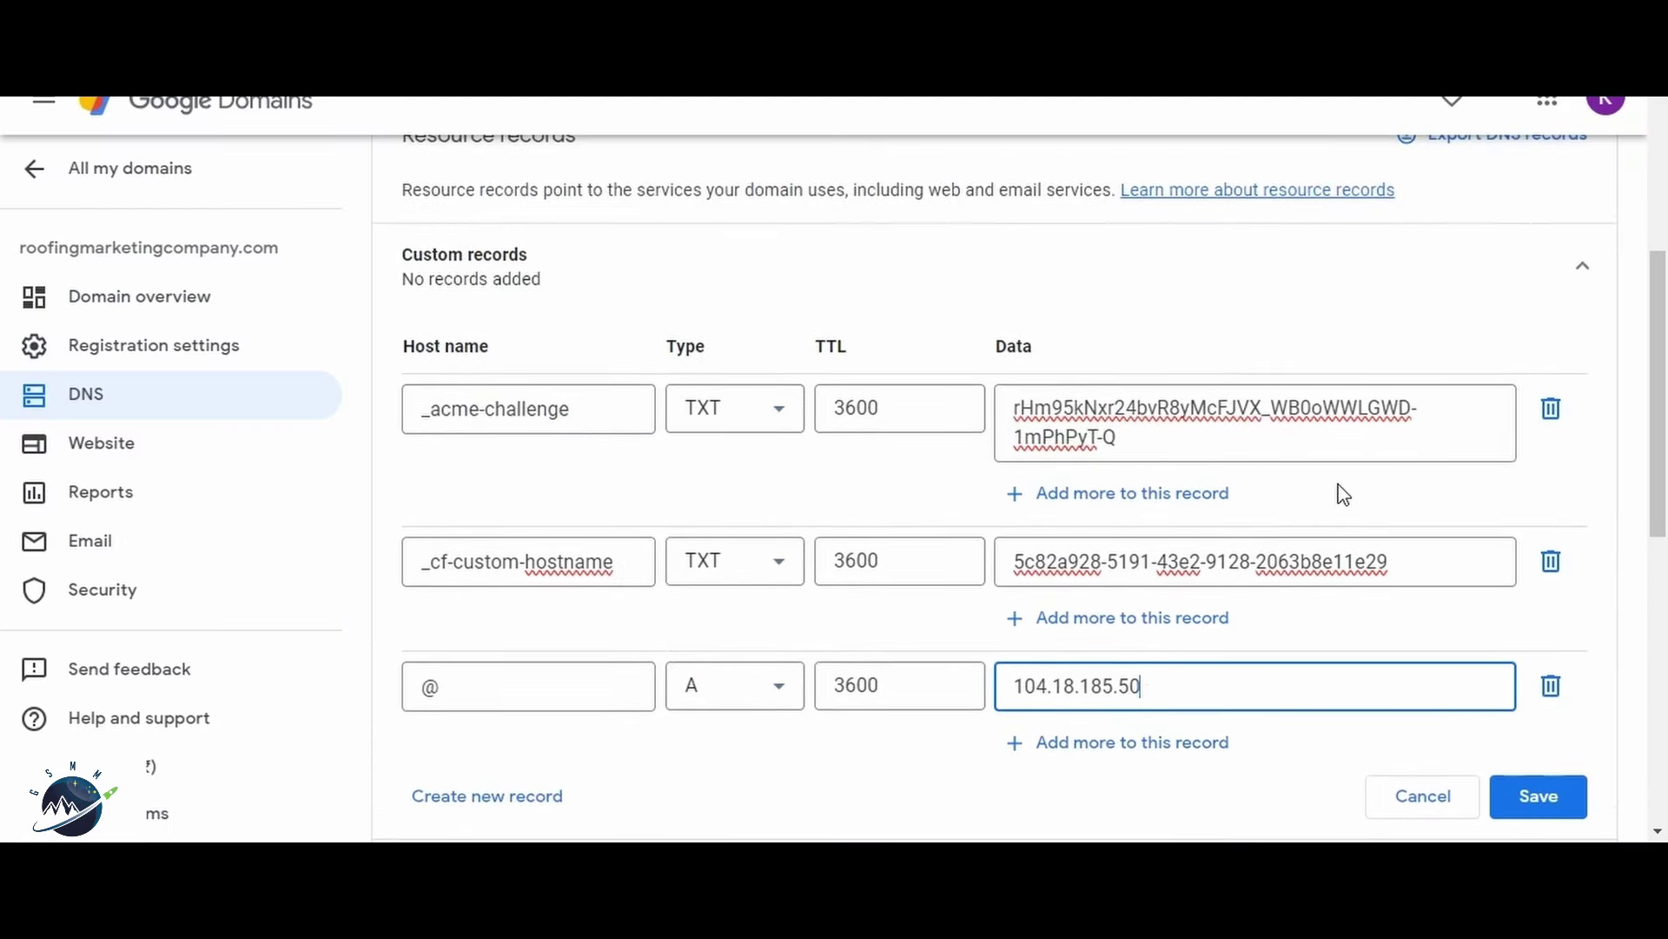
pyautogui.scroll(-2, 1343, 493)
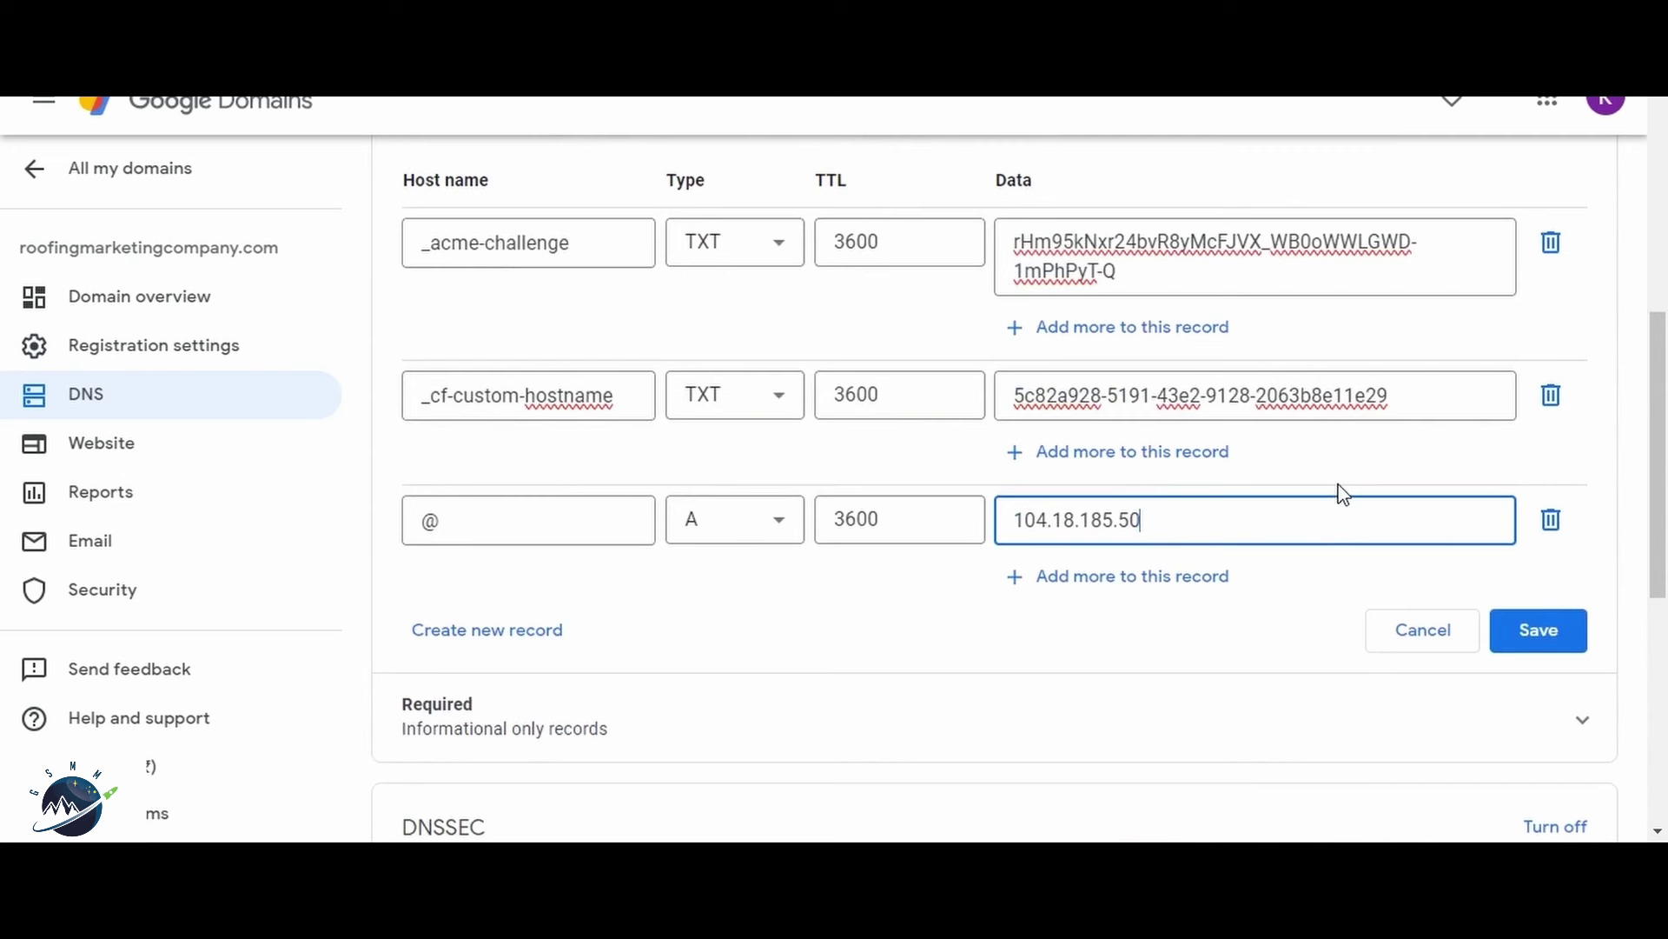
pyautogui.click(1551, 643)
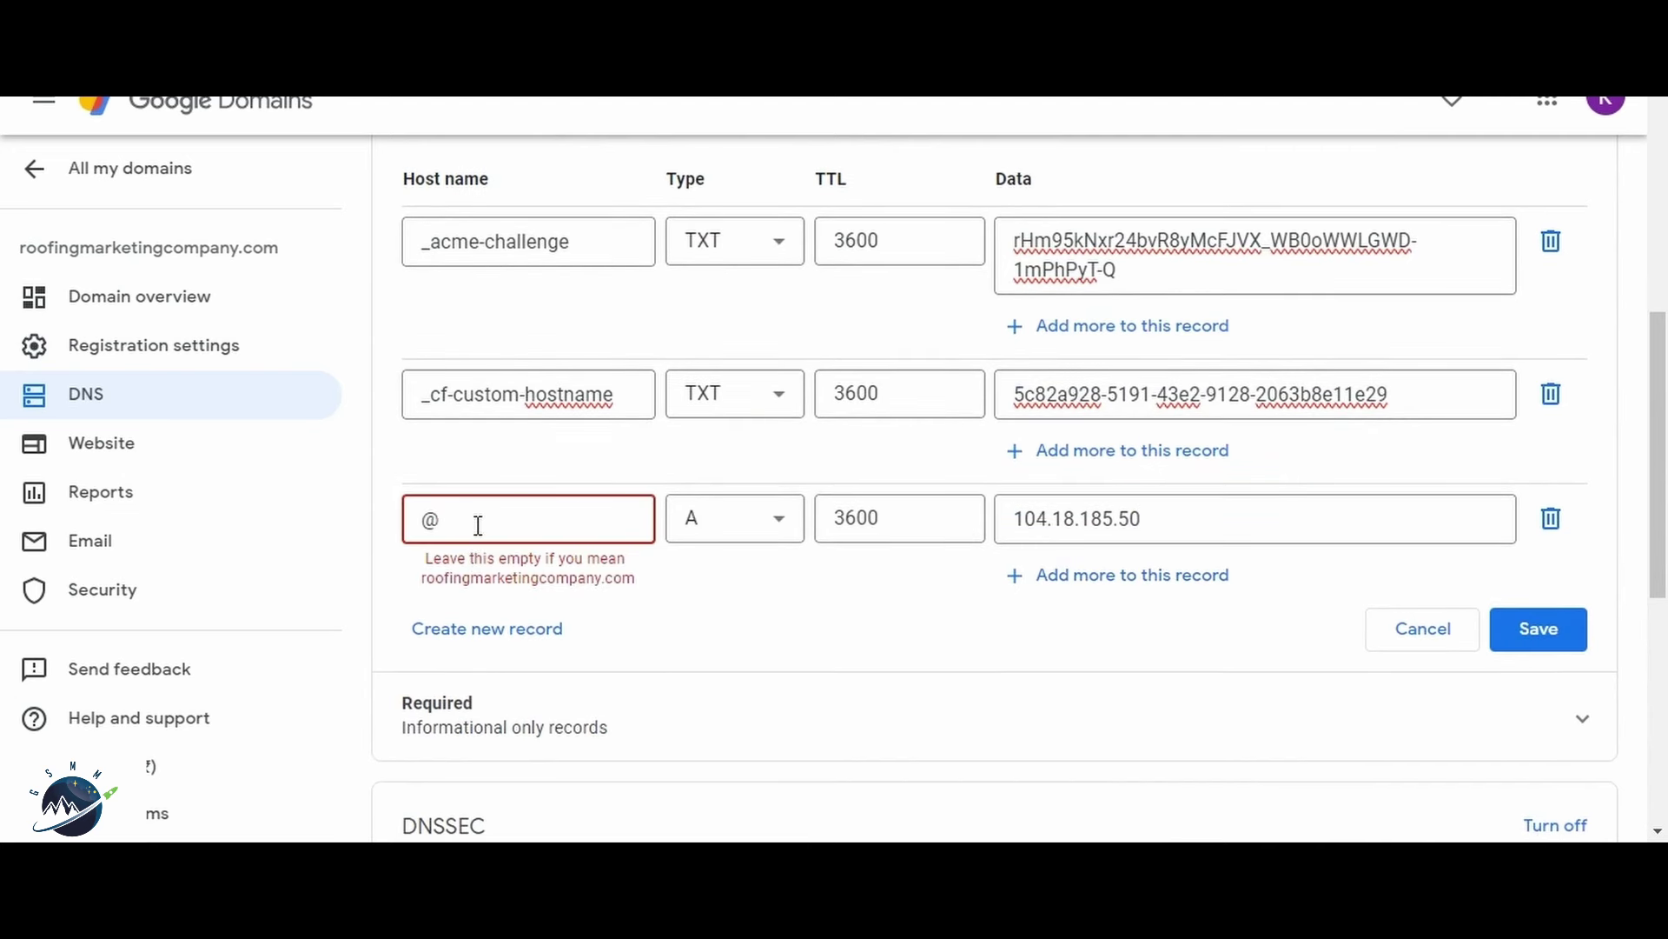
pyautogui.press('BackSpace')
pyautogui.scroll(-1, 1532, 581)
pyautogui.click(1534, 573)
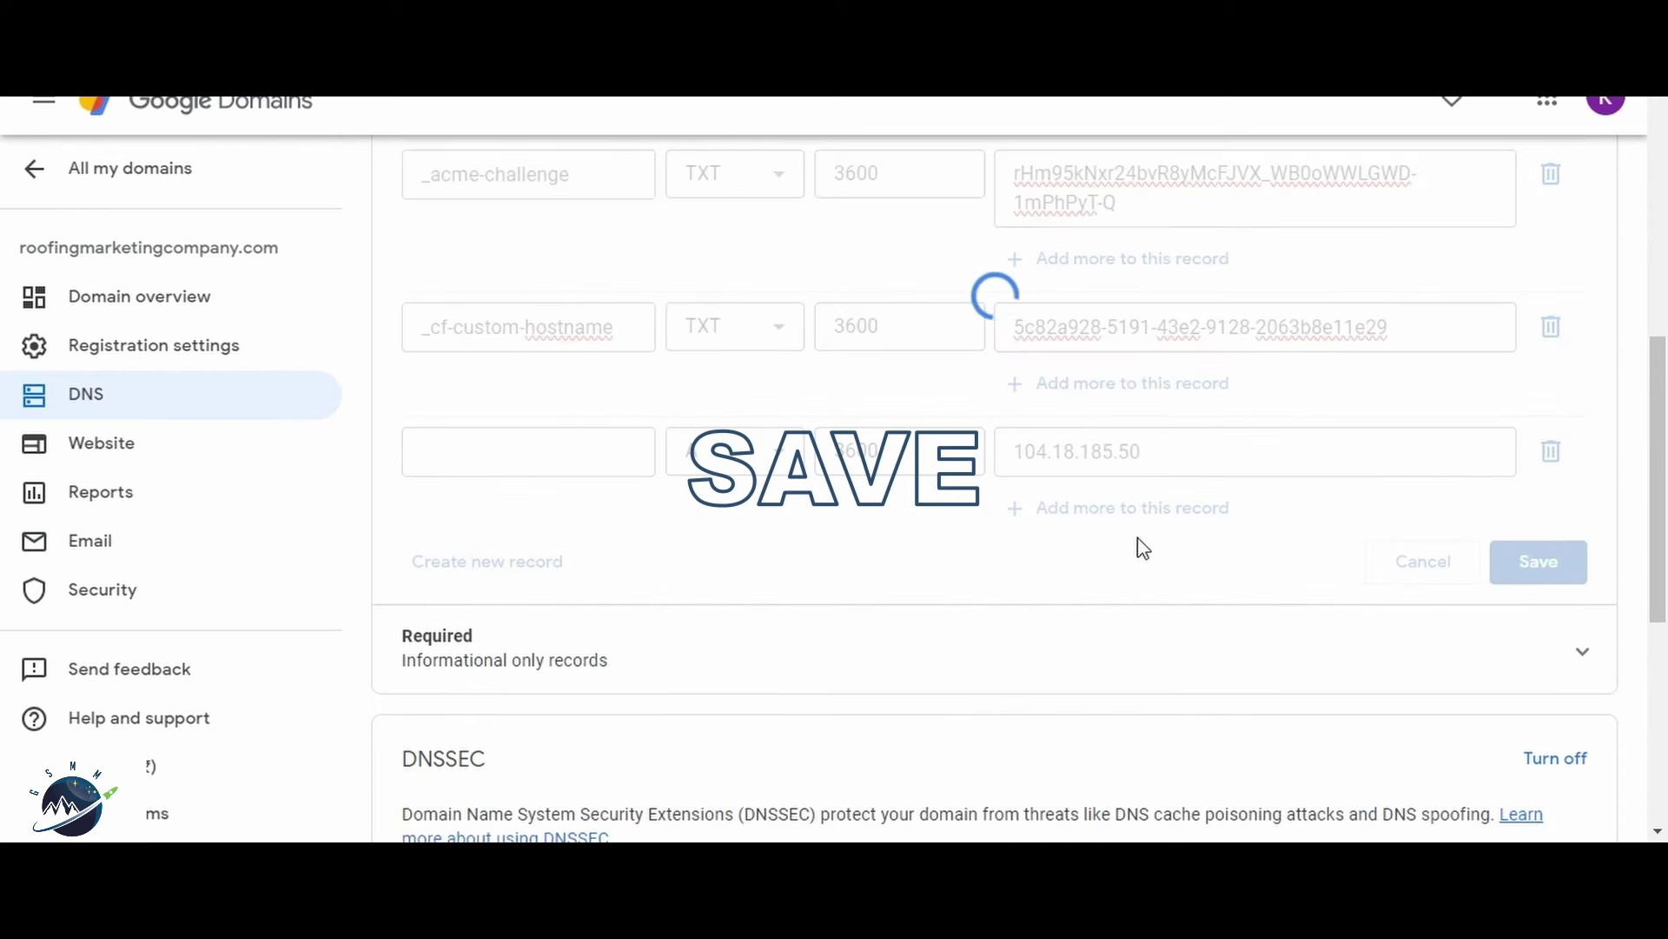
# Step: Review the saved root A record to 104.18.185.50 and the _acme-challenge and _cf-custom-hostname TXT records
pyautogui.scroll(3, 1144, 548)
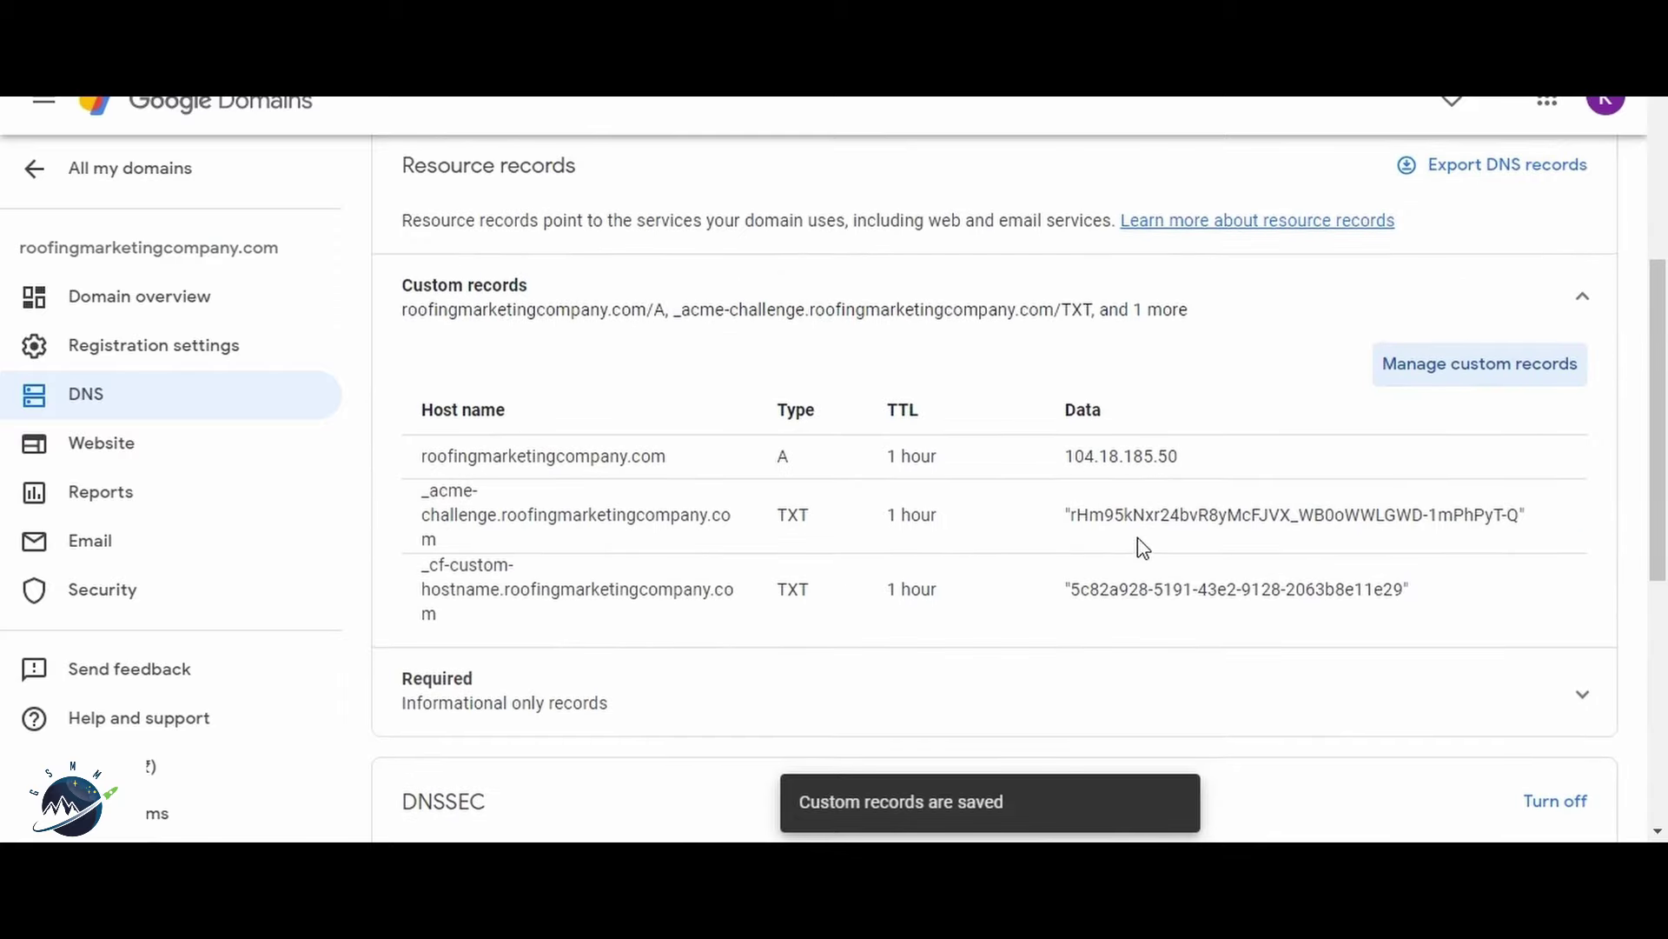
pyautogui.scroll(-6, 1144, 548)
pyautogui.scroll(-1, 1144, 548)
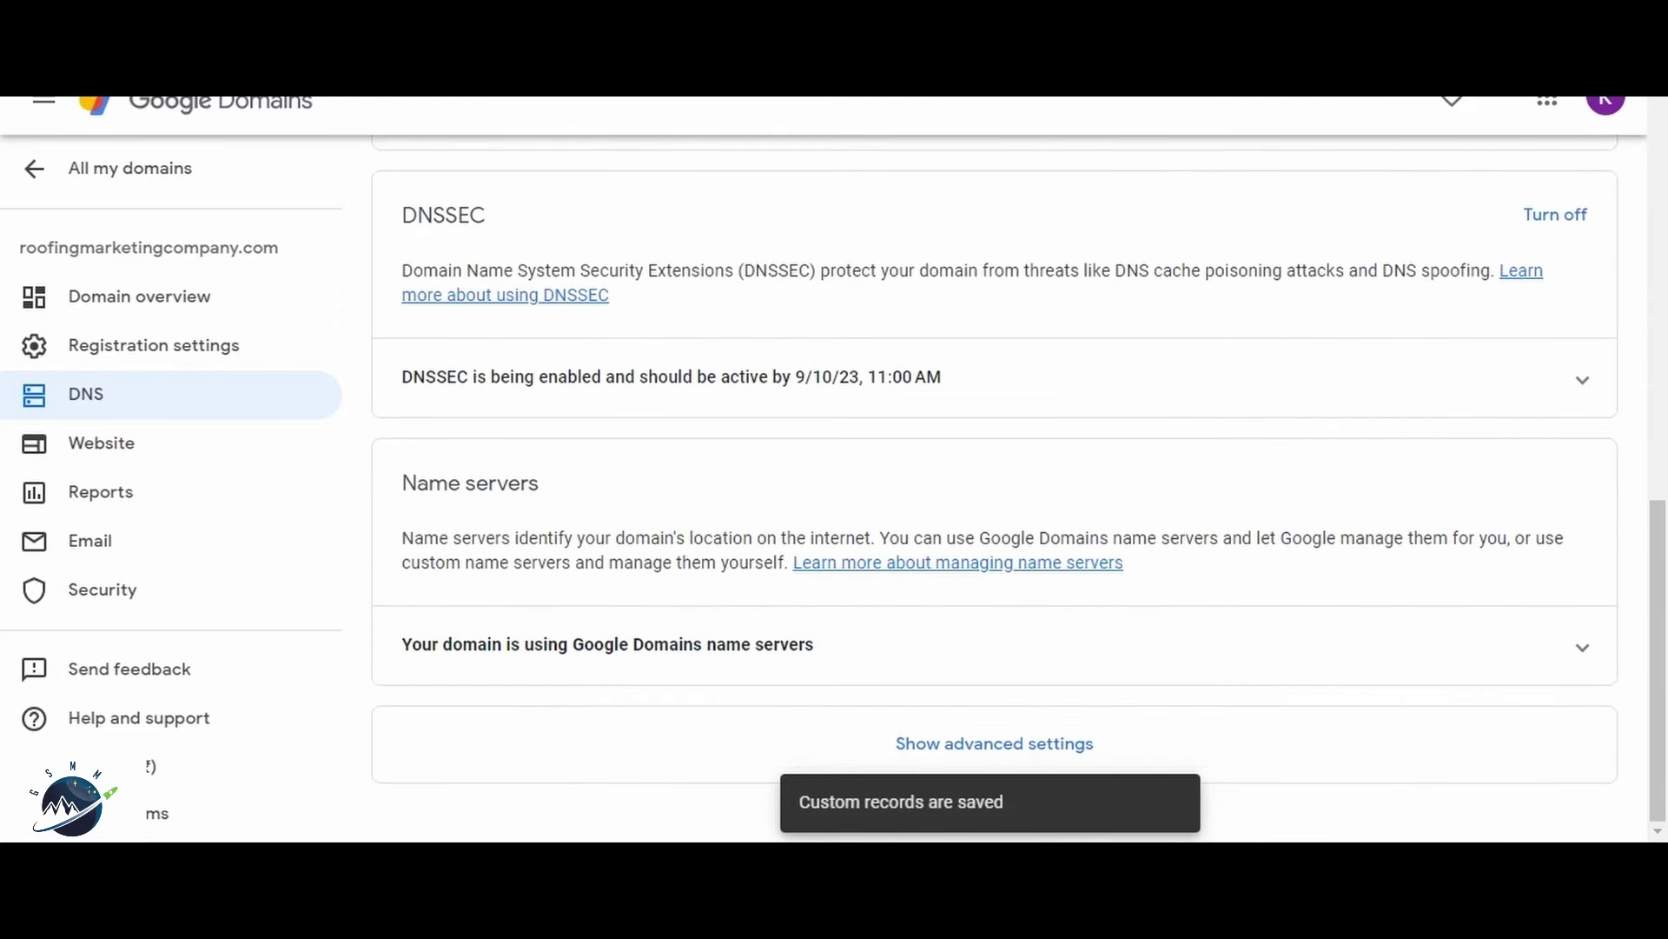
pyautogui.moveTo(1126, 838)
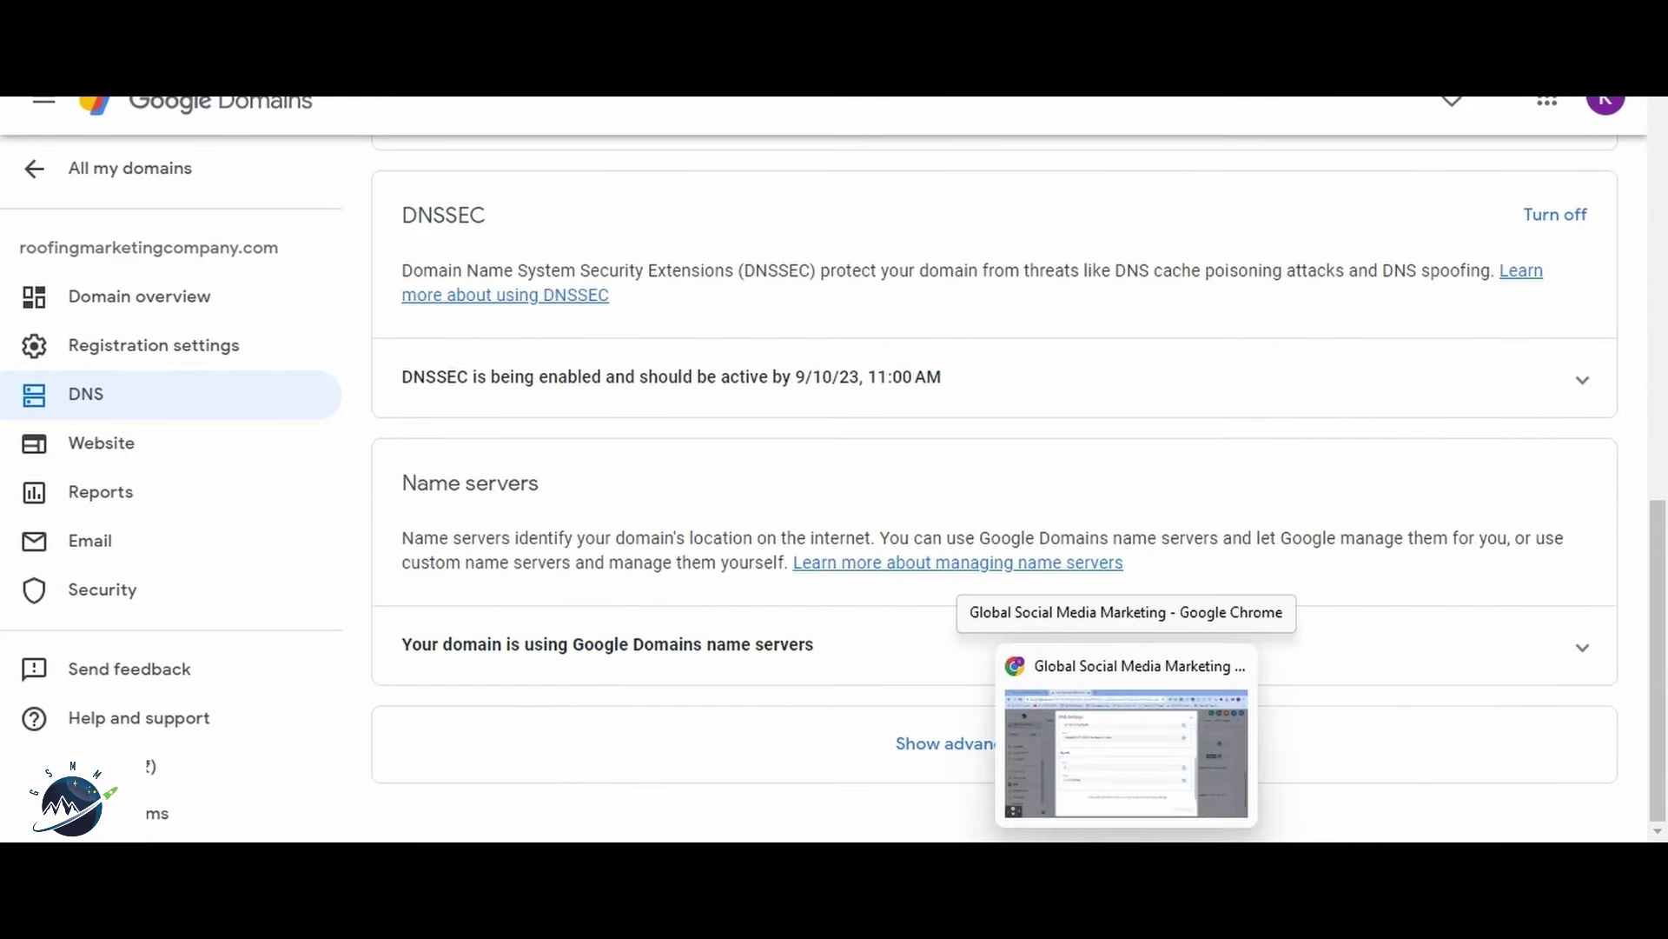
# Step: Confirm the records were added and verify them until roofingmarketingcompany.com is detected as the primary domain
pyautogui.click(1126, 753)
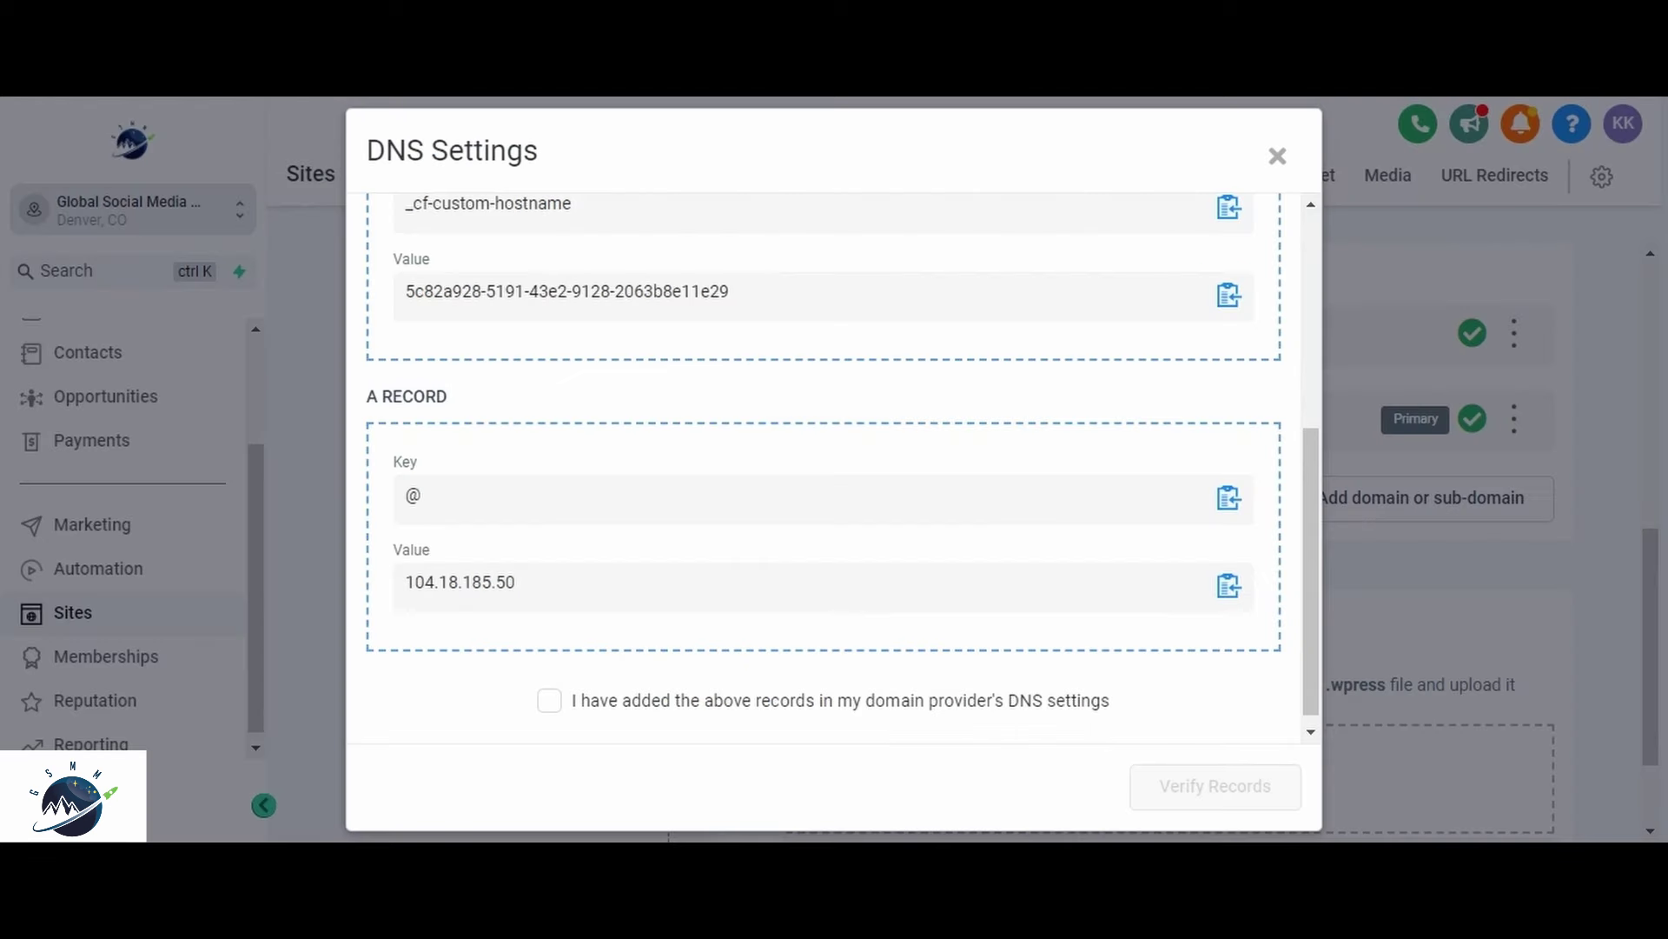
pyautogui.scroll(-1, 1074, 539)
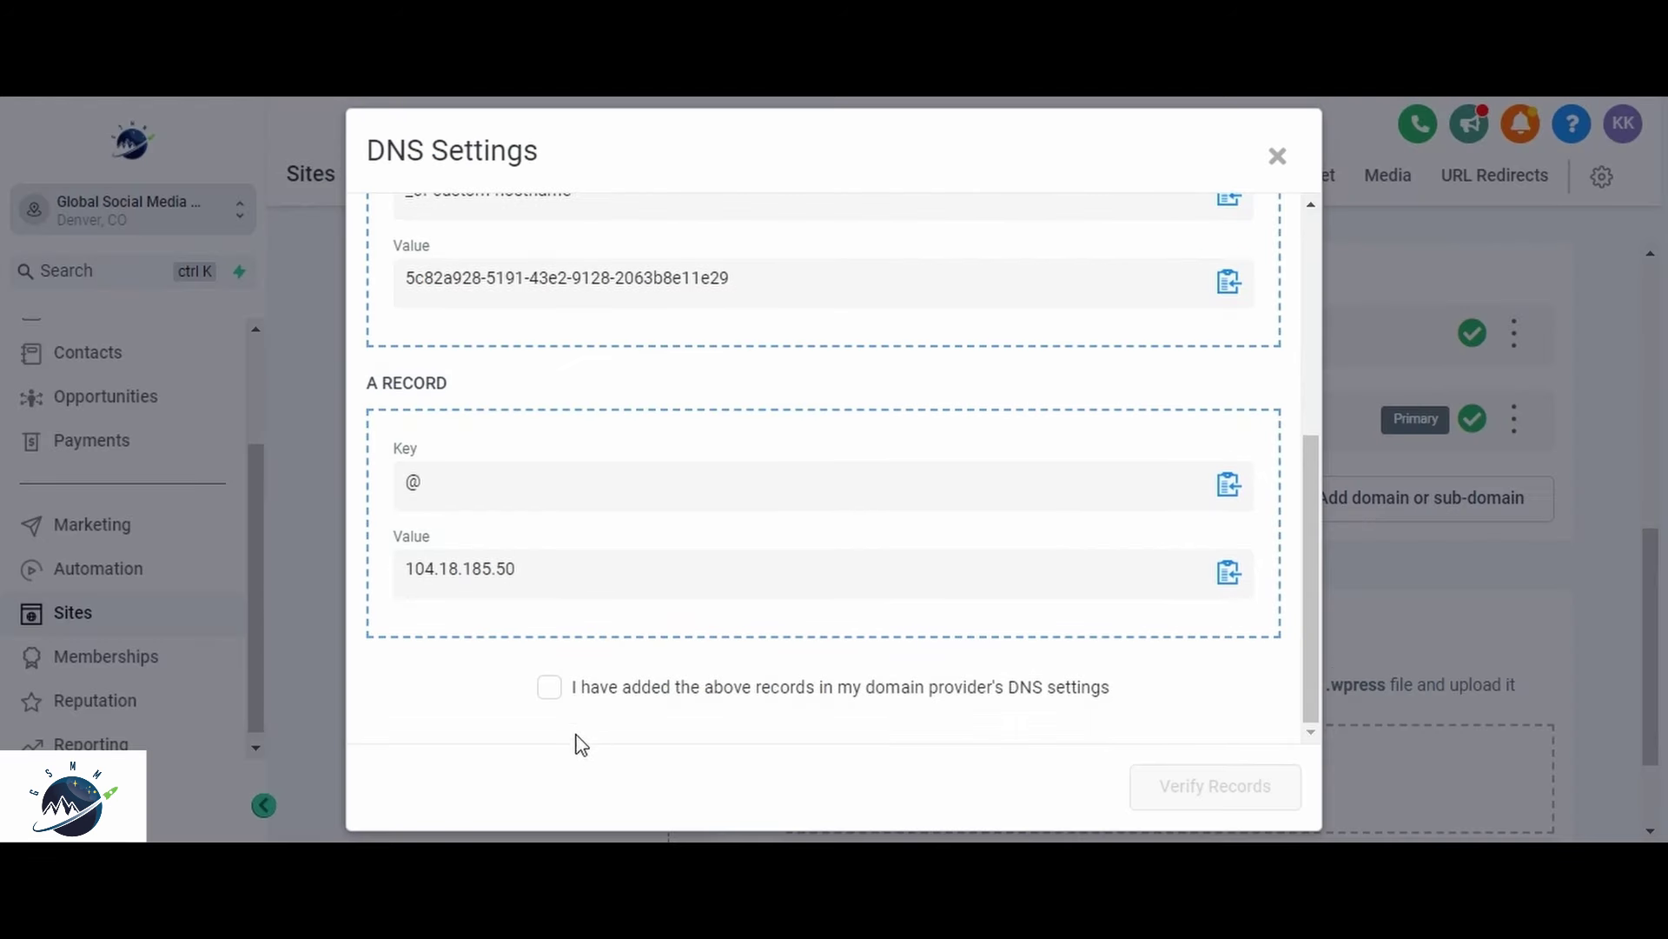
pyautogui.click(554, 695)
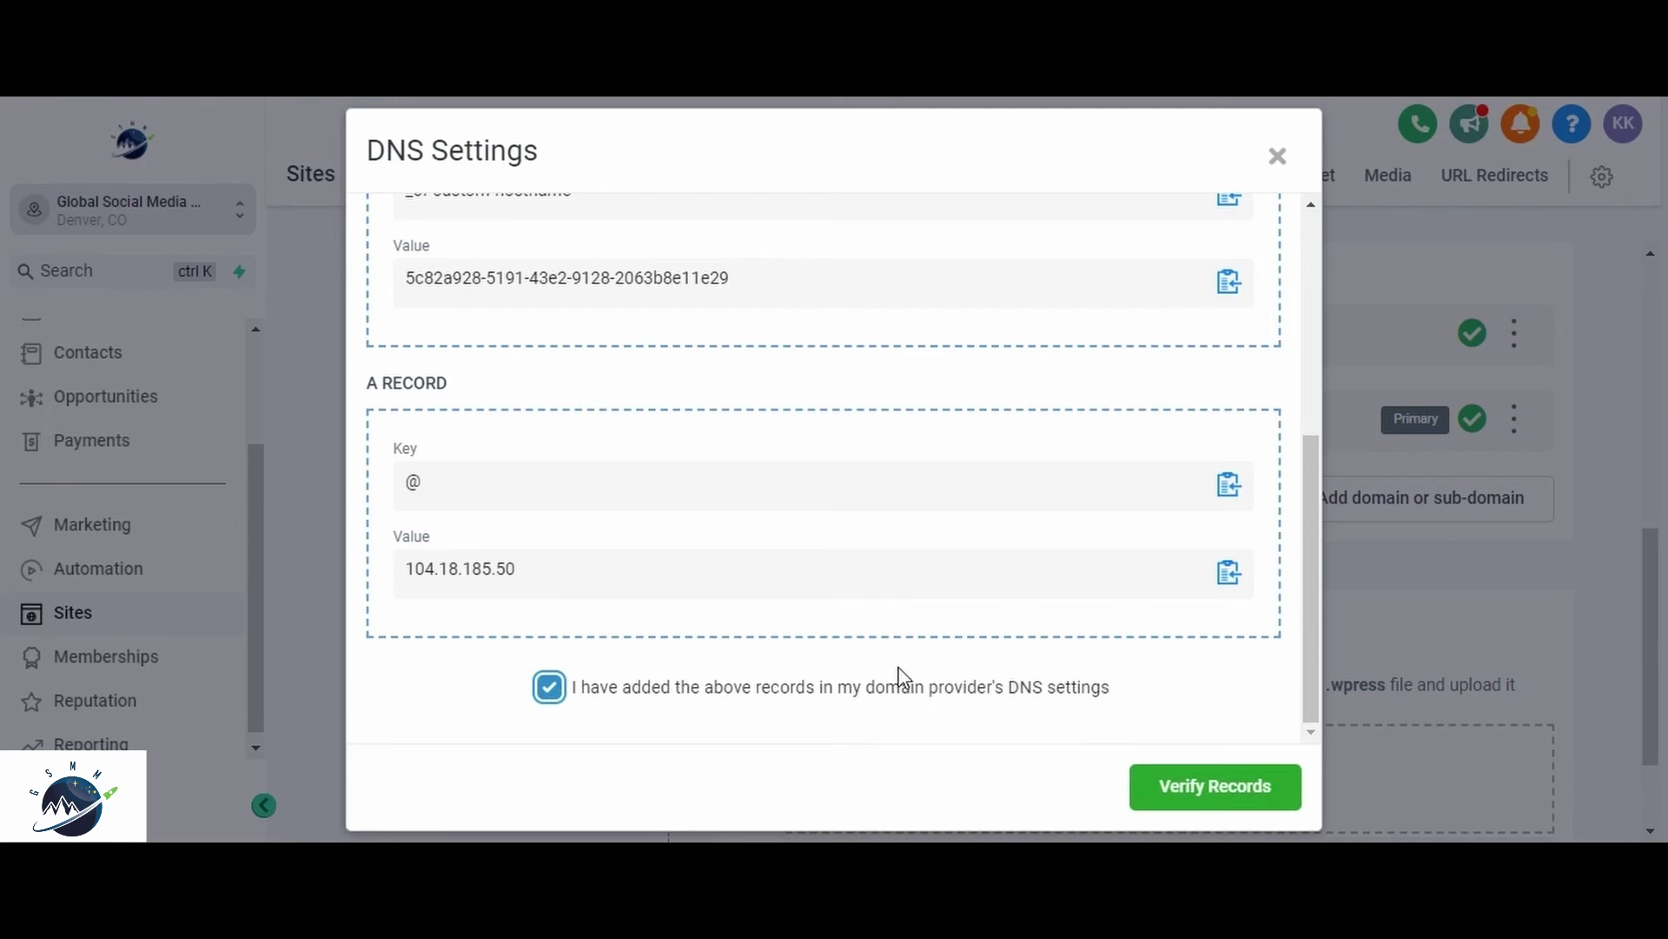
pyautogui.click(1190, 786)
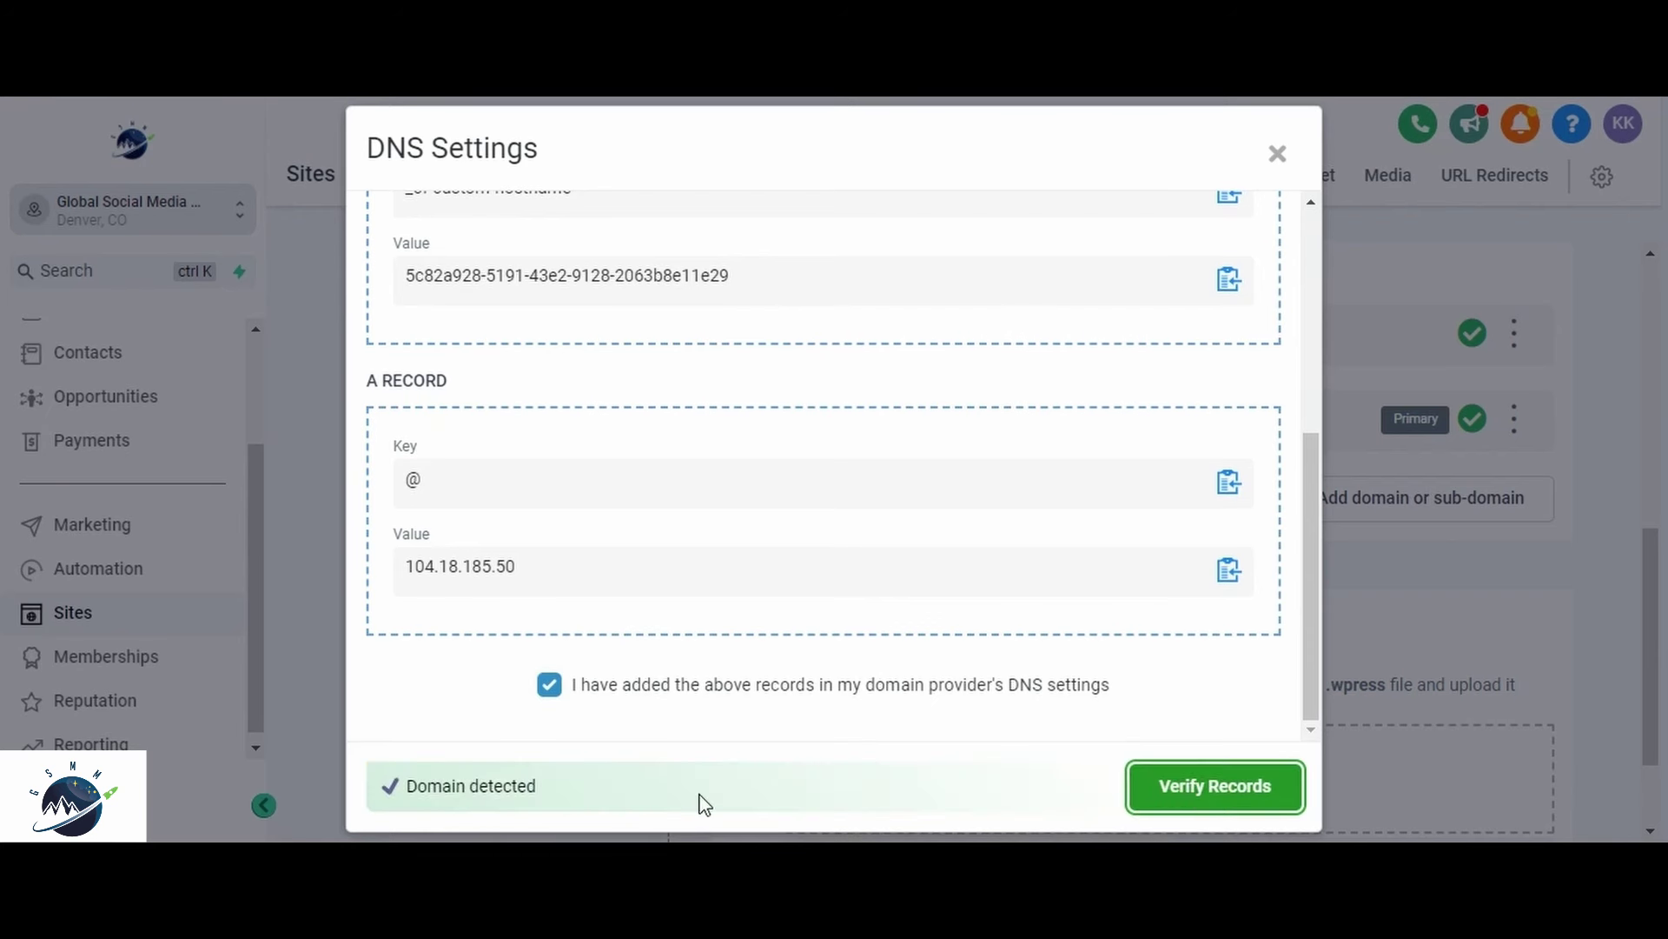
pyautogui.click(556, 800)
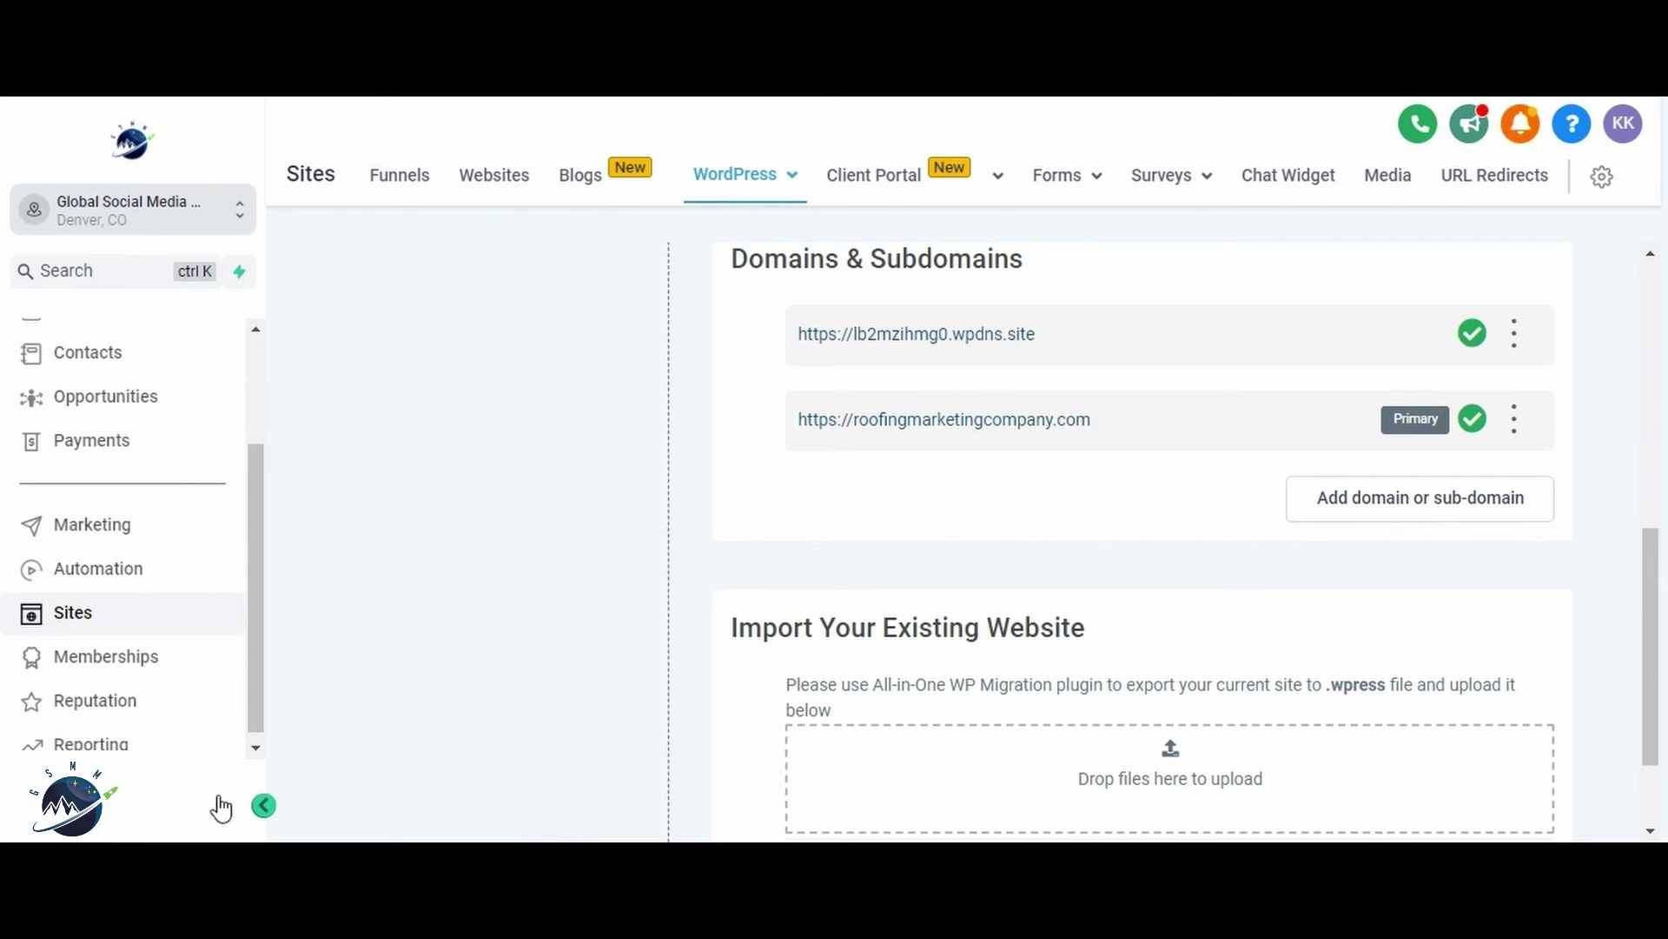
# Step: Upload the site's most recent .wpress backup and request its migration onto the WordPress hosting
pyautogui.scroll(-2, 850, 644)
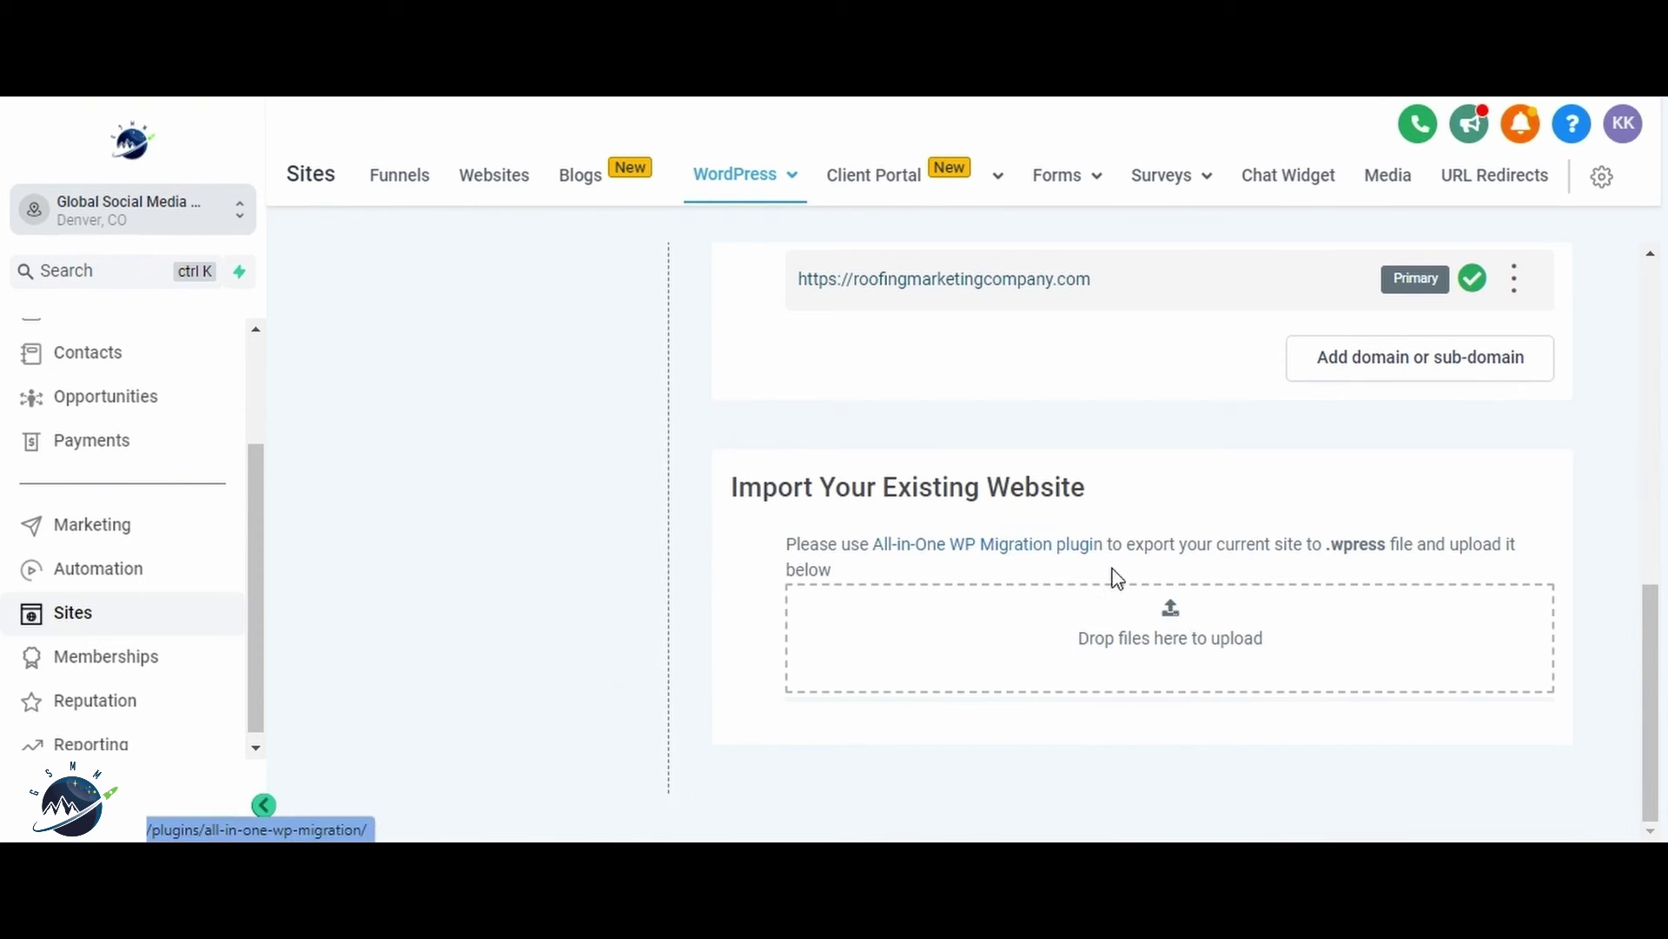
pyautogui.click(1178, 627)
pyautogui.click(539, 200)
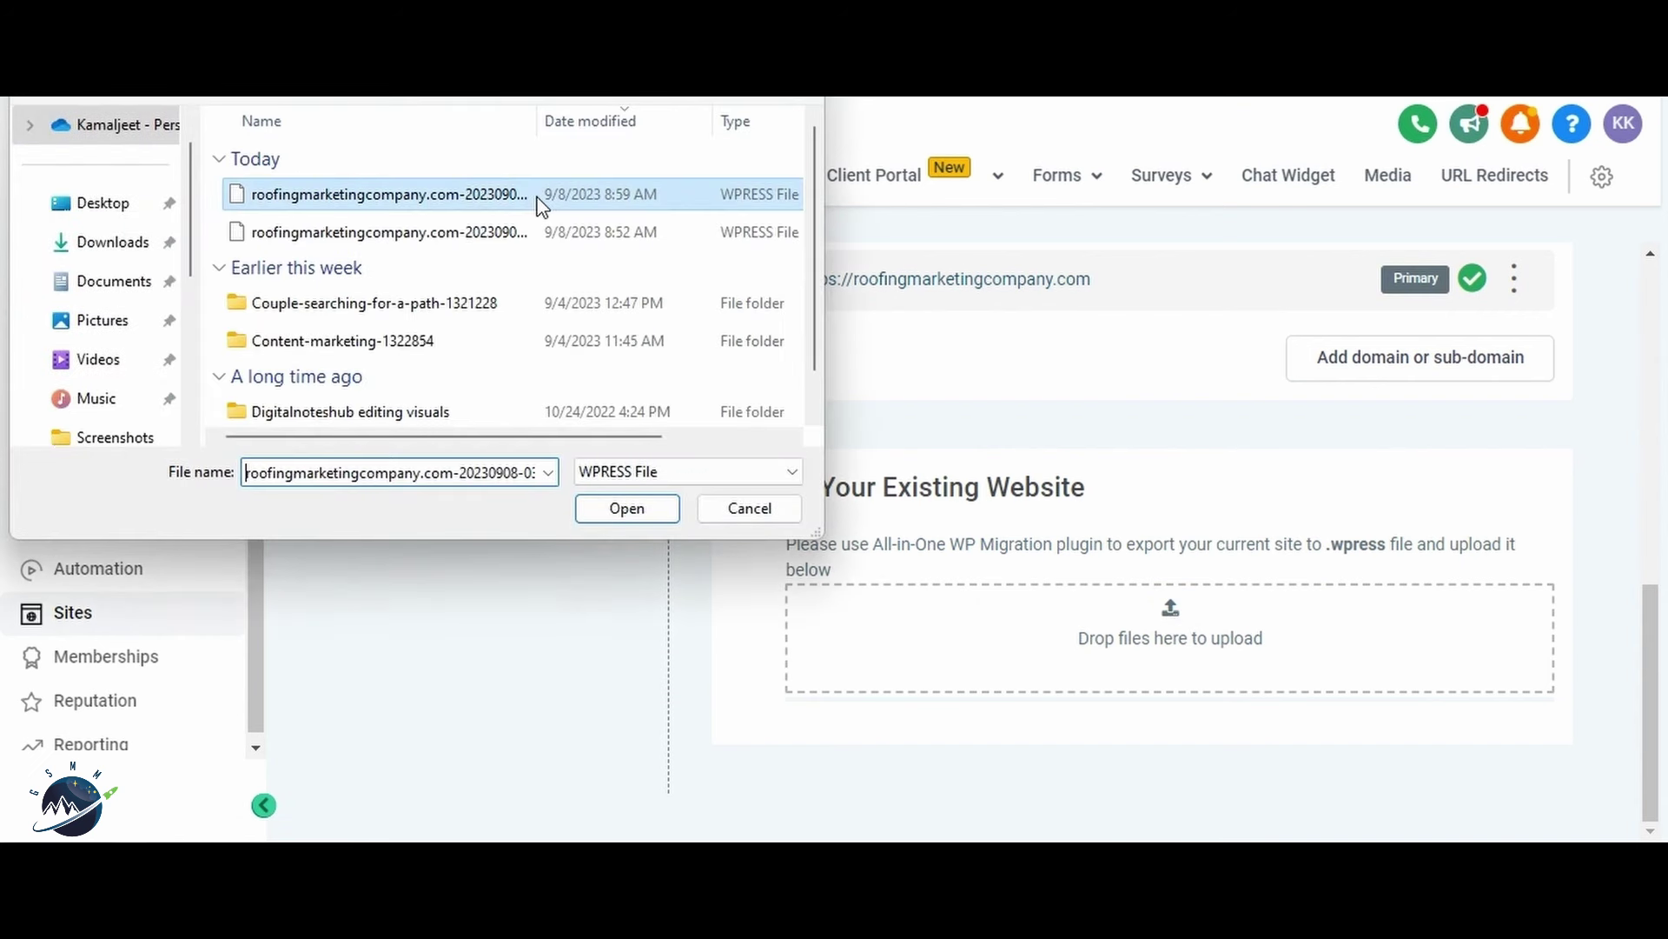
pyautogui.click(626, 513)
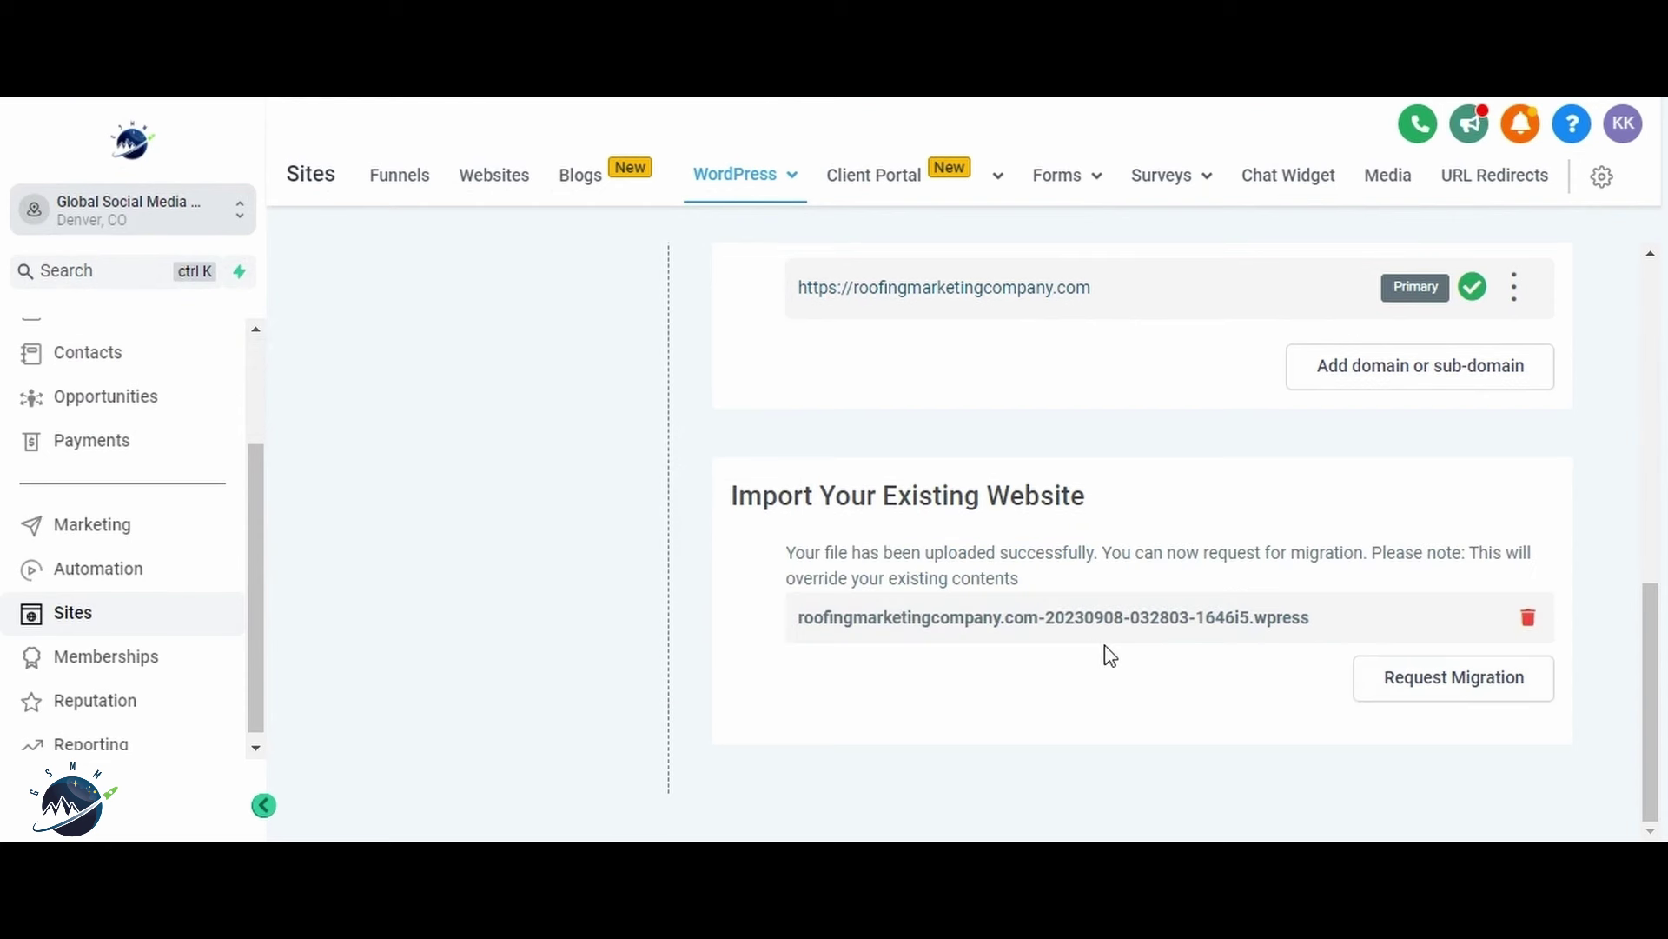
pyautogui.click(1460, 698)
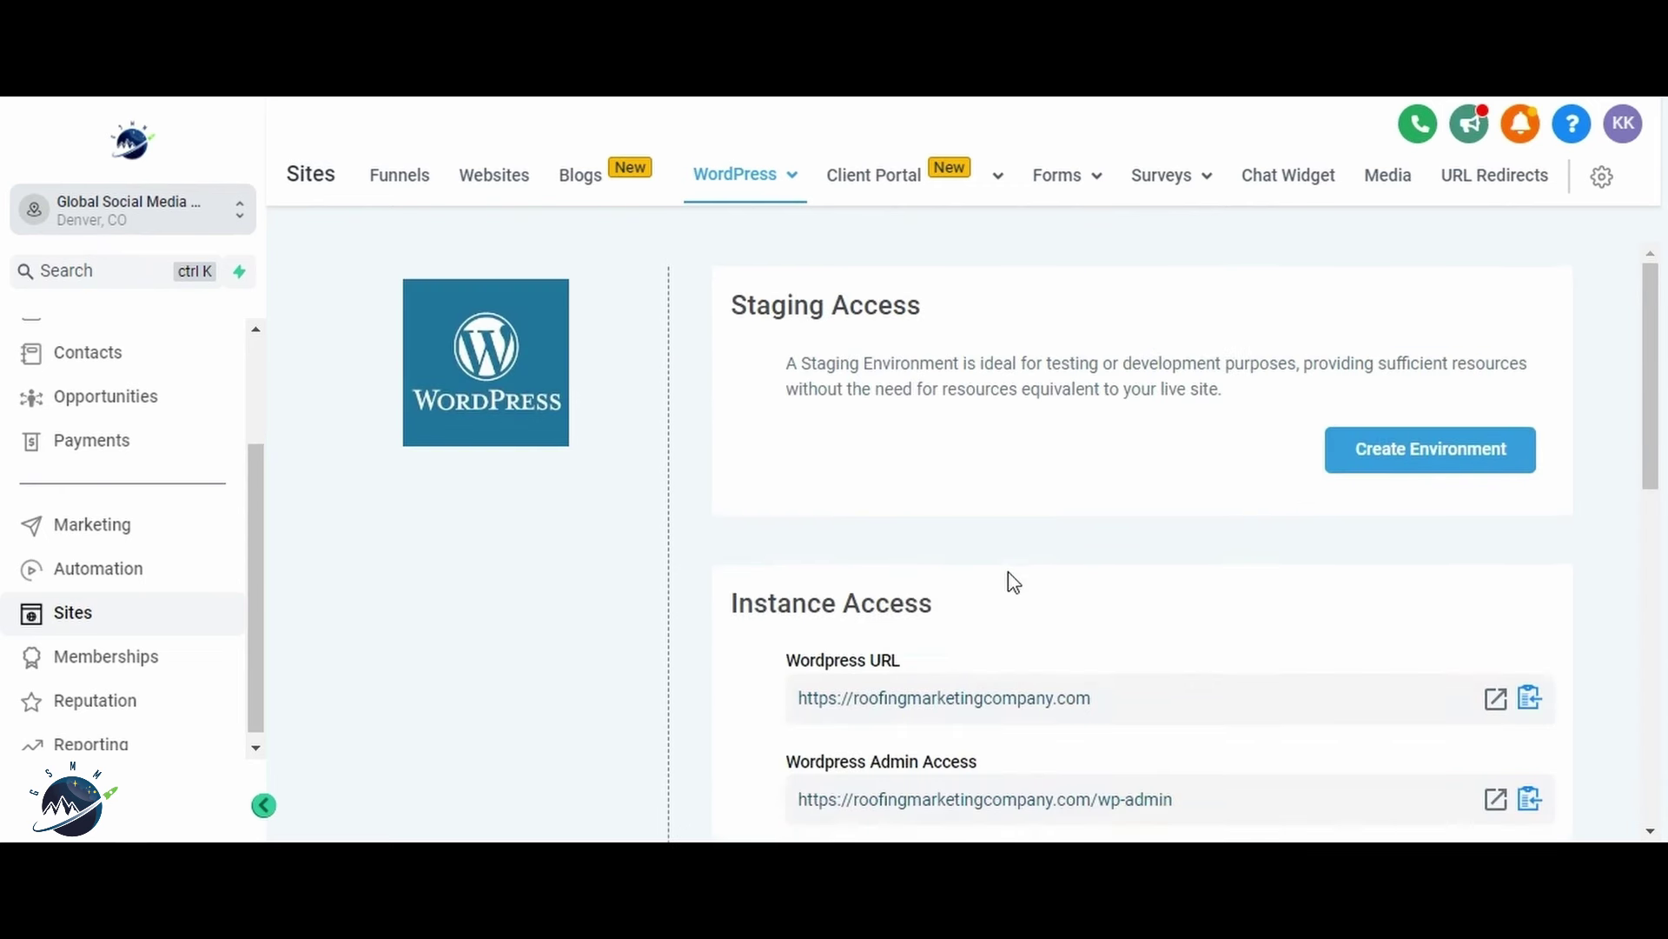
# Step: Open the live roofingmarketingcompany.com front page in a new tab, review it, and close it
pyautogui.scroll(-2, 1013, 582)
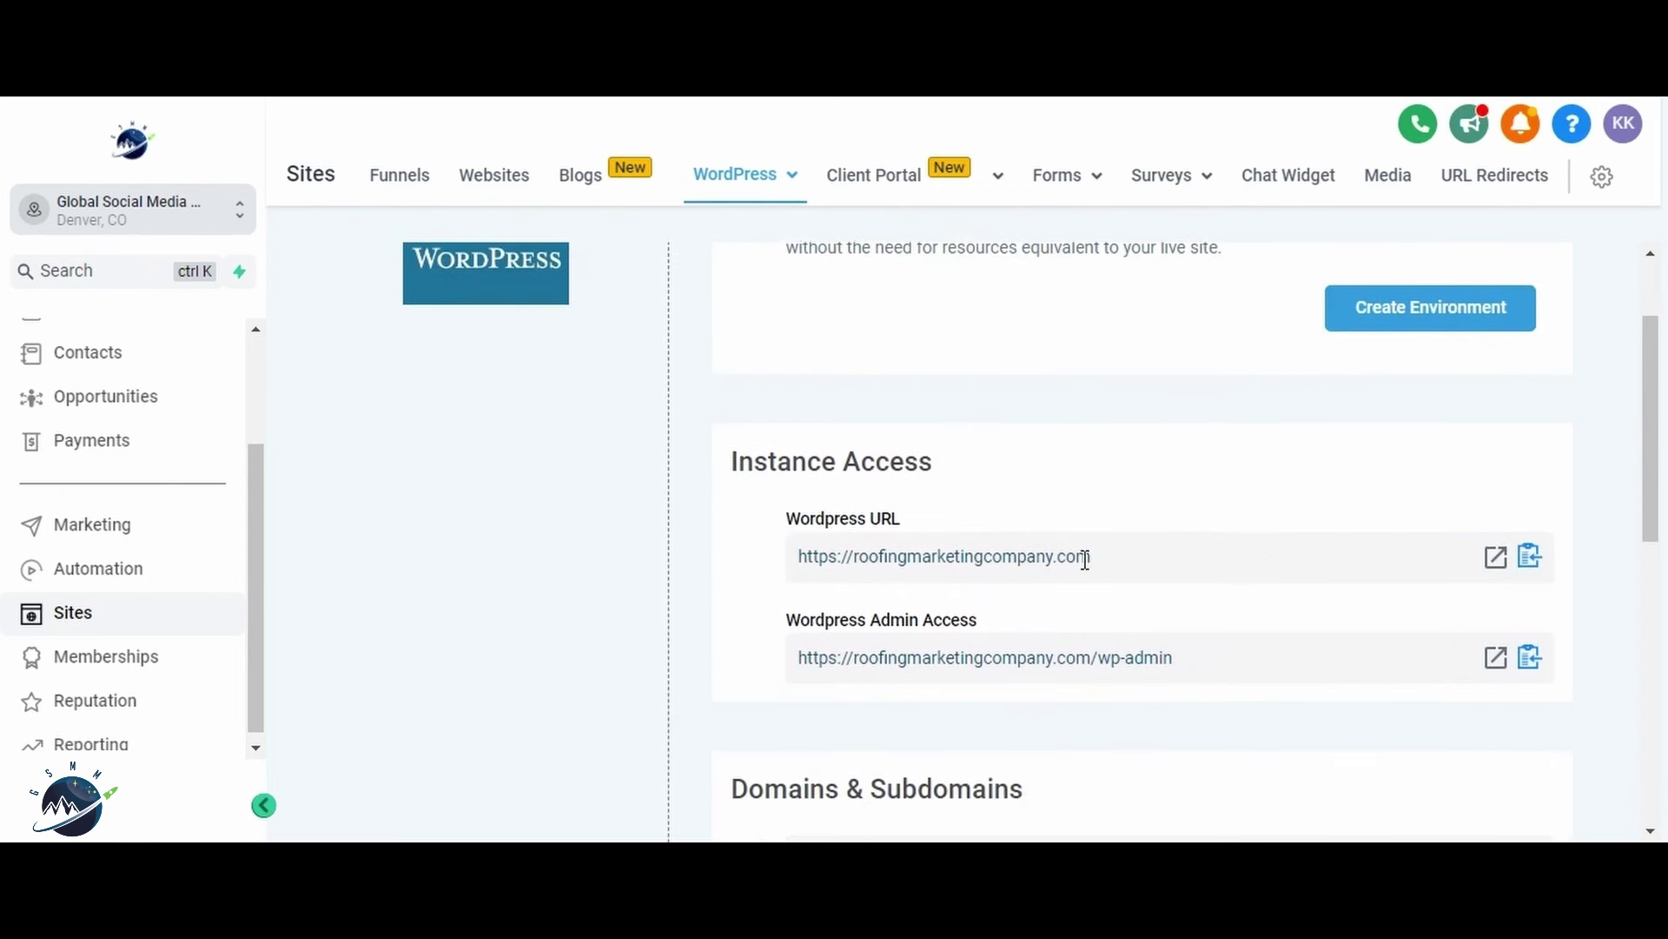
pyautogui.click(1485, 567)
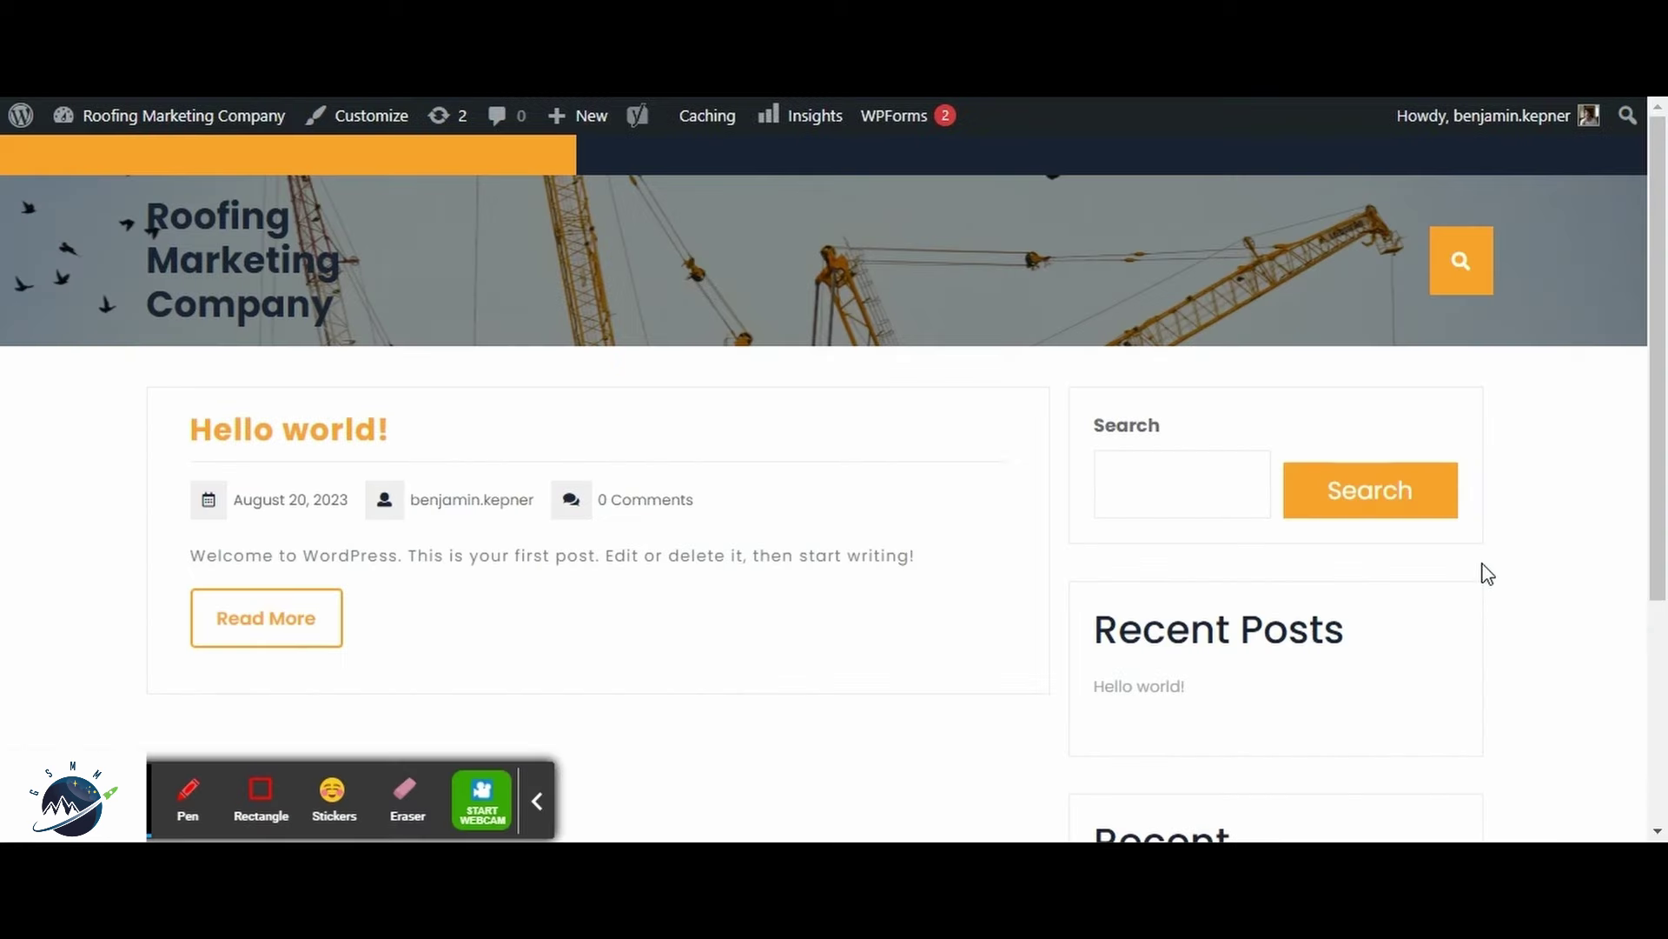
pyautogui.scroll(-4, 1039, 497)
pyautogui.scroll(5, 1030, 497)
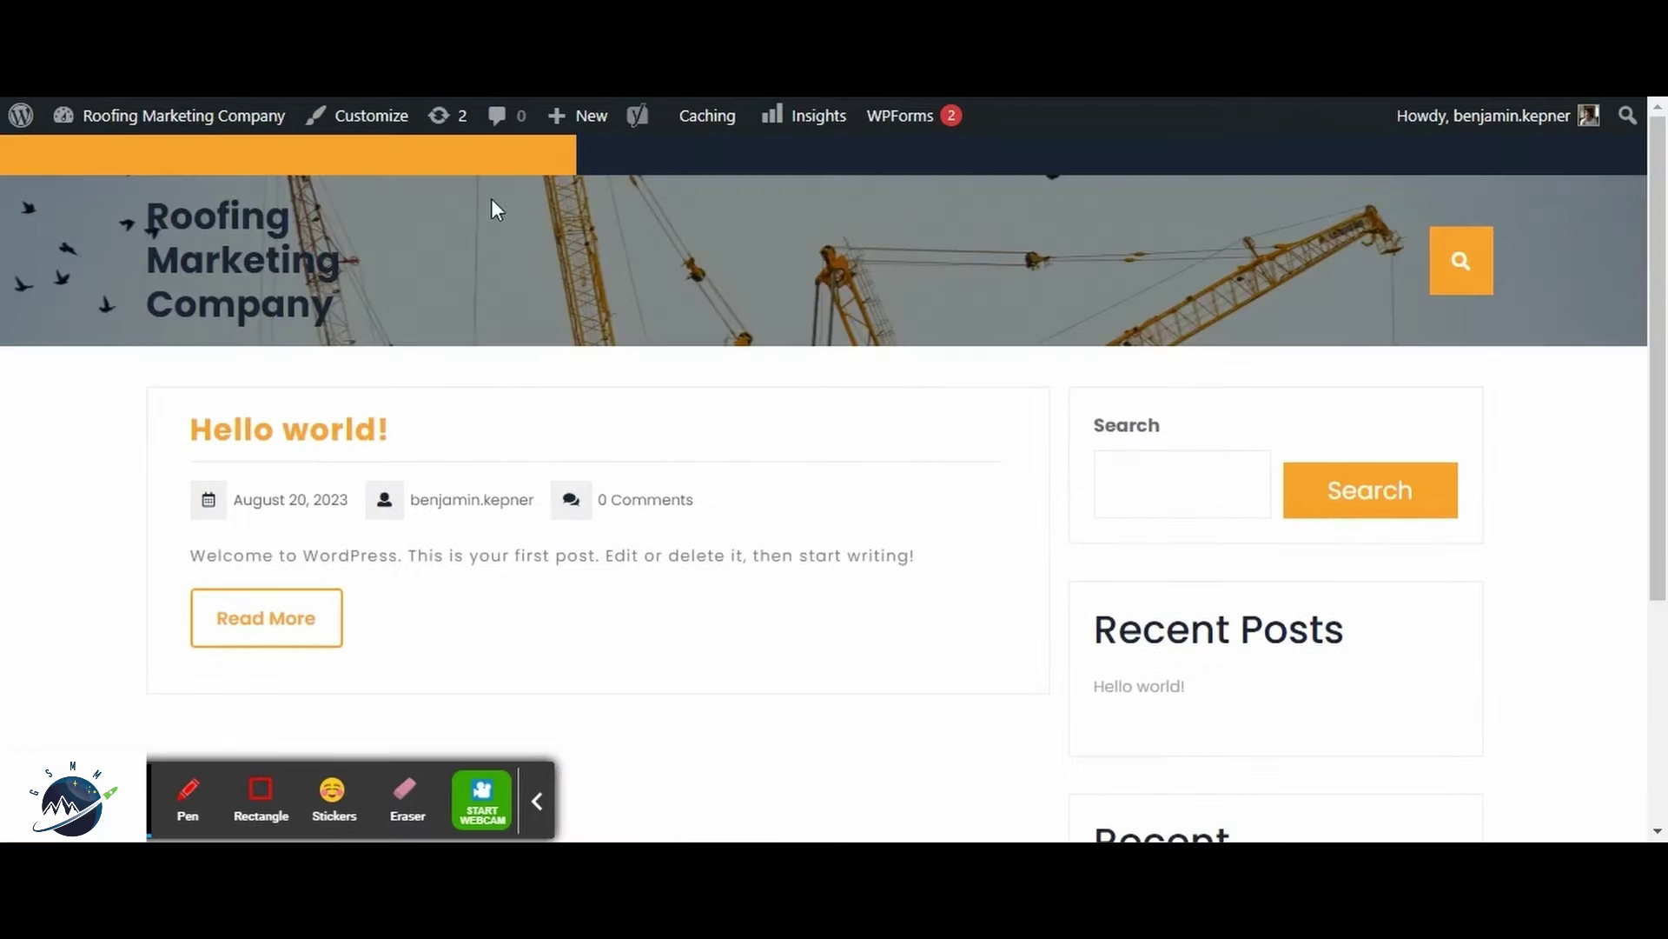
pyautogui.hotkey('ctrl', 'w')
# Step: Scroll through the migrated site's WordPress admin dashboard, then close that tab
pyautogui.scroll(-1, 1186, 615)
pyautogui.scroll(-2, 1186, 616)
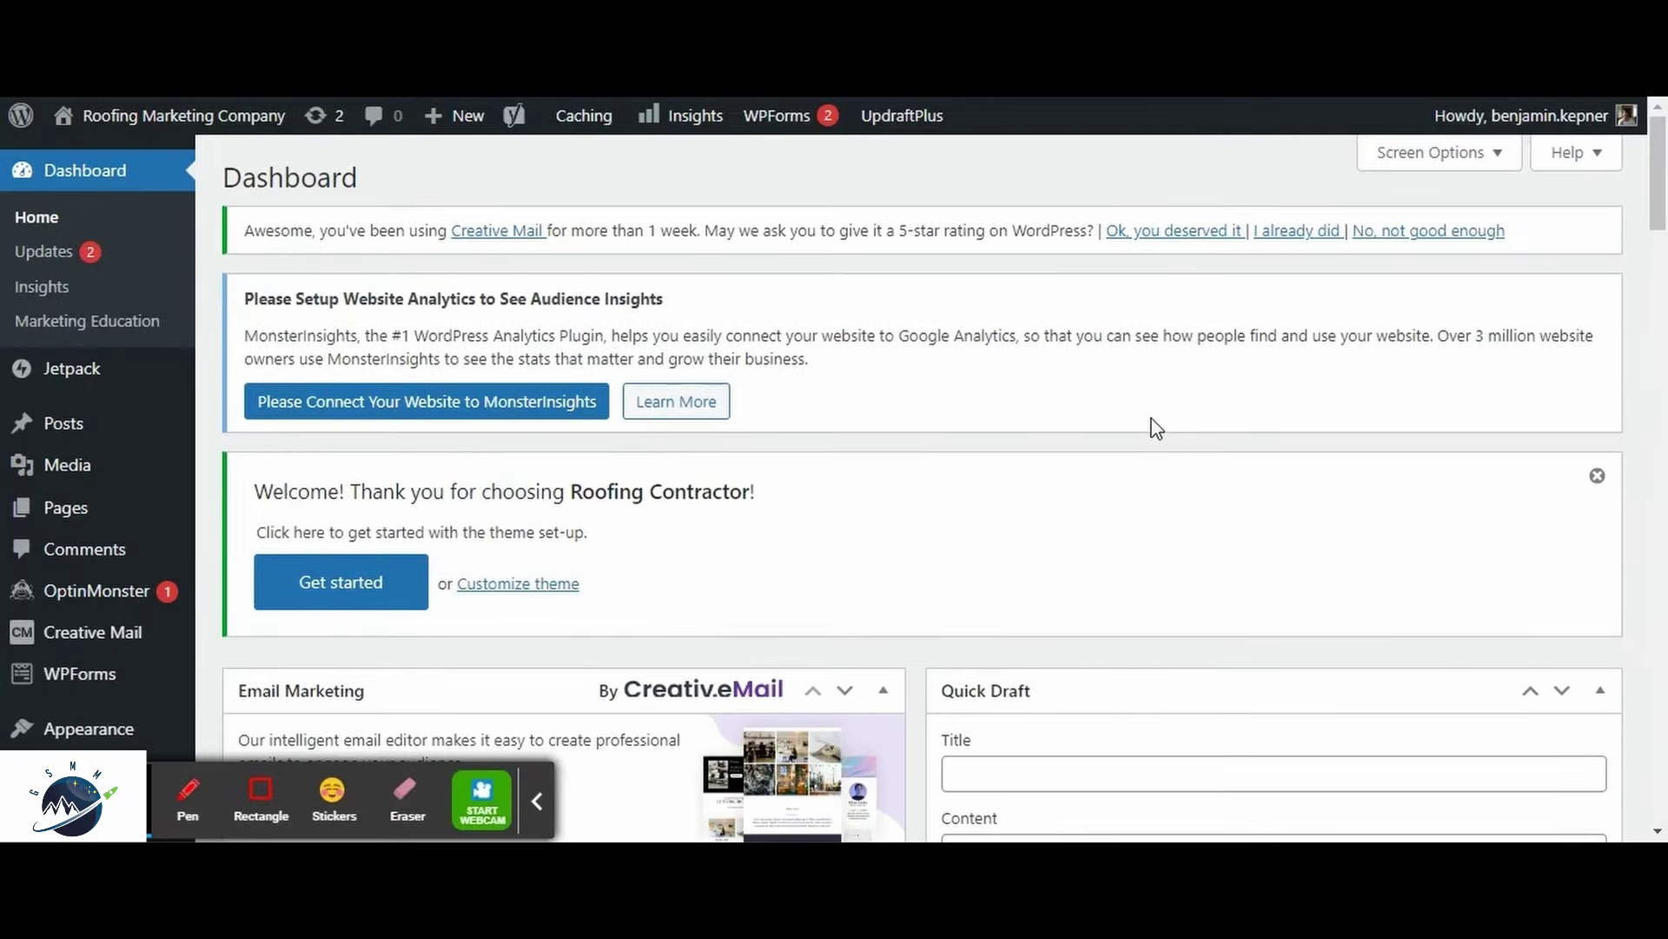
pyautogui.scroll(-10, 1152, 425)
pyautogui.scroll(-2, 1155, 428)
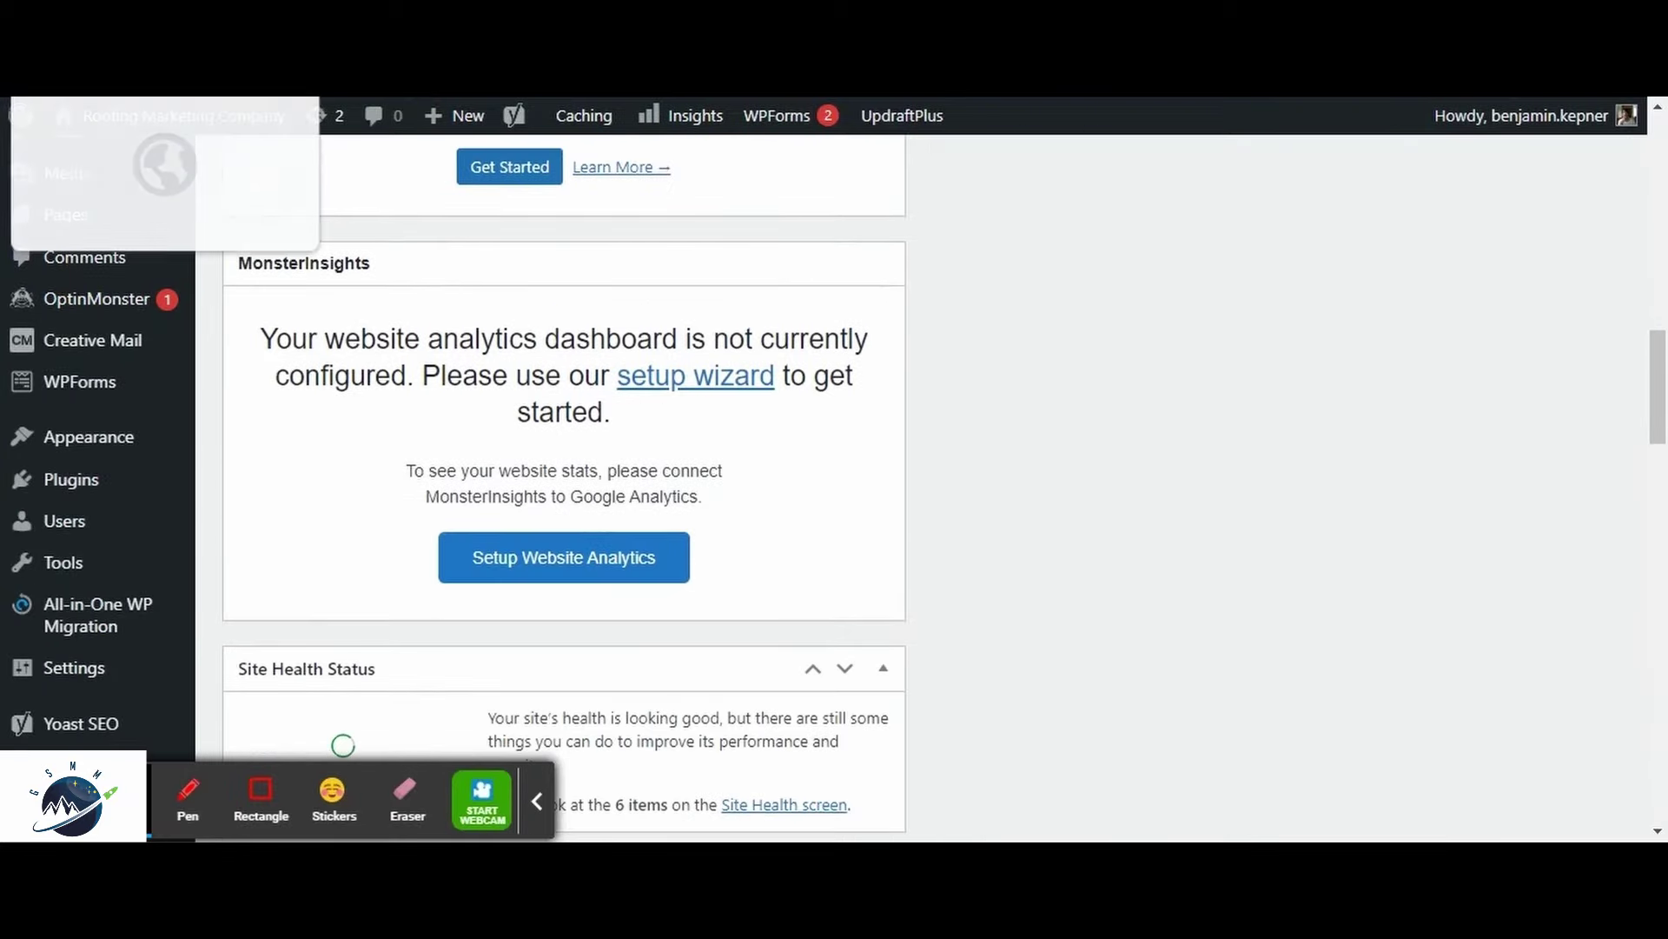
pyautogui.hotkey('ctrl', 'w')
pyautogui.scroll(-5, 547, 807)
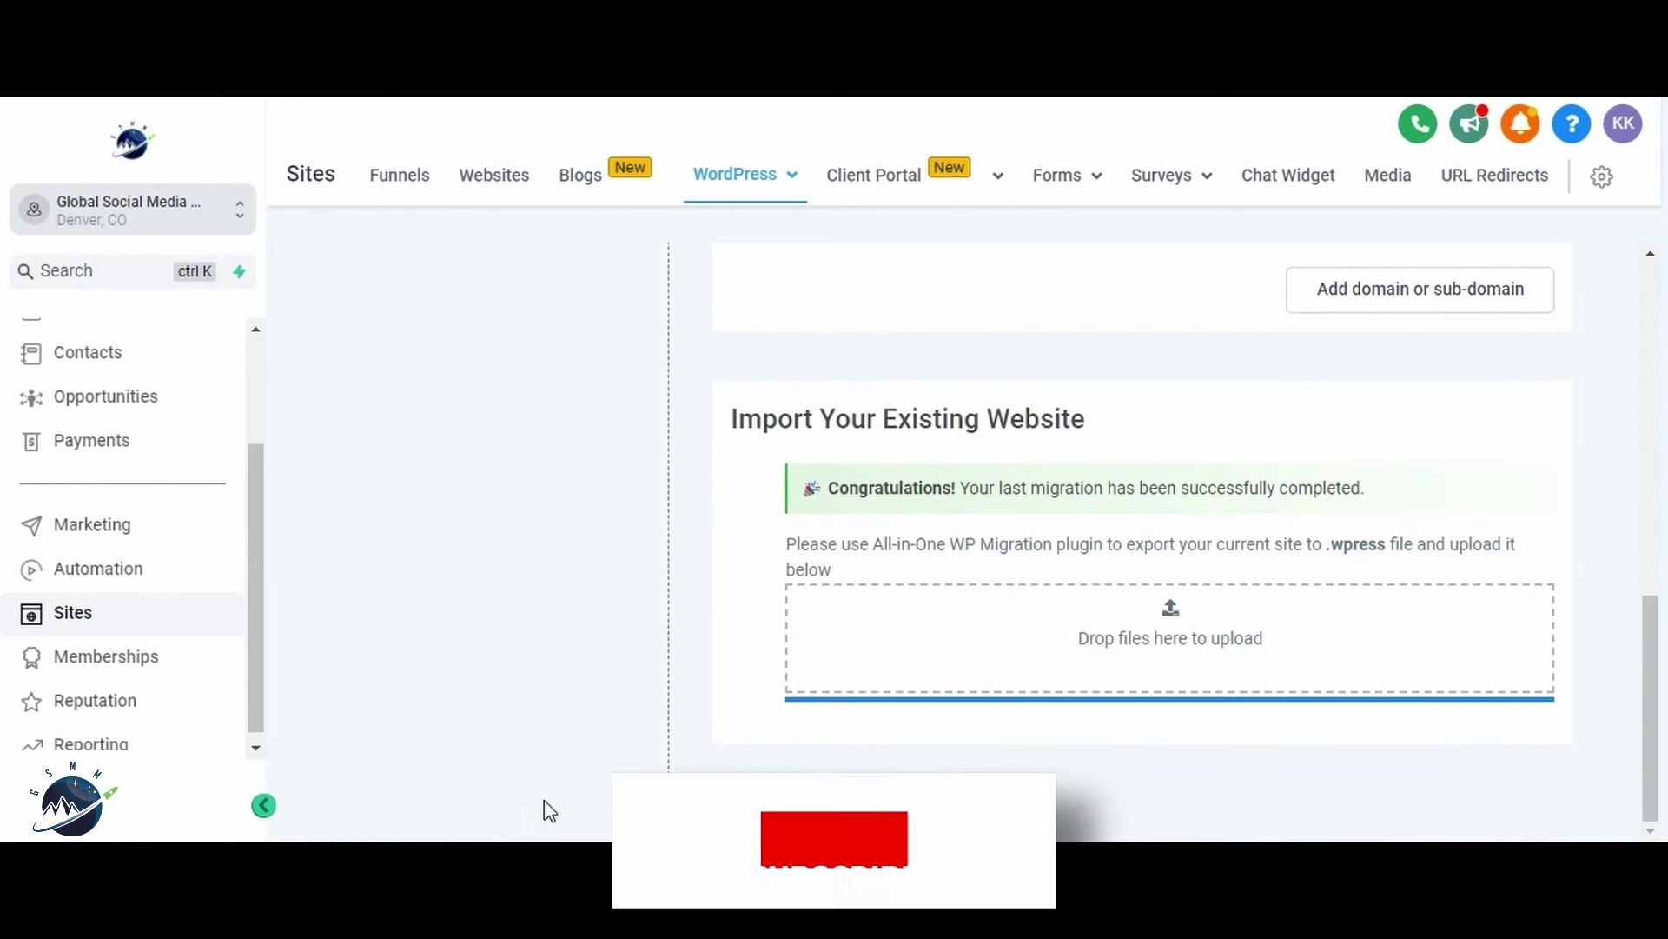